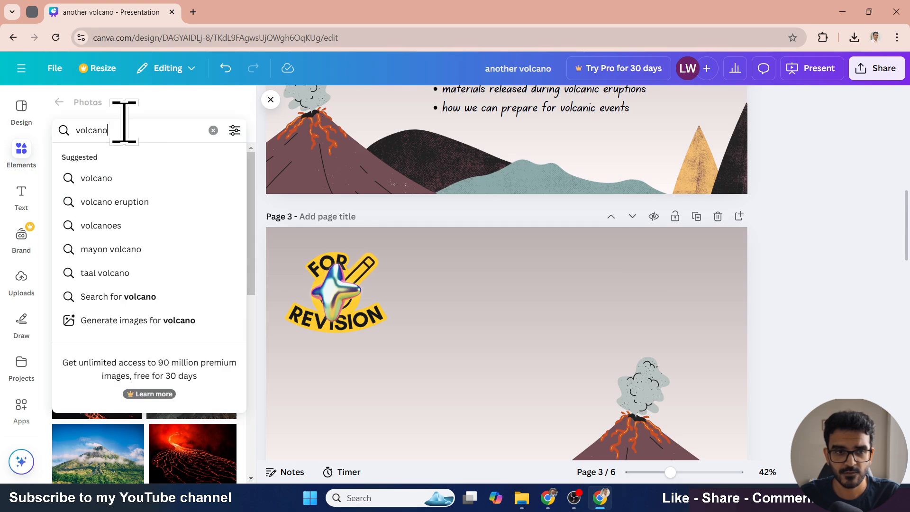
# - Search the photo library for volcano and browse the results
pyautogui.click(178, 117)
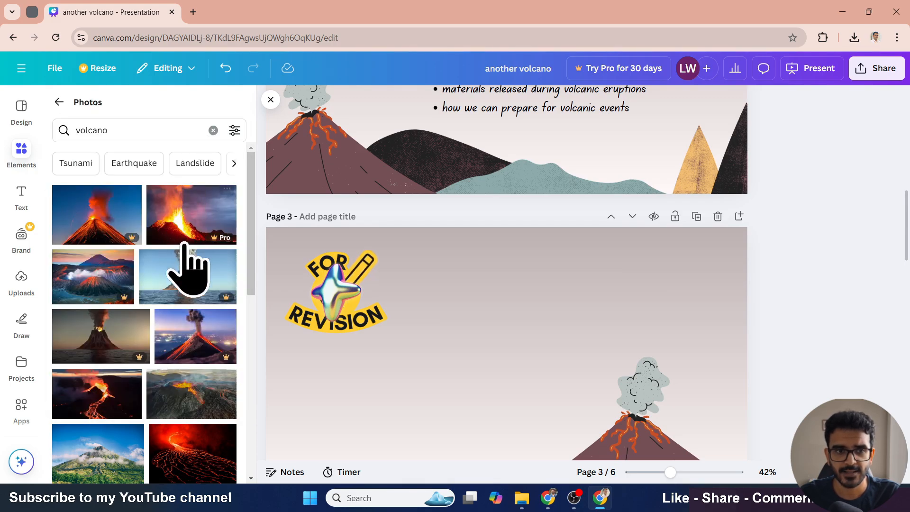
pyautogui.scroll(-10, 187, 308)
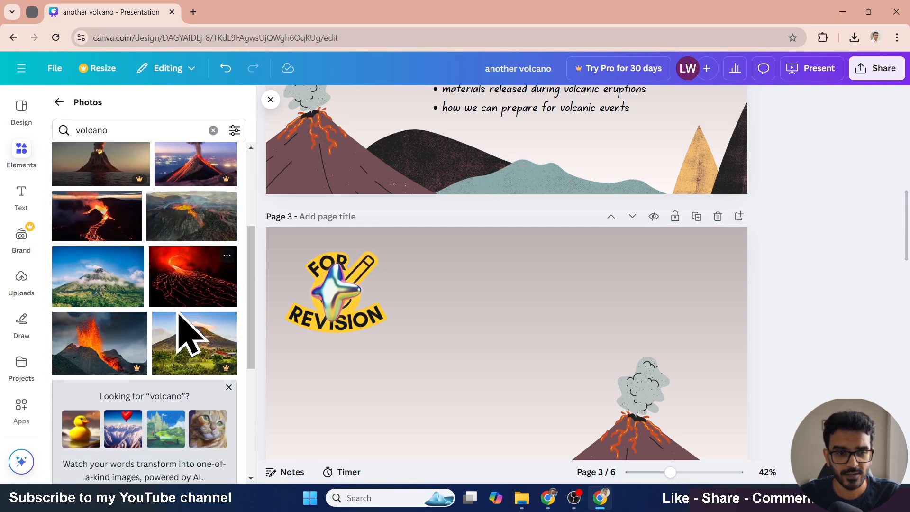
pyautogui.scroll(-4, 184, 374)
pyautogui.scroll(12, 185, 374)
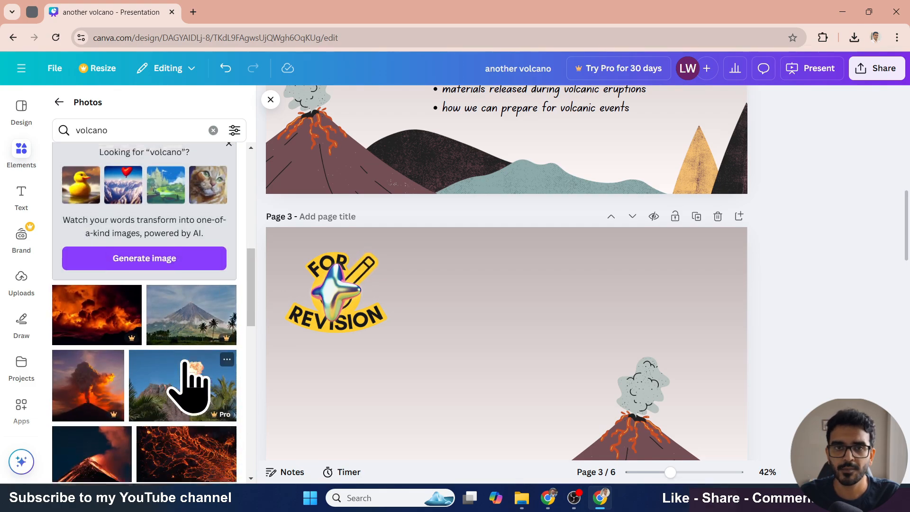
# - Add a watermarked Pro volcano photo to page 3, then delete it
pyautogui.moveTo(138, 237)
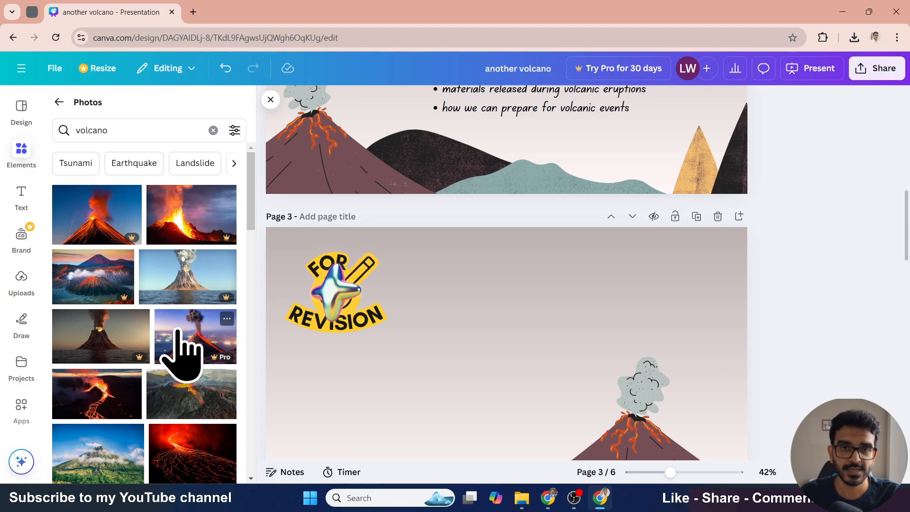
pyautogui.click(121, 239)
pyautogui.scroll(-3, 446, 346)
pyautogui.scroll(2, 402, 322)
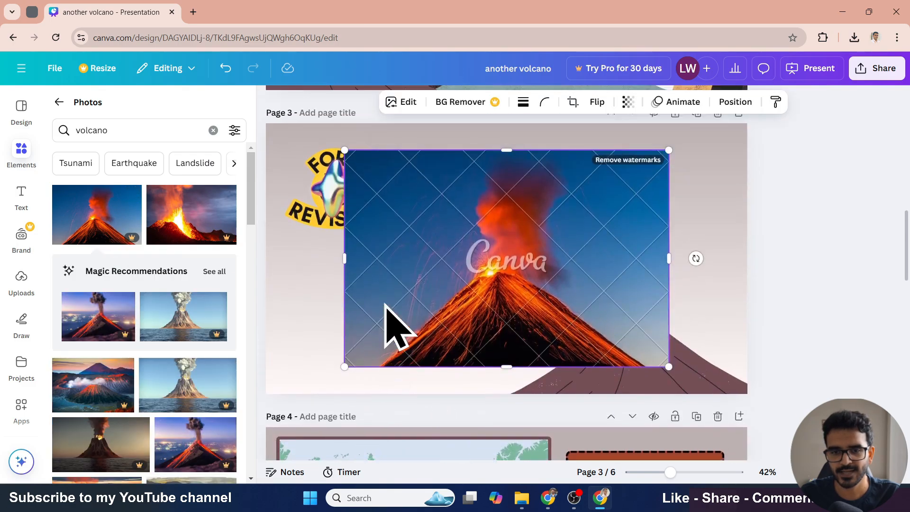
pyautogui.scroll(2, 426, 331)
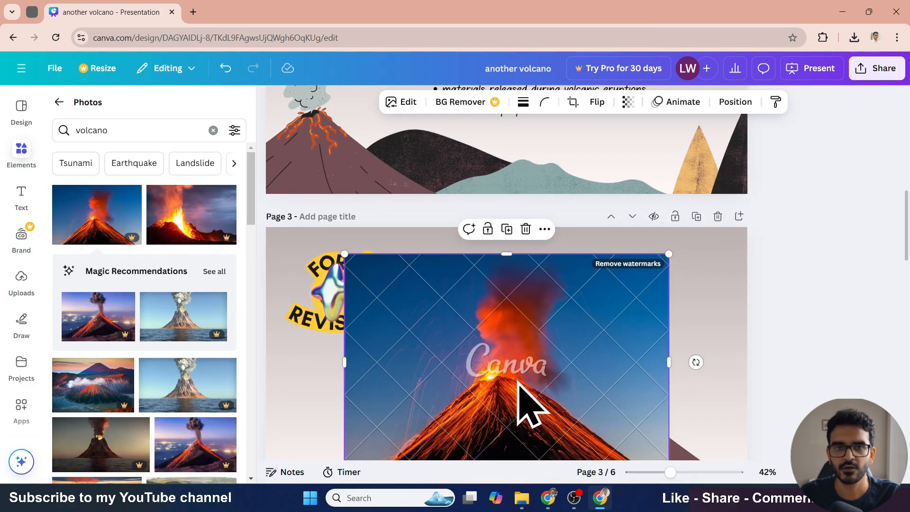
pyautogui.press('Delete')
# - Add the glowing lava-flow photo to page 3, shrink it and place it at the top centre of the slide
pyautogui.scroll(-3, 189, 284)
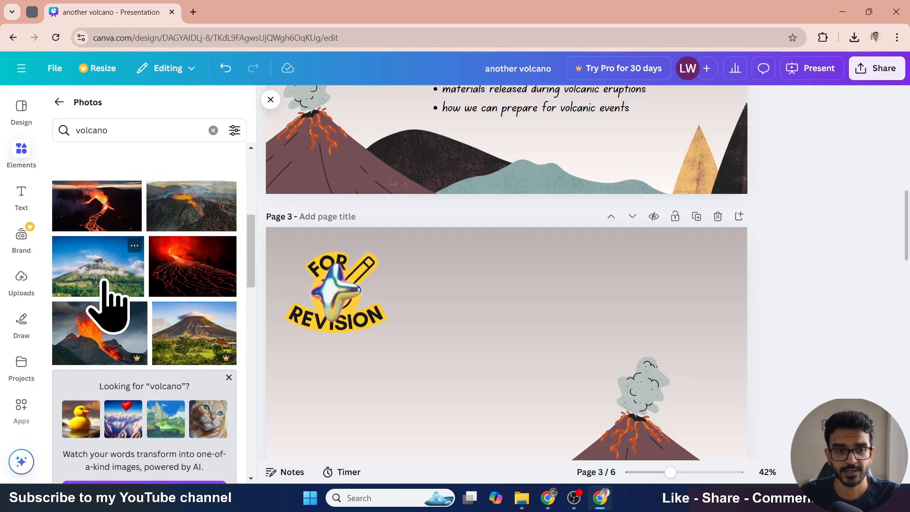
pyautogui.click(197, 276)
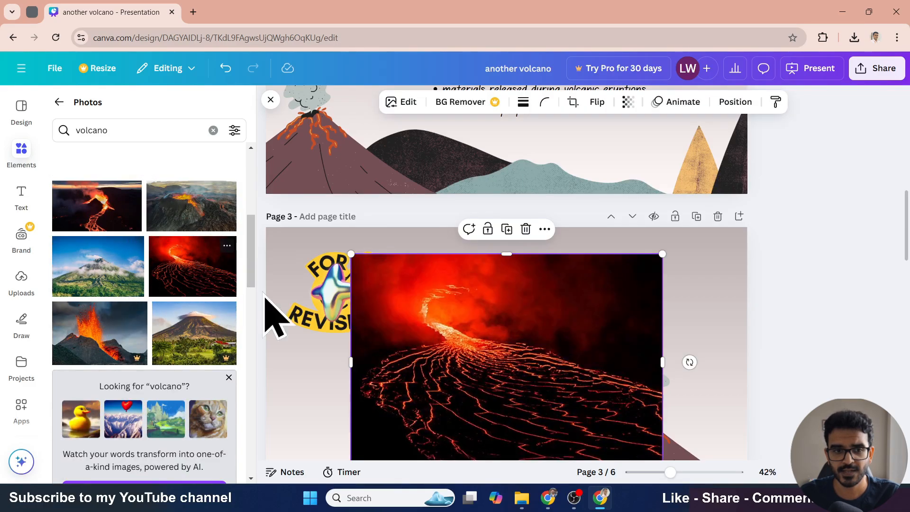
pyautogui.moveTo(532, 392); pyautogui.dragTo(505, 379)
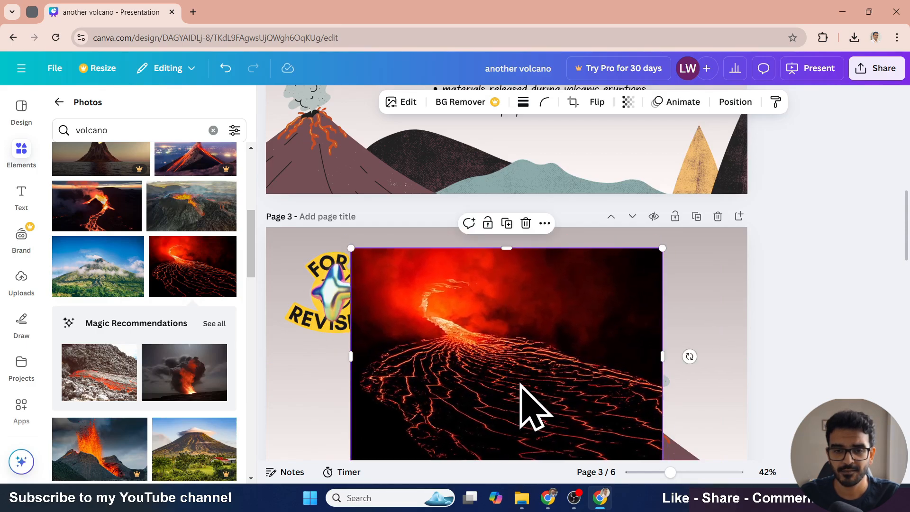
pyautogui.moveTo(657, 246); pyautogui.dragTo(510, 354)
pyautogui.moveTo(474, 402); pyautogui.dragTo(536, 285)
pyautogui.click(628, 325)
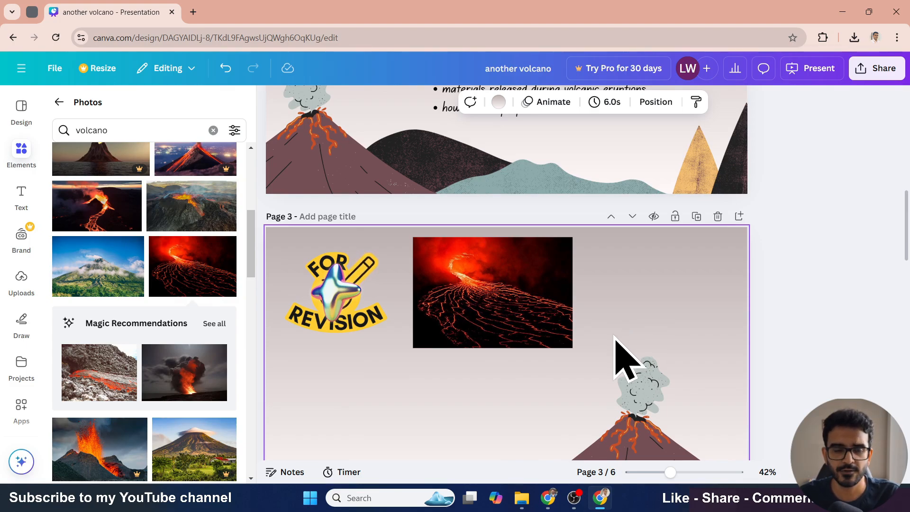
# - Add a cartoon erupting-volcano graphic from Elements, enlarge it and place it in the lower-left area of page 3
pyautogui.click(59, 102)
pyautogui.scroll(-1, 303, 386)
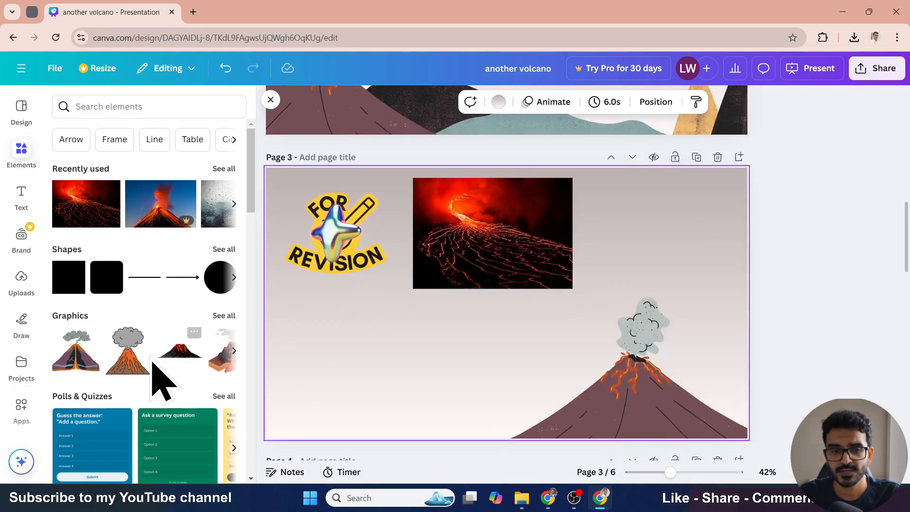
pyautogui.scroll(-1, 156, 374)
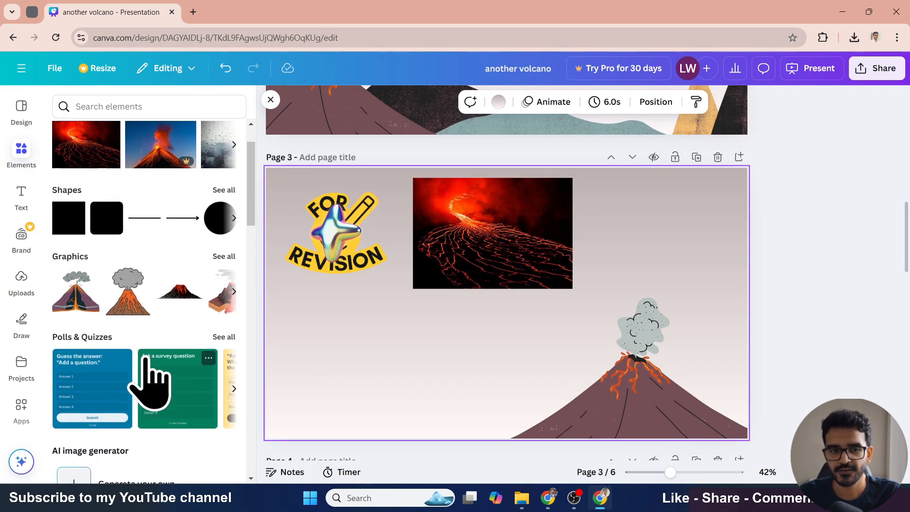
pyautogui.click(133, 306)
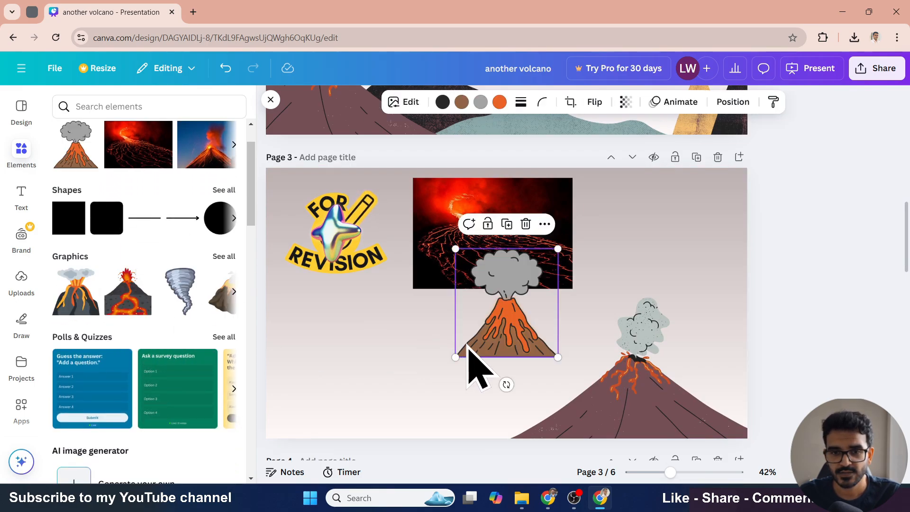
pyautogui.moveTo(469, 351); pyautogui.dragTo(337, 413)
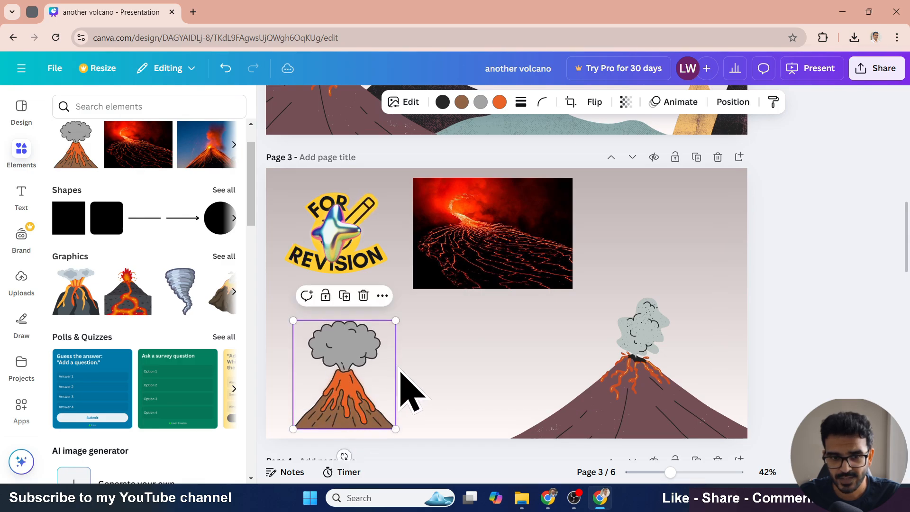
pyautogui.moveTo(396, 321); pyautogui.dragTo(432, 341)
pyautogui.moveTo(386, 406); pyautogui.dragTo(416, 397)
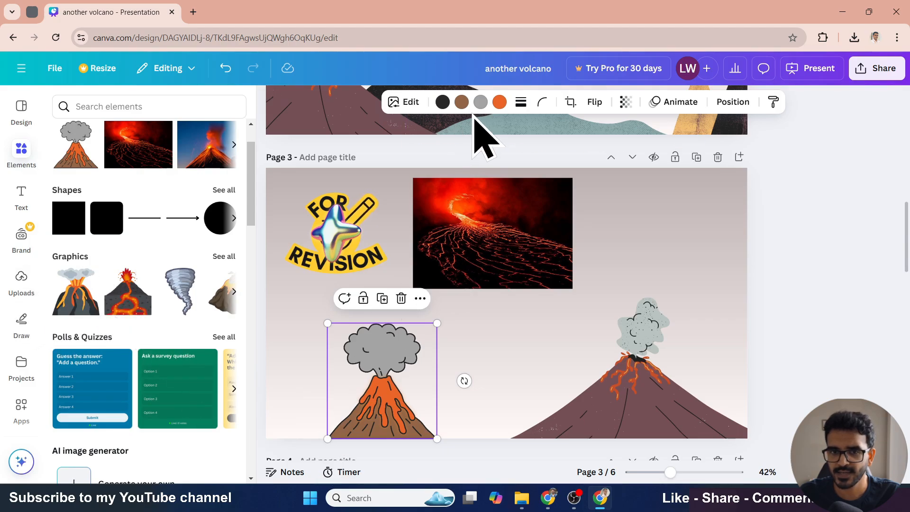
pyautogui.moveTo(402, 336); pyautogui.dragTo(421, 331)
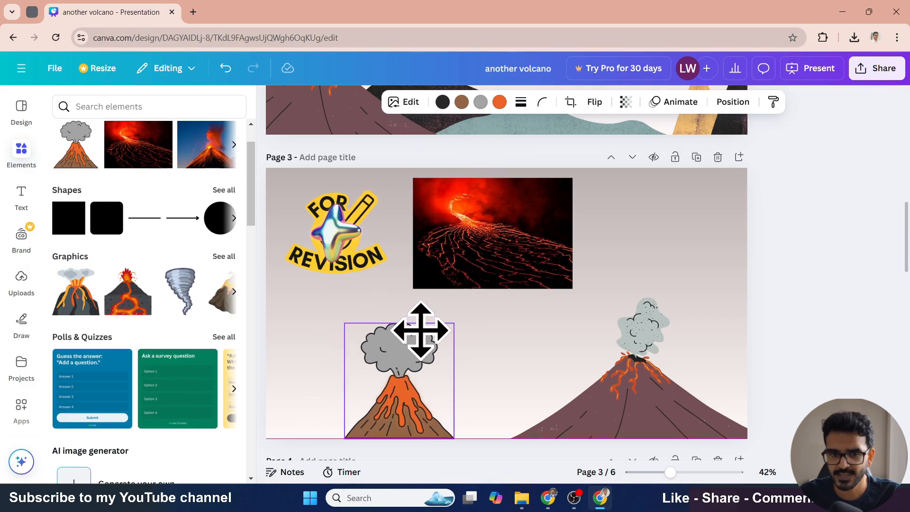
# - Recolour the cartoon volcano's orange lava to yellow and move the graphic further to the left
pyautogui.click(499, 101)
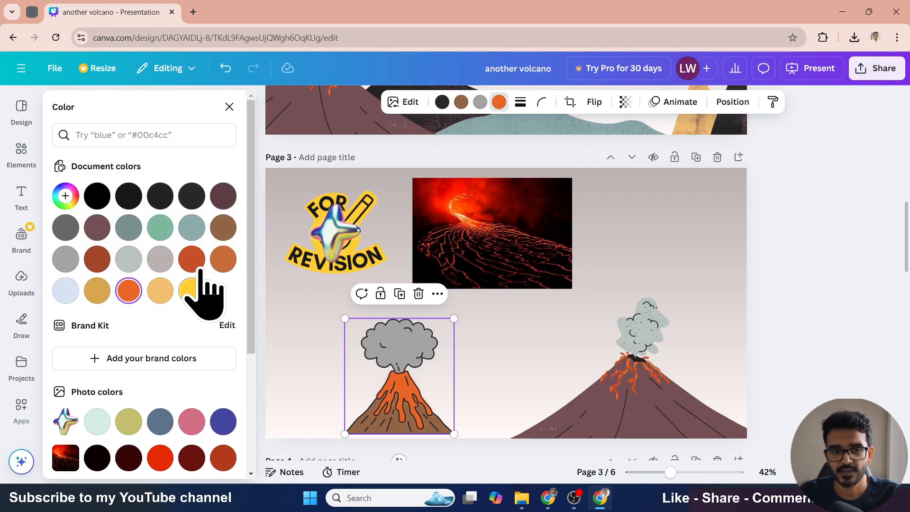
pyautogui.click(196, 286)
pyautogui.click(502, 407)
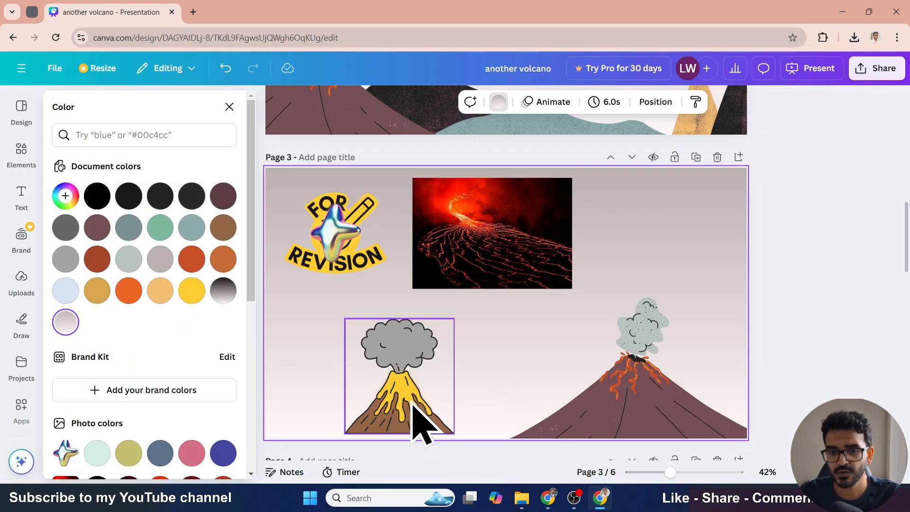
pyautogui.moveTo(417, 422); pyautogui.dragTo(357, 426)
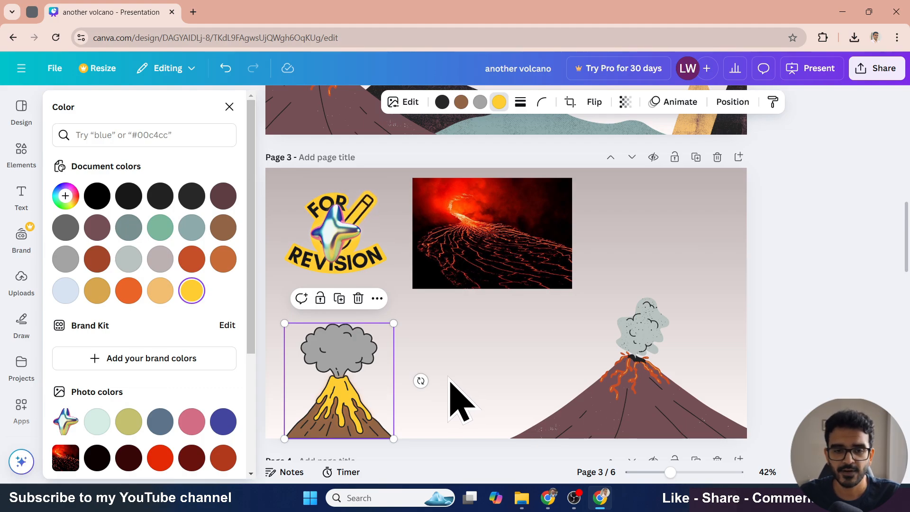
pyautogui.click(448, 378)
# - Add a left-pointing arrow shape and move it below the lava photo
pyautogui.click(219, 254)
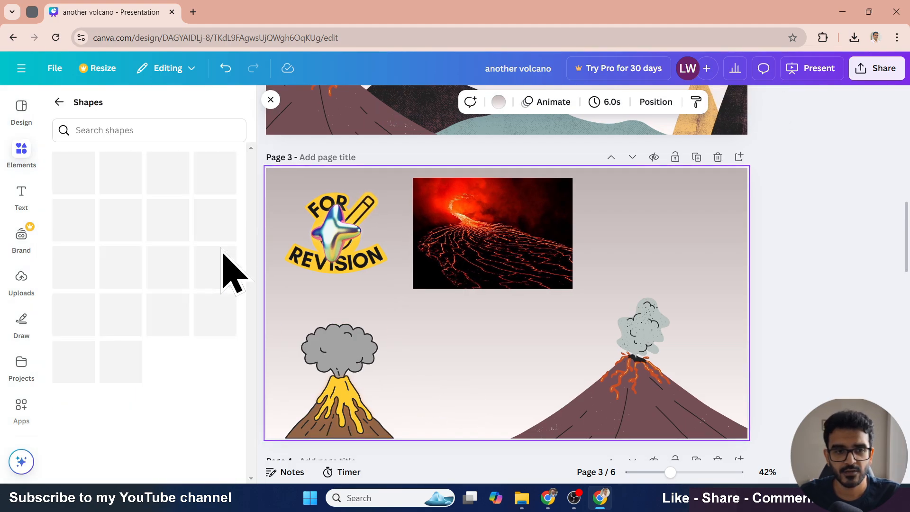
pyautogui.scroll(-3, 218, 274)
pyautogui.scroll(3, 218, 275)
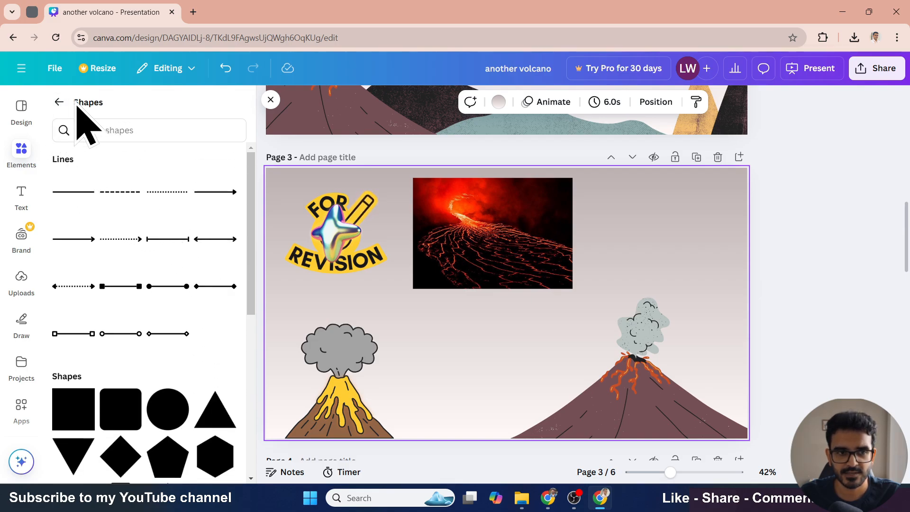
pyautogui.scroll(-3, 156, 247)
pyautogui.scroll(-5, 188, 303)
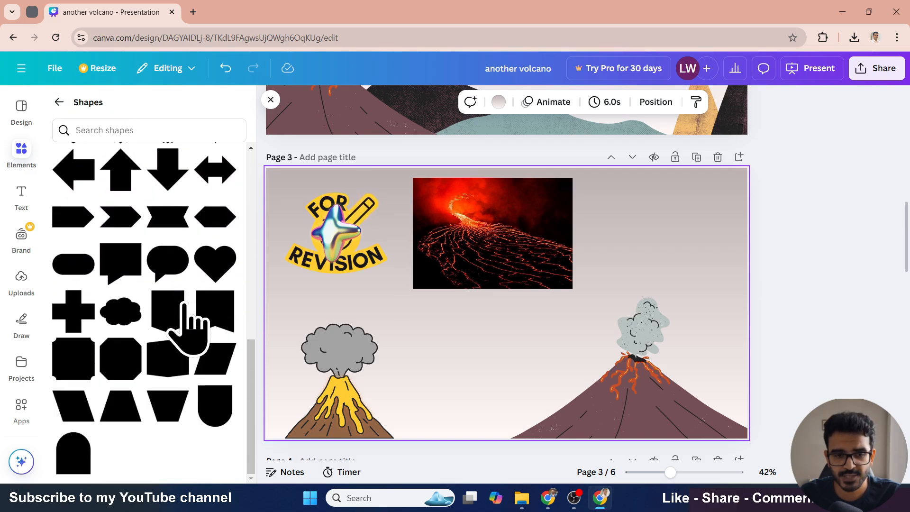
pyautogui.scroll(3, 188, 322)
pyautogui.click(90, 355)
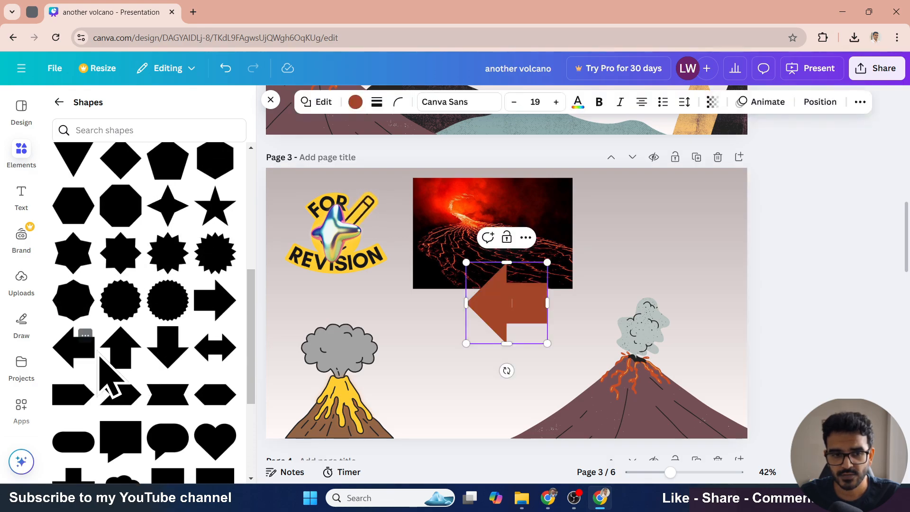
pyautogui.click(469, 389)
pyautogui.moveTo(510, 312); pyautogui.dragTo(468, 356)
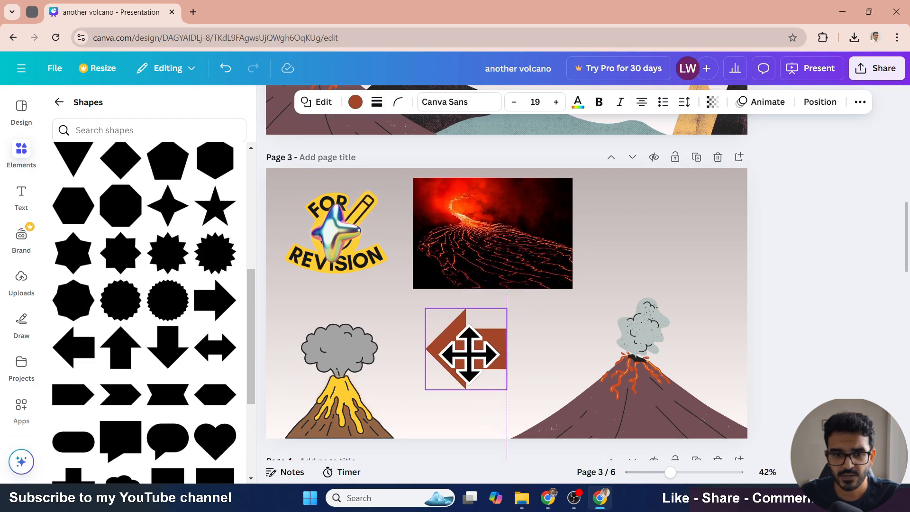
# - Add a four-pointed star shape and move it to the upper-right corner of page 3
pyautogui.scroll(3, 175, 365)
pyautogui.click(168, 396)
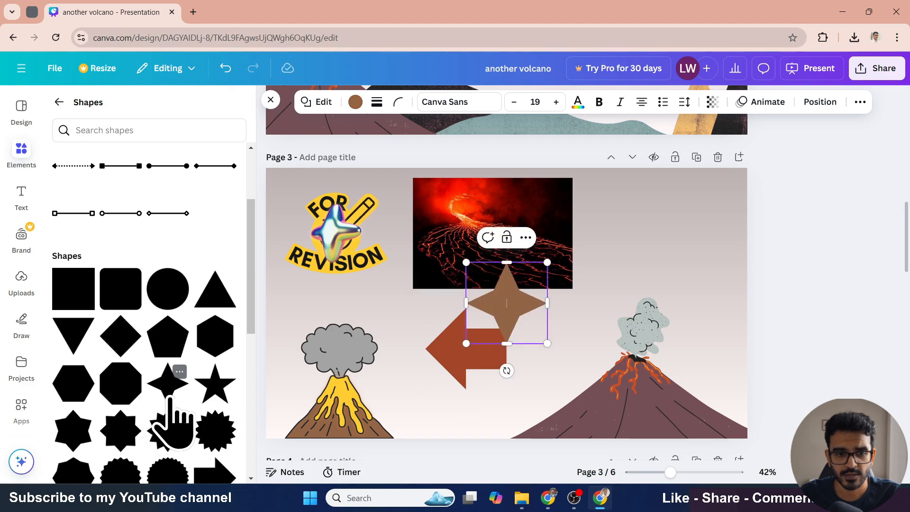
pyautogui.moveTo(521, 334); pyautogui.dragTo(673, 247)
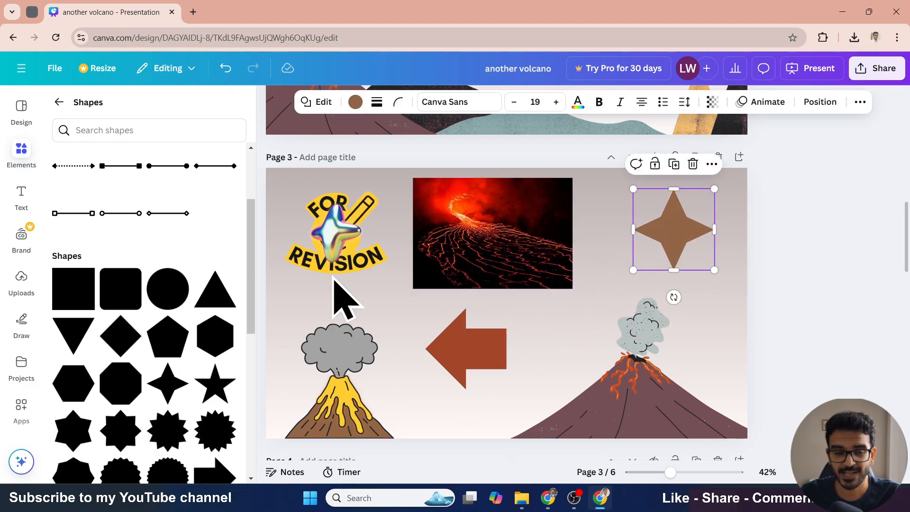
pyautogui.click(59, 102)
pyautogui.click(314, 172)
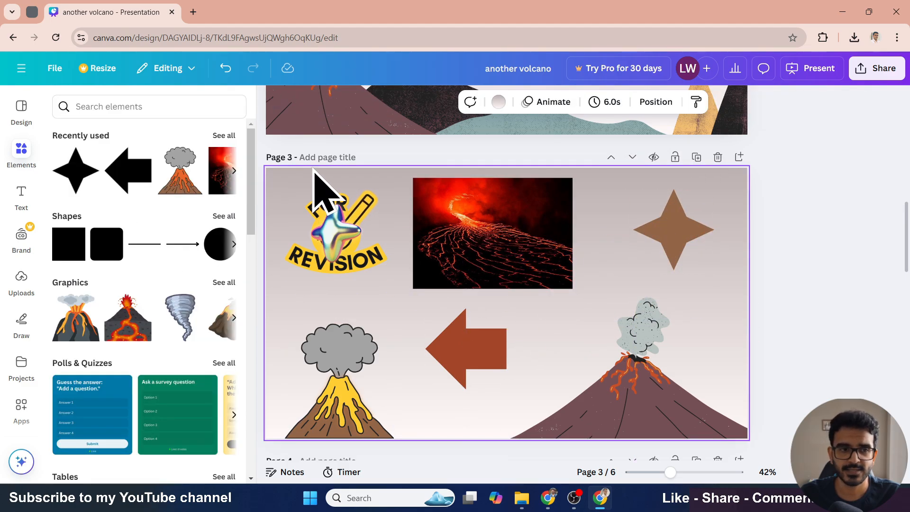
pyautogui.click(268, 111)
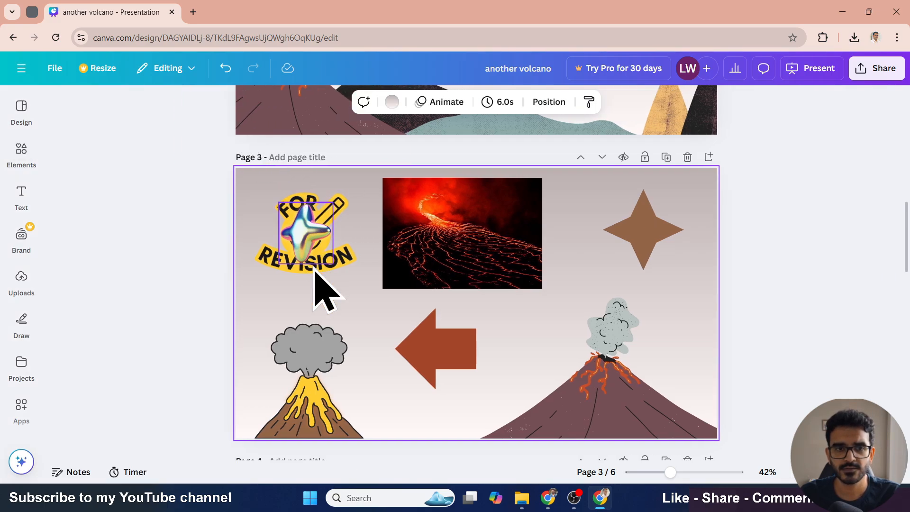
pyautogui.click(786, 274)
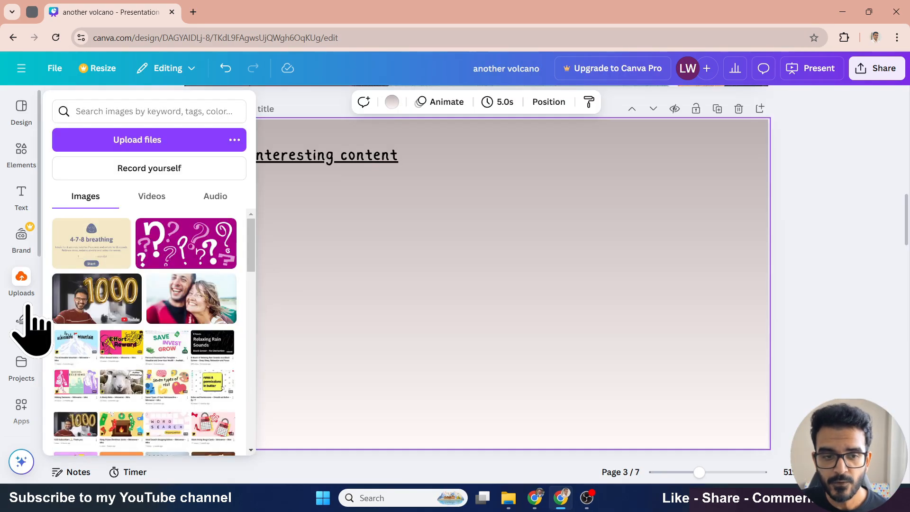
# - Open the Photos panel and browse its recently used, recommended and trending photos
pyautogui.scroll(-2, 28, 307)
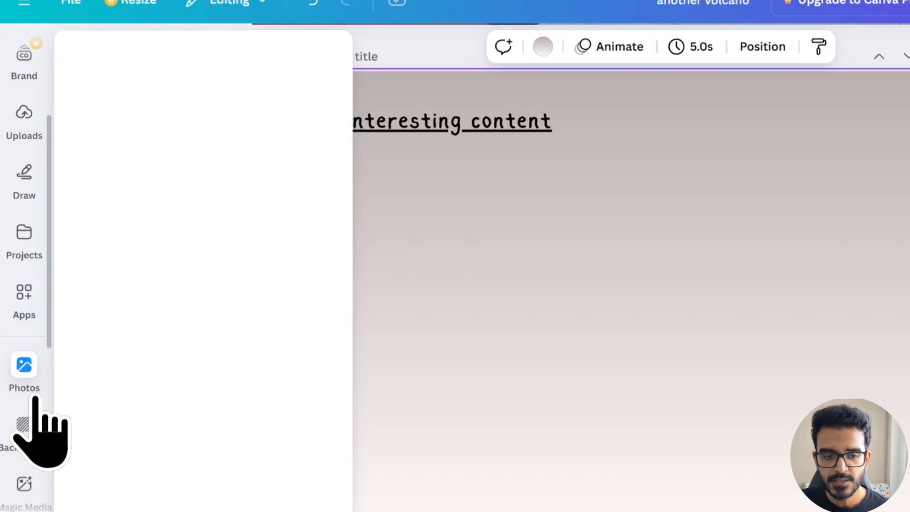
pyautogui.scroll(-1, 30, 363)
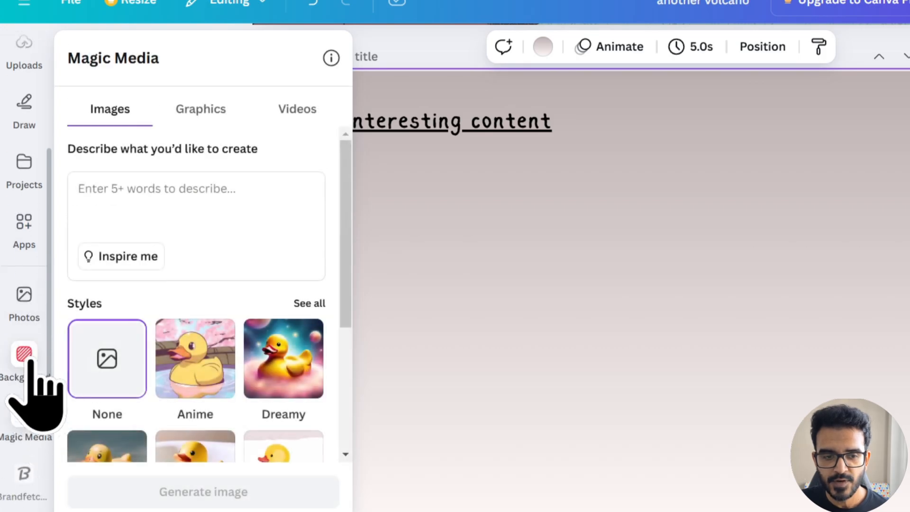
pyautogui.click(26, 298)
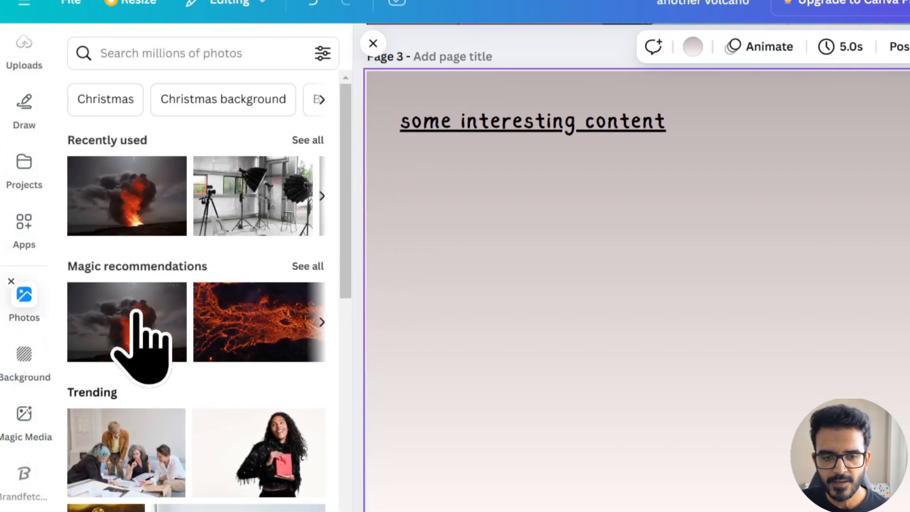
pyautogui.scroll(-3, 142, 345)
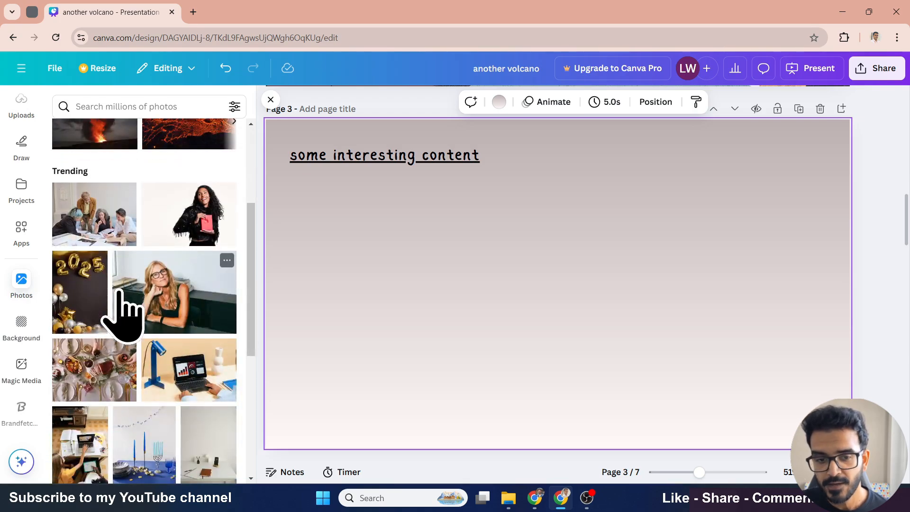
pyautogui.scroll(-3, 119, 293)
pyautogui.scroll(6, 121, 313)
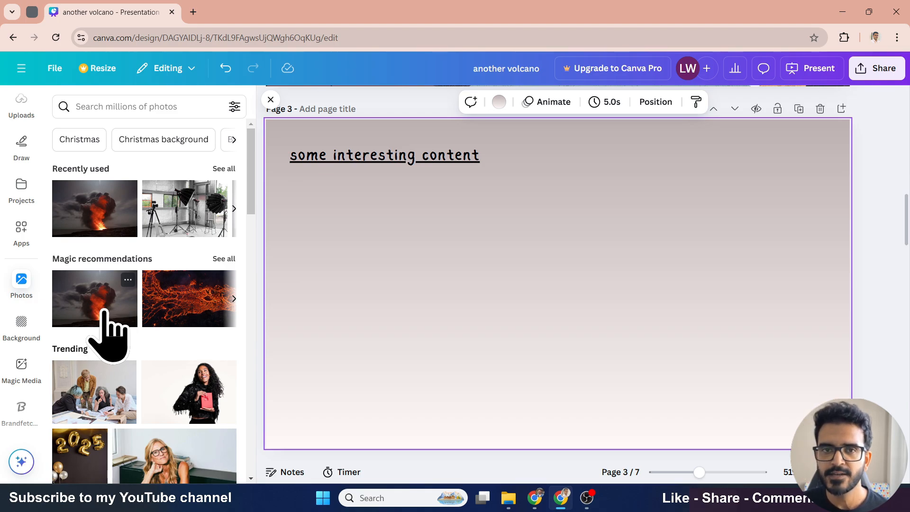
pyautogui.scroll(4, 19, 202)
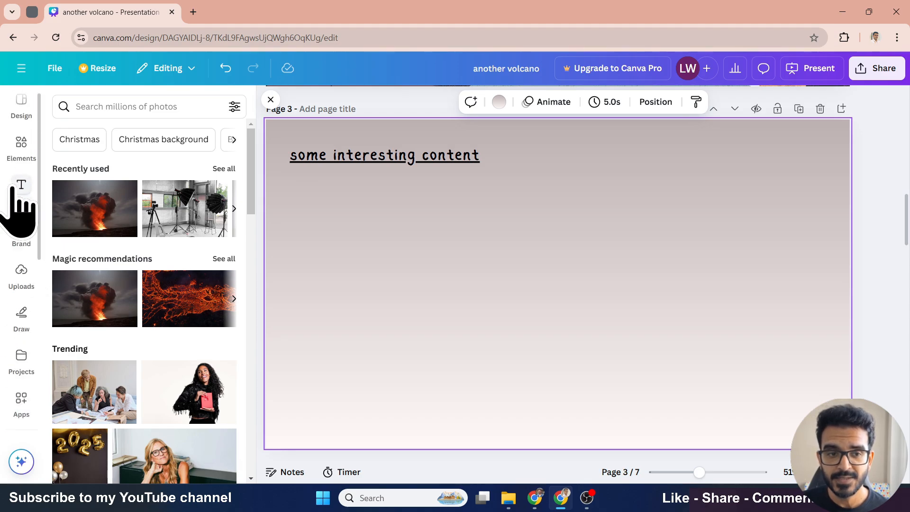
pyautogui.scroll(-1, 126, 338)
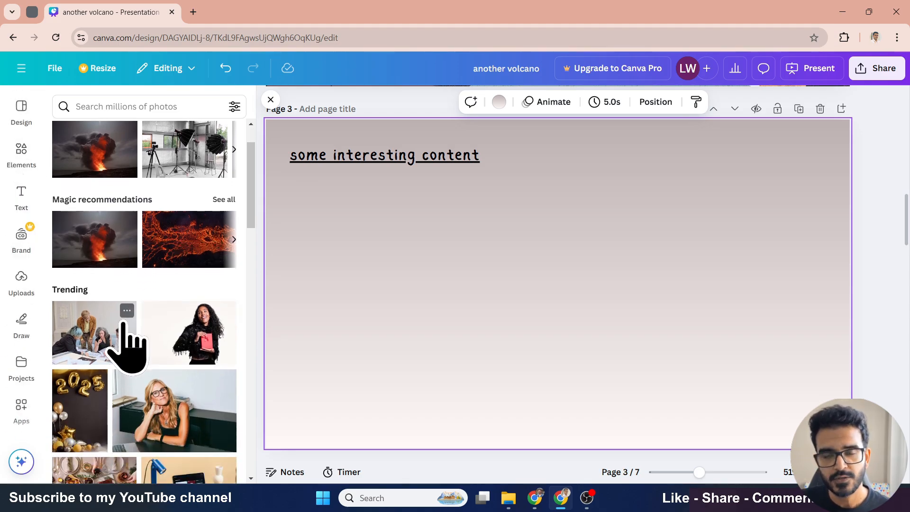
# - Add the glowing lava photo from the magic recommendations to page 3 and nudge it slightly down
pyautogui.scroll(1, 142, 322)
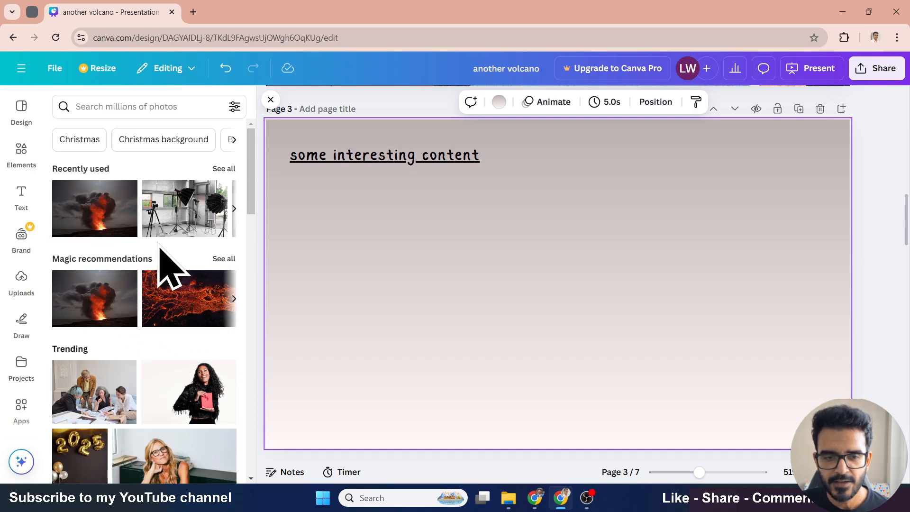
pyautogui.click(176, 305)
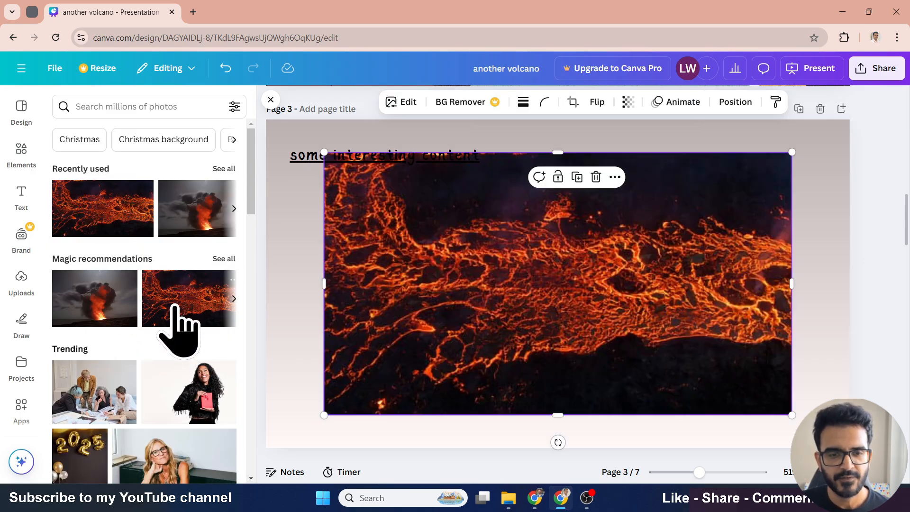
pyautogui.moveTo(504, 325)
pyautogui.mouseDown()
pyautogui.moveTo(520, 319)
pyautogui.moveTo(515, 338)
pyautogui.mouseUp()
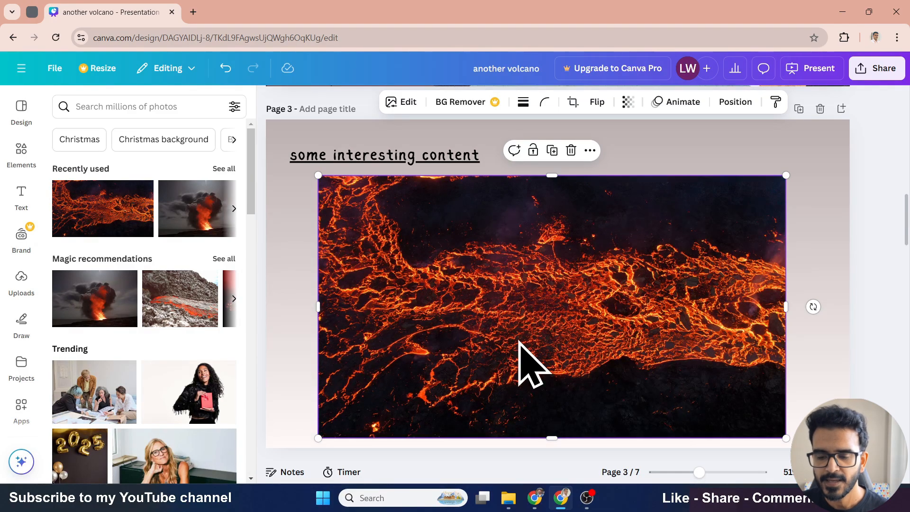
# - Replace page 3's background with the lava photo, then undo that change
pyautogui.rightClick(450, 222)
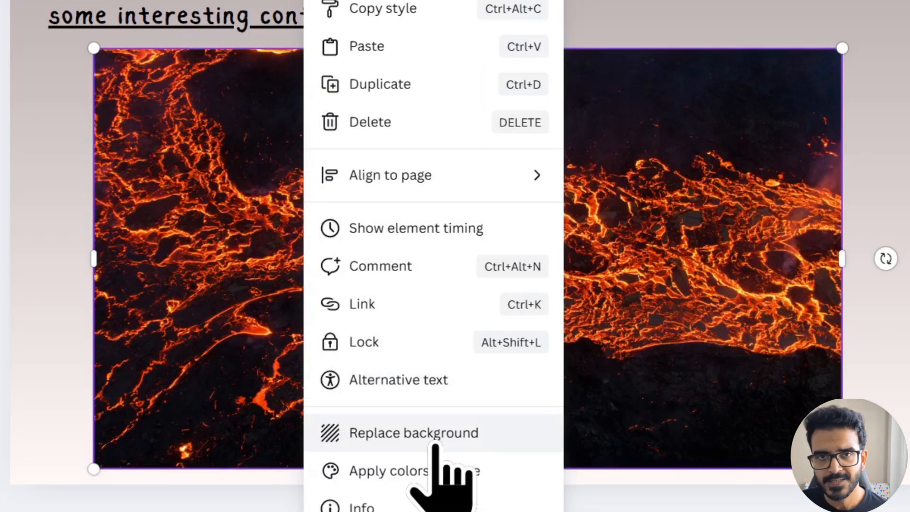
pyautogui.click(434, 441)
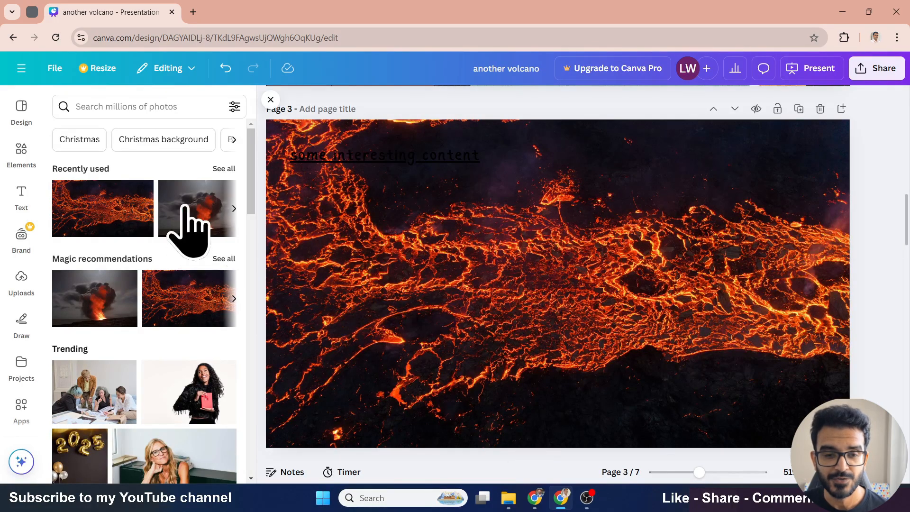
pyautogui.click(223, 69)
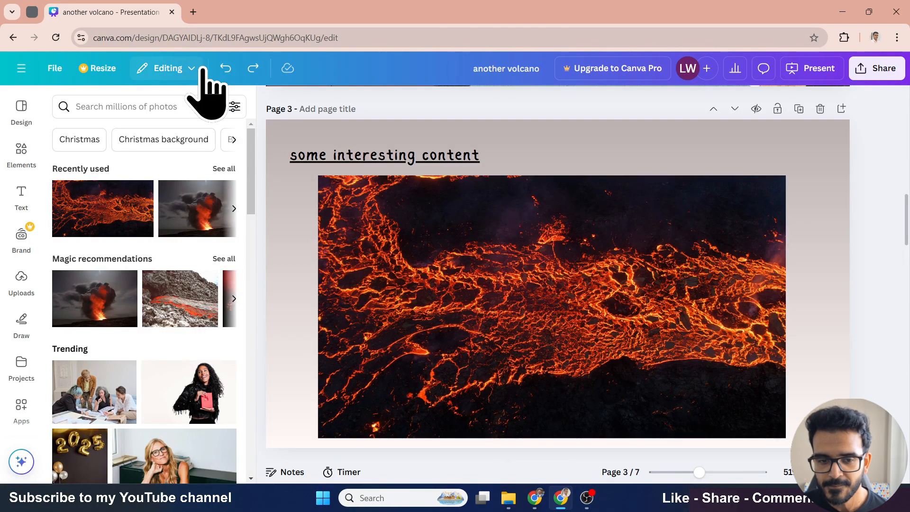
# - Apply the lava photo's colours to page 3
pyautogui.rightClick(464, 258)
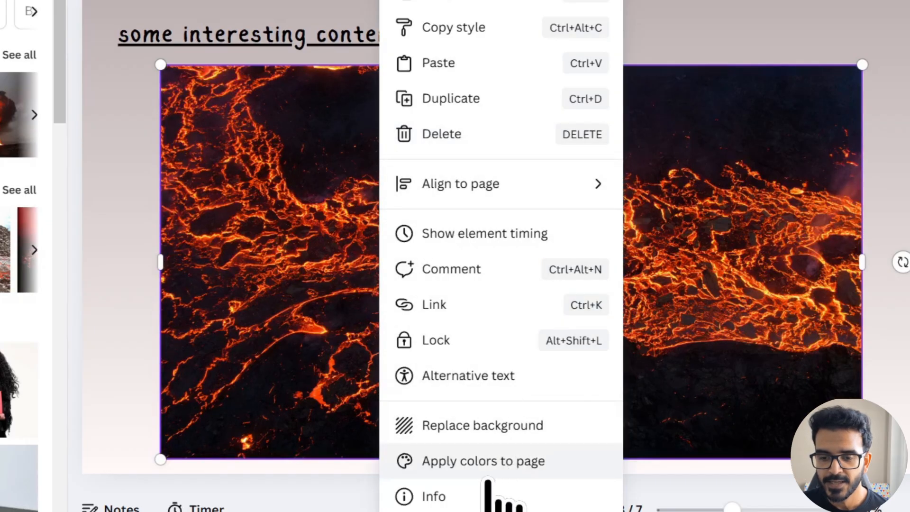
pyautogui.click(495, 462)
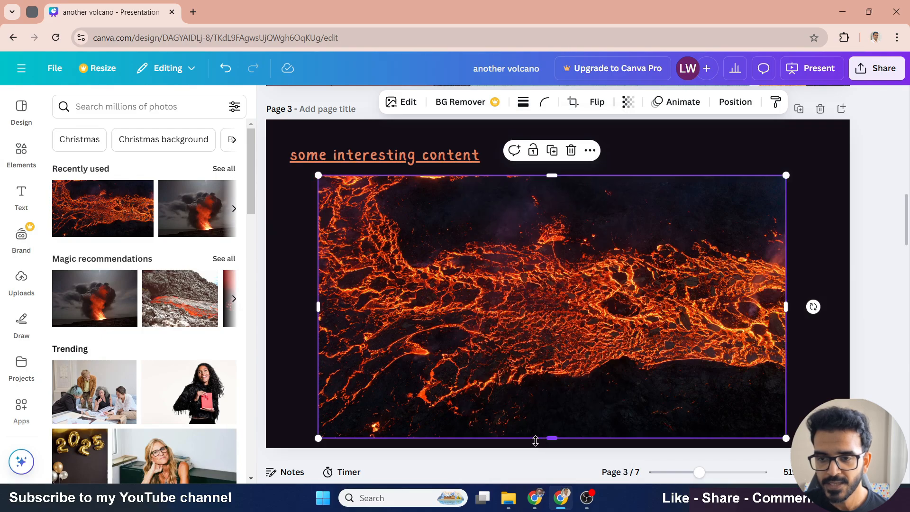
# - Open the Background app and browse its background images for page 3
pyautogui.scroll(3, 473, 366)
pyautogui.scroll(-3, 473, 366)
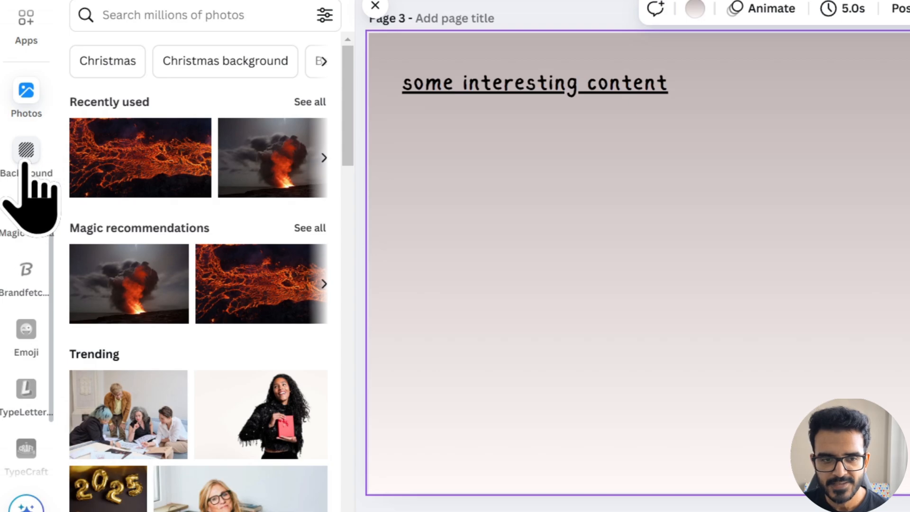
pyautogui.click(24, 164)
pyautogui.scroll(-8, 179, 239)
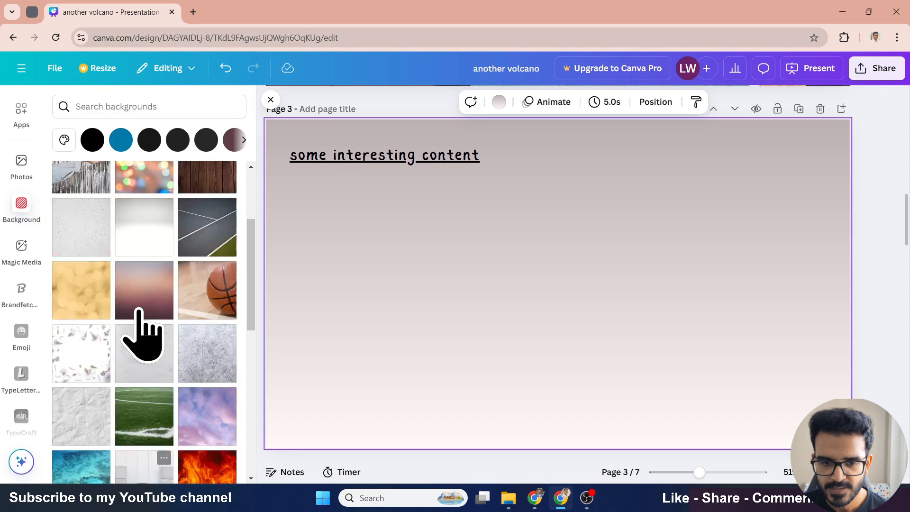
pyautogui.scroll(8, 192, 300)
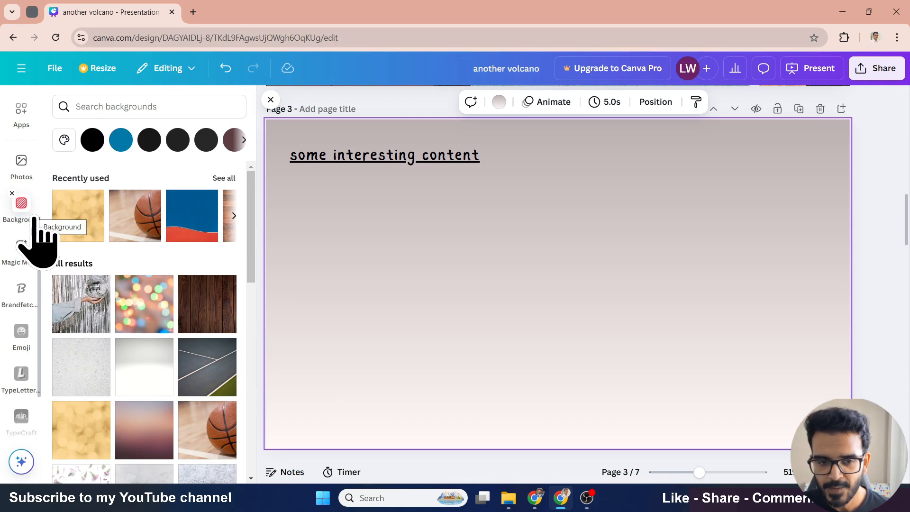
pyautogui.click(79, 329)
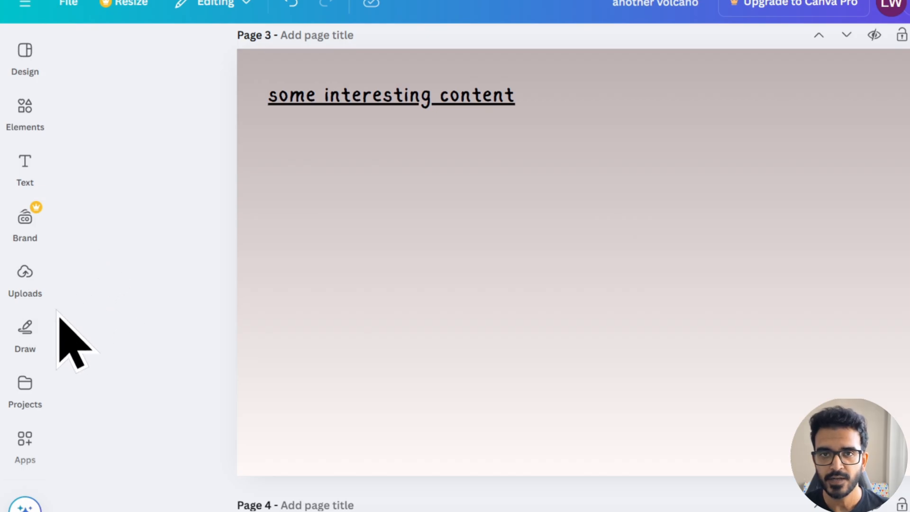
# - Upload the "final title" image from the LWC Downloads folder into the uploads library
pyautogui.click(22, 290)
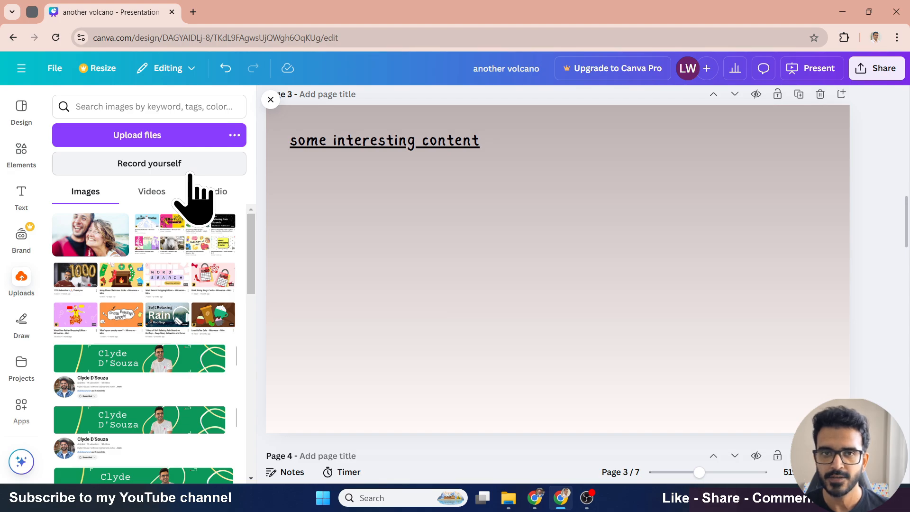
pyautogui.click(234, 136)
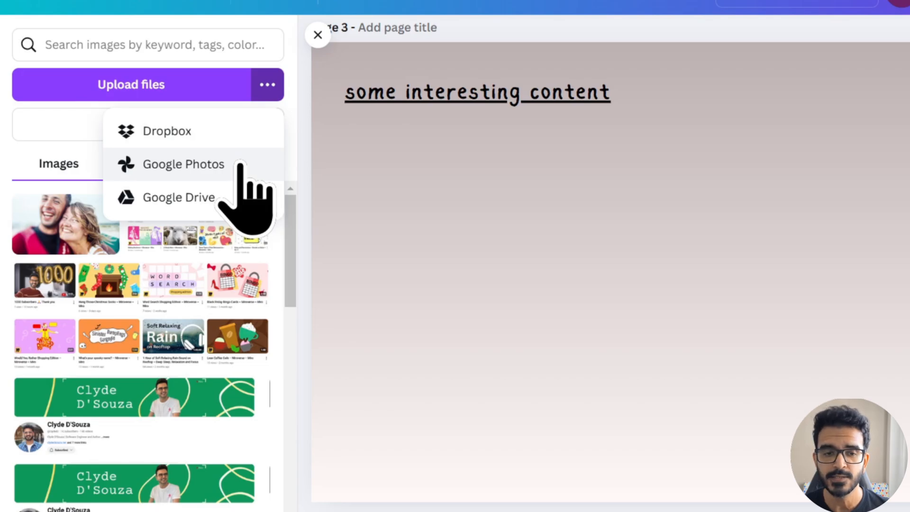
pyautogui.click(268, 85)
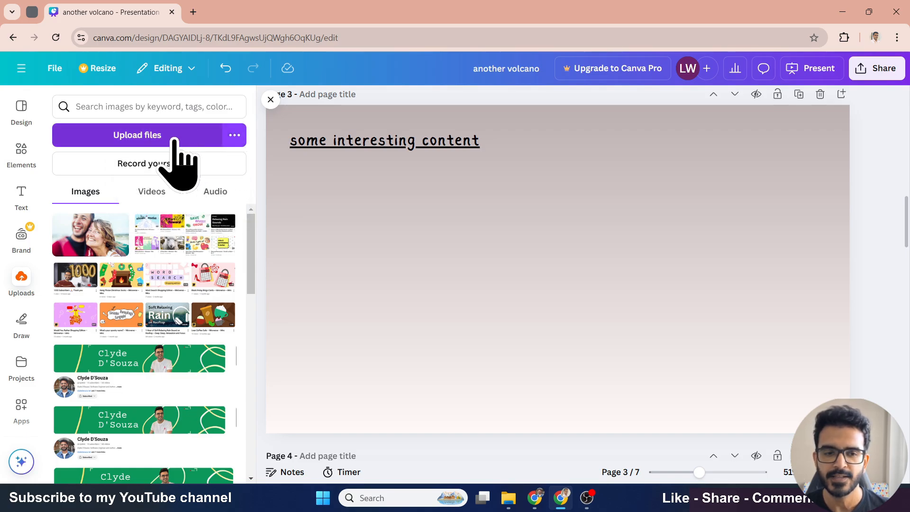
pyautogui.click(174, 141)
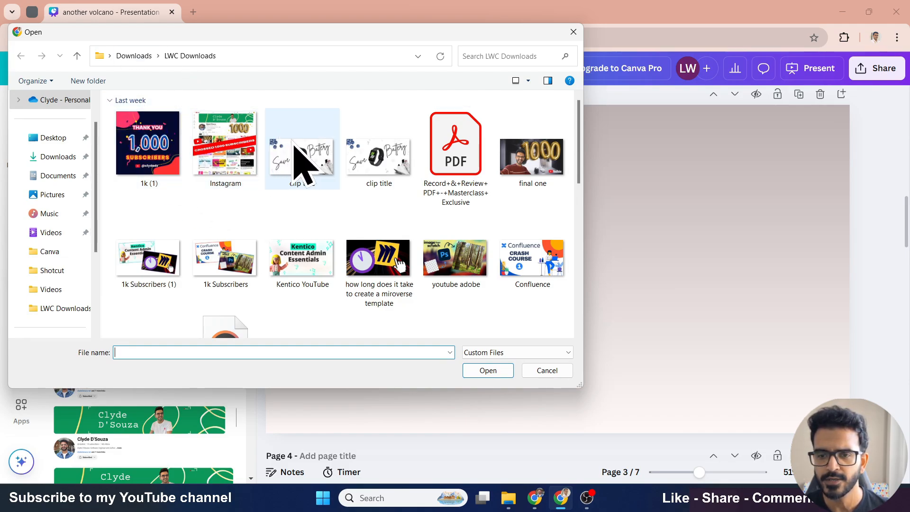
pyautogui.doubleClick(532, 180)
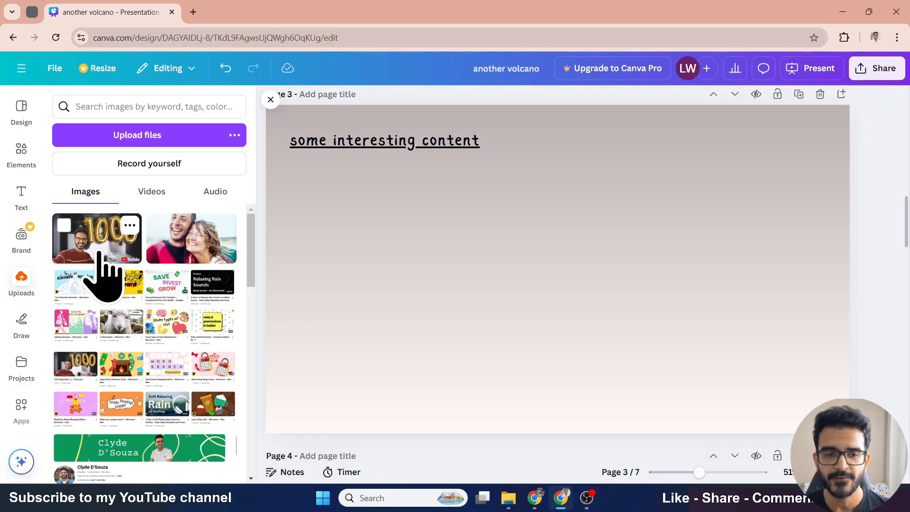
# - Place the uploaded 1000 balloons image on page 3, move it left and shrink it slightly
pyautogui.click(100, 254)
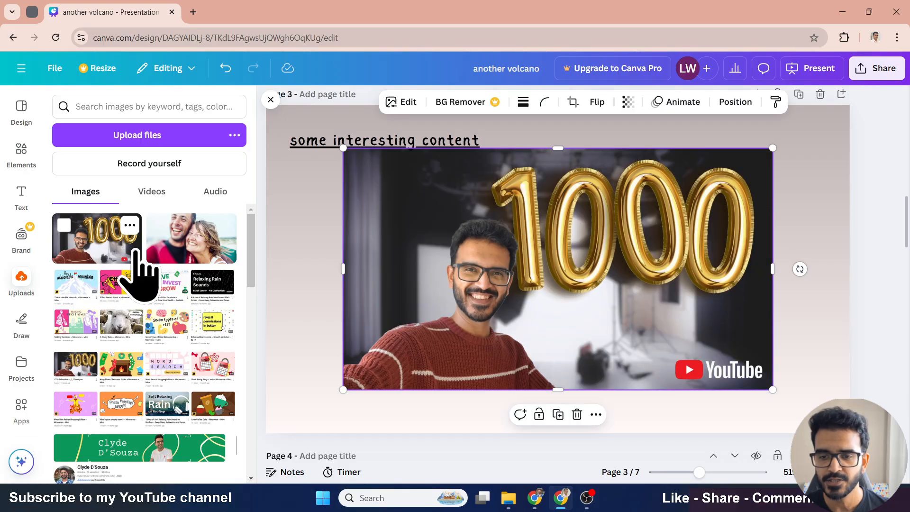
pyautogui.moveTo(481, 274); pyautogui.dragTo(430, 286)
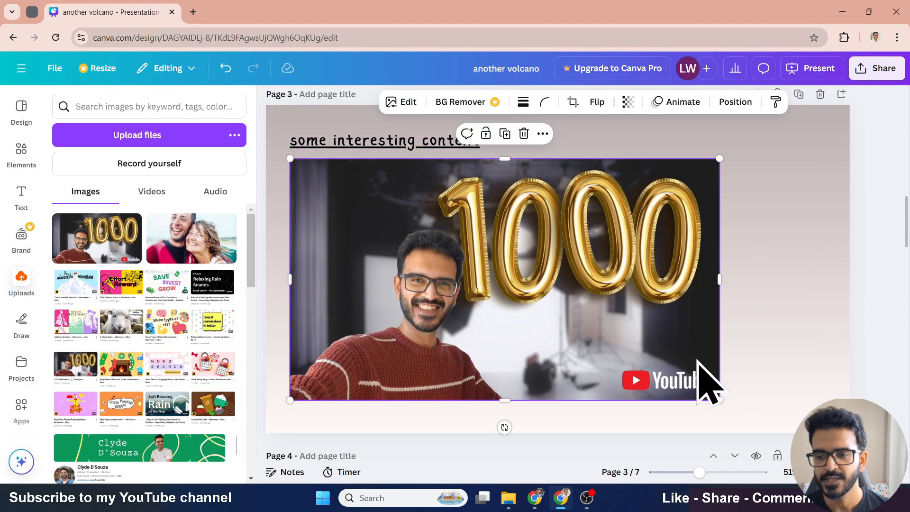
pyautogui.moveTo(718, 399); pyautogui.dragTo(650, 361)
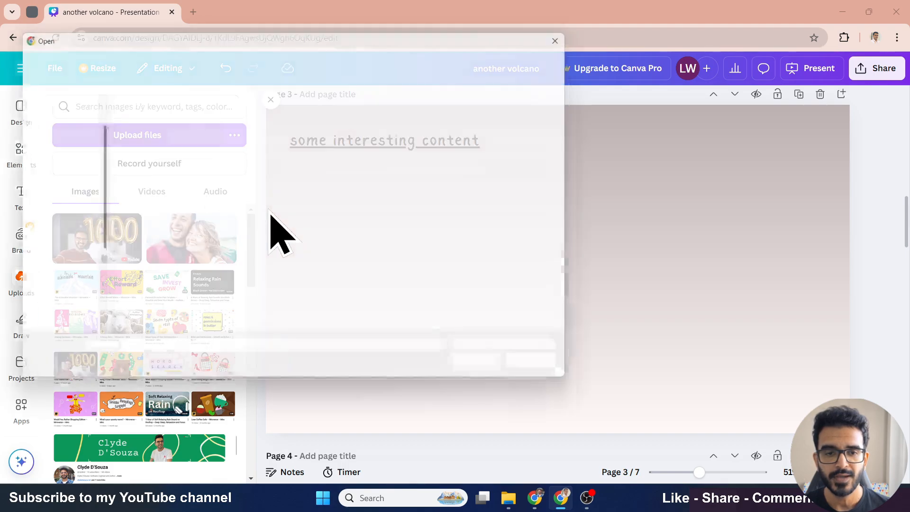
# - Add the uploaded question-mark image to page 3, enlarge it and position it below the title
pyautogui.scroll(-8, 343, 260)
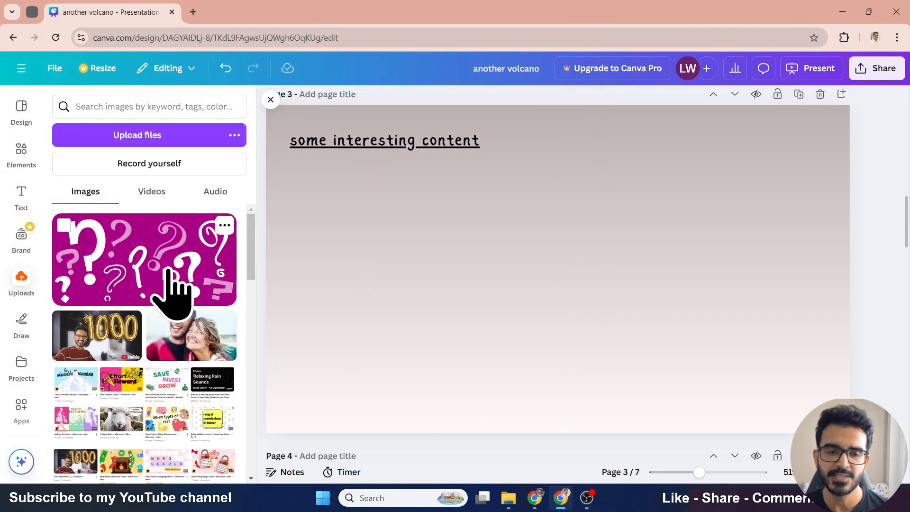
pyautogui.click(172, 292)
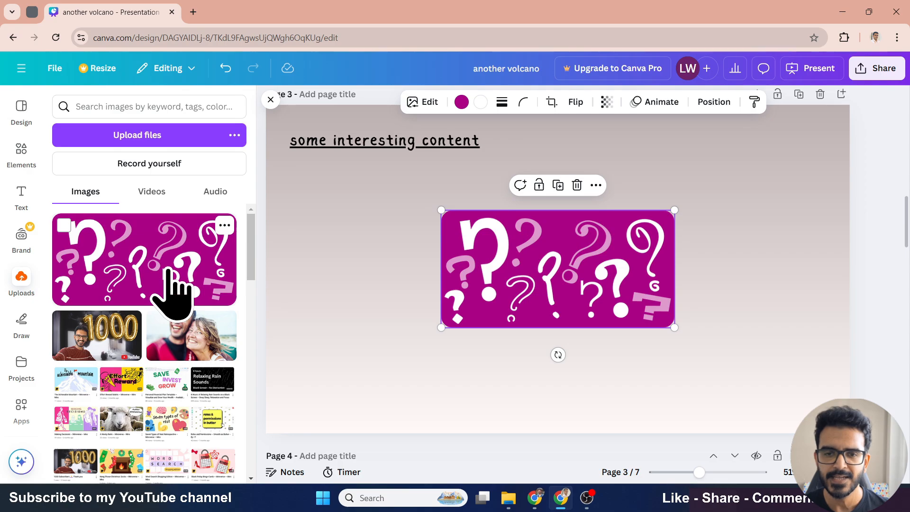
pyautogui.moveTo(551, 271); pyautogui.dragTo(403, 229)
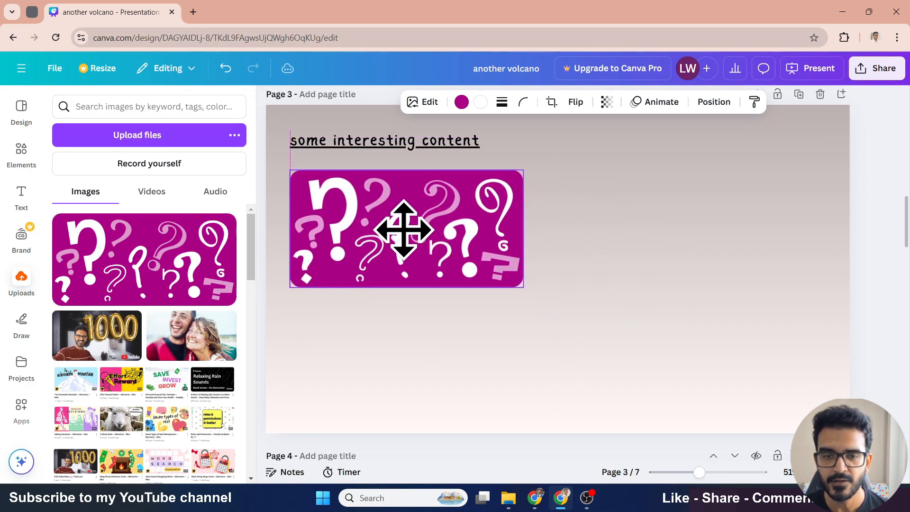
pyautogui.moveTo(522, 287); pyautogui.dragTo(621, 357)
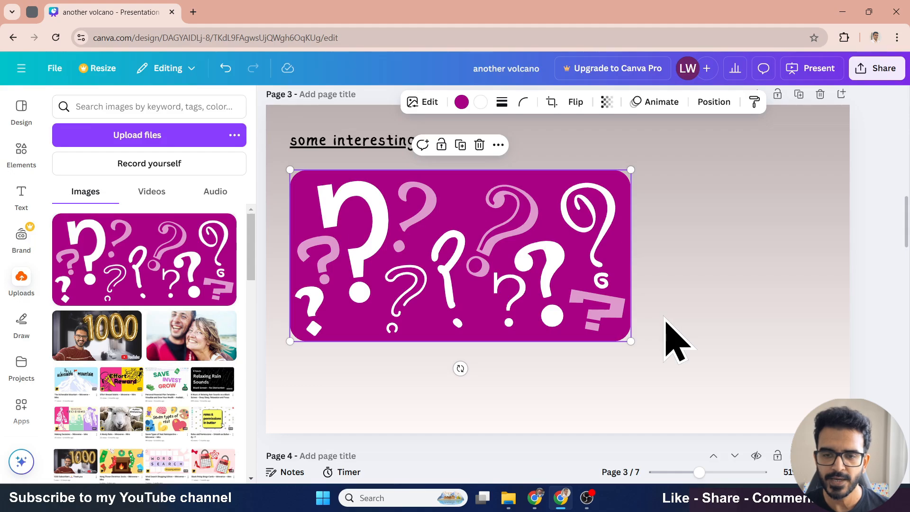
pyautogui.moveTo(518, 248); pyautogui.dragTo(505, 219)
# - Change the question-mark image's purple background colour to another document colour
pyautogui.click(461, 102)
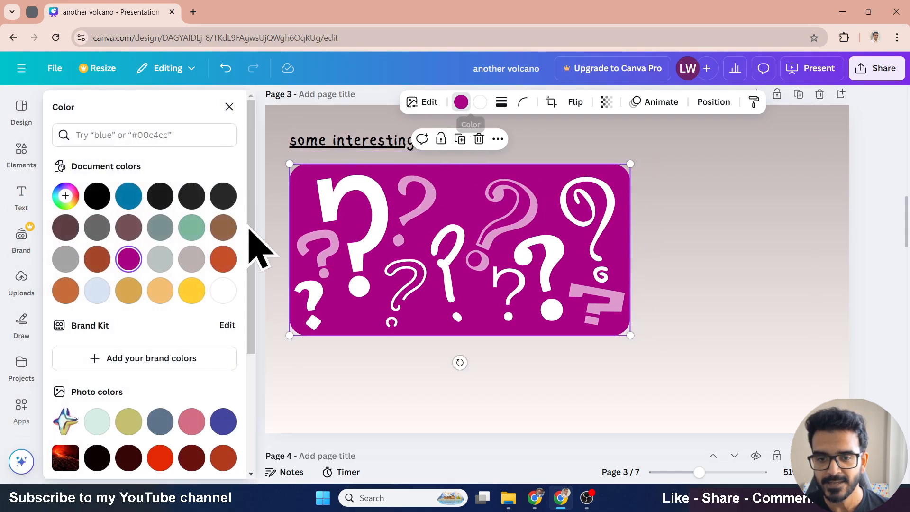
pyautogui.click(195, 233)
pyautogui.click(369, 367)
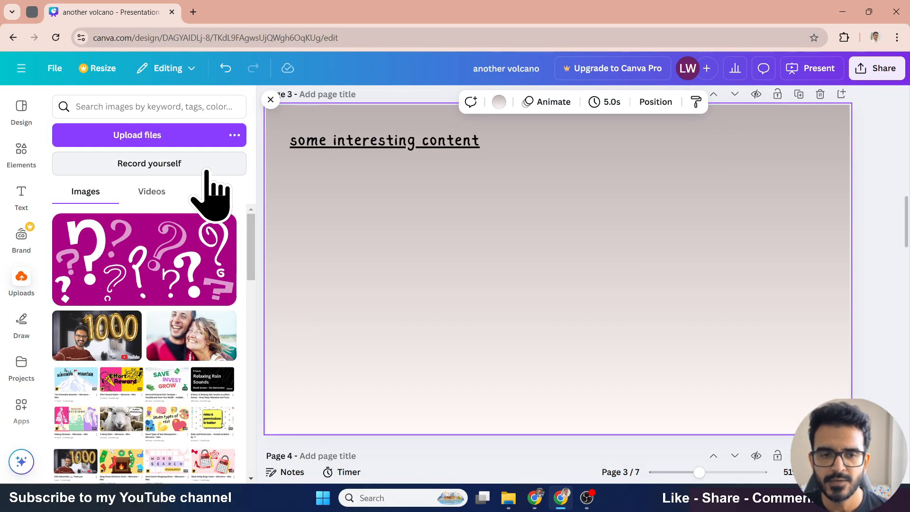
# - Open the Record yourself studio and move the camera bubble beside the page title
pyautogui.click(163, 172)
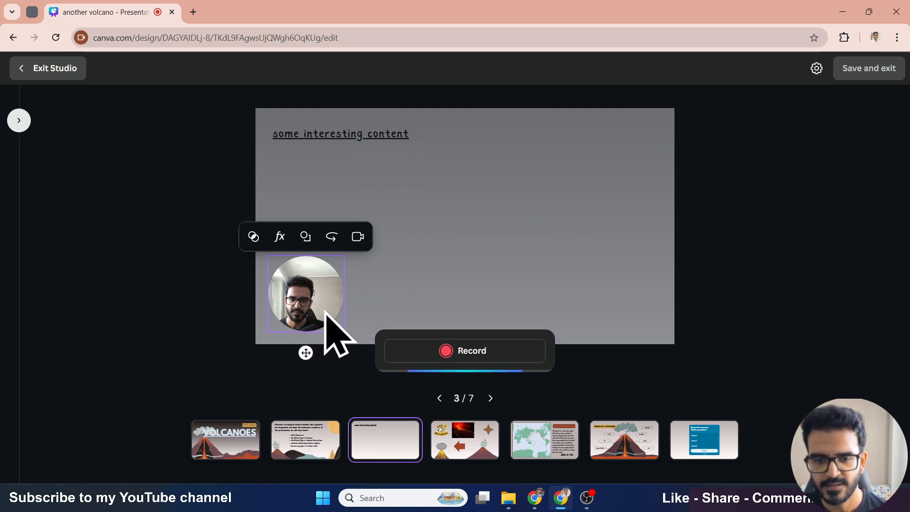
pyautogui.moveTo(322, 294); pyautogui.dragTo(498, 162)
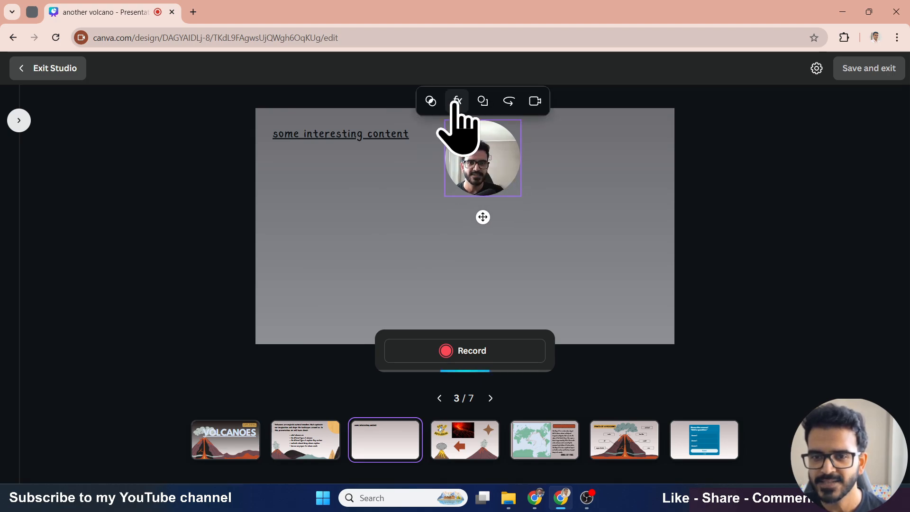
# - Preview the Latte camera filter and the Effects options, then restore the None filter
pyautogui.click(430, 101)
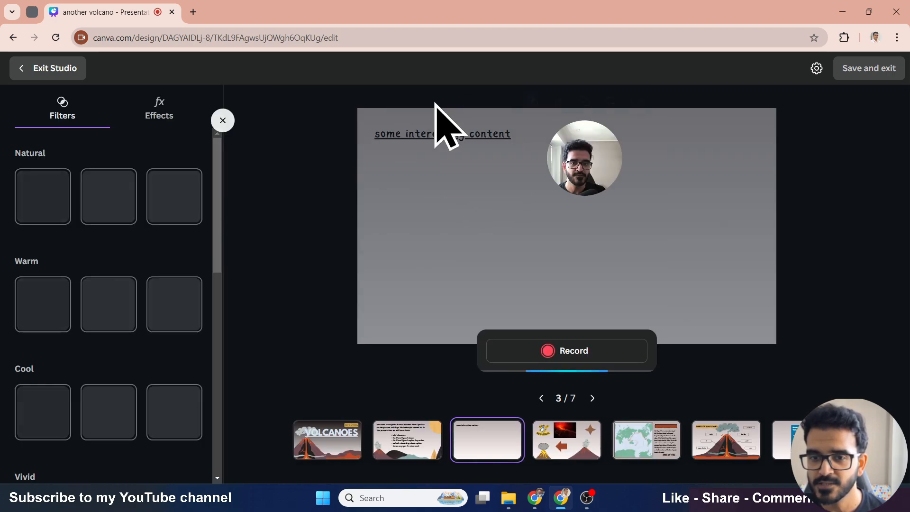
pyautogui.click(175, 322)
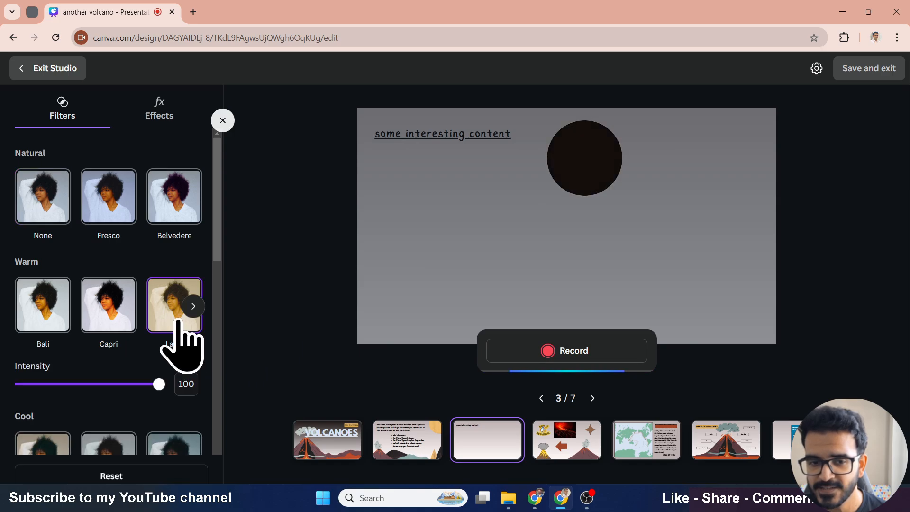
pyautogui.click(161, 114)
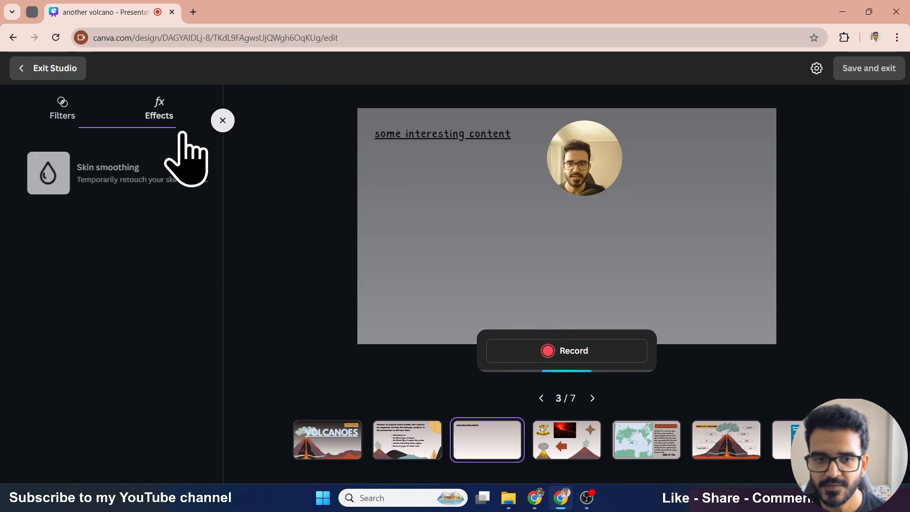
pyautogui.click(62, 110)
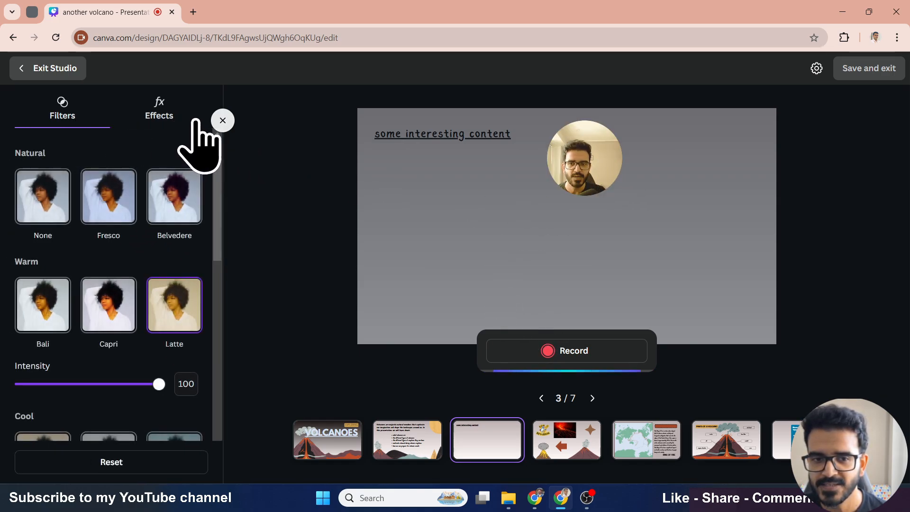
pyautogui.click(45, 201)
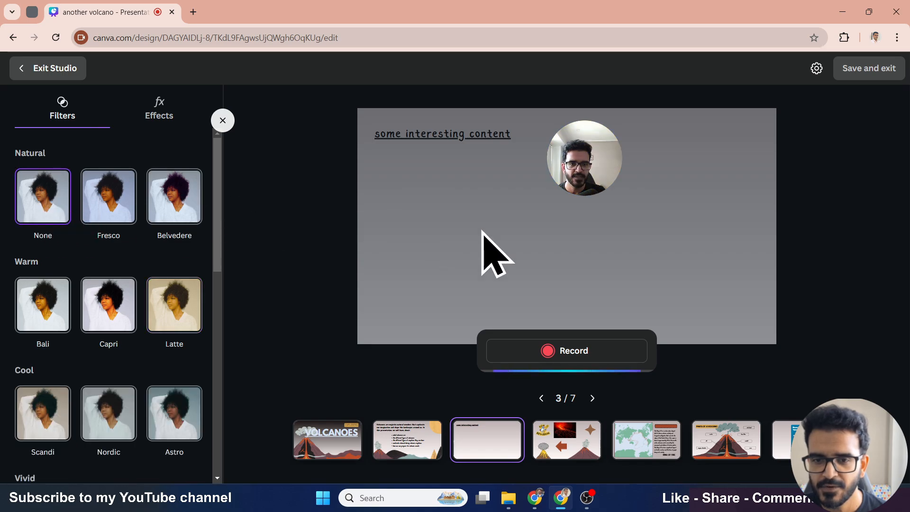
pyautogui.click(222, 120)
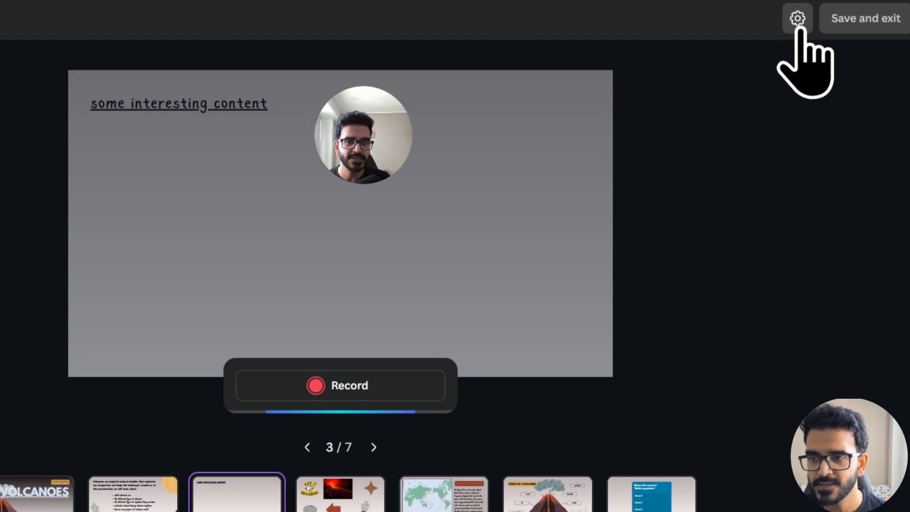
# - Try the Camera & screen layout sharing the entire screen, then switch back to Camera only
pyautogui.click(815, 68)
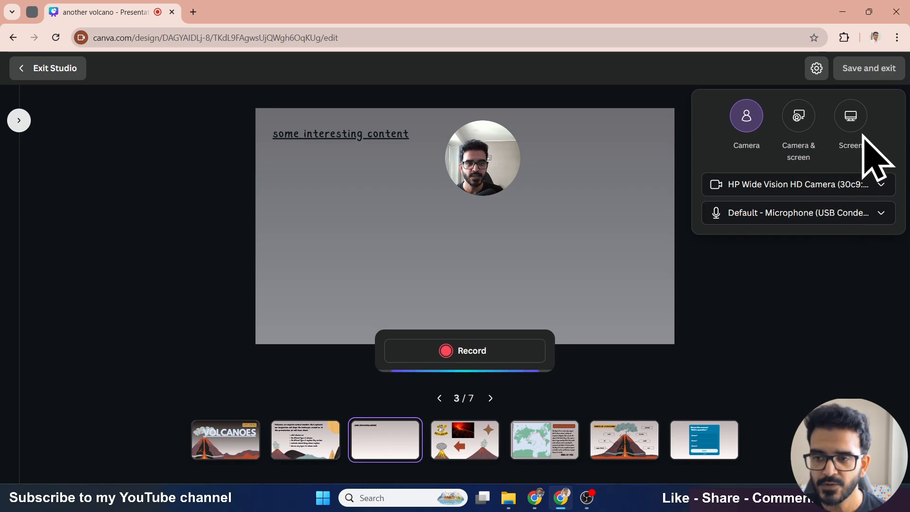
pyautogui.click(799, 117)
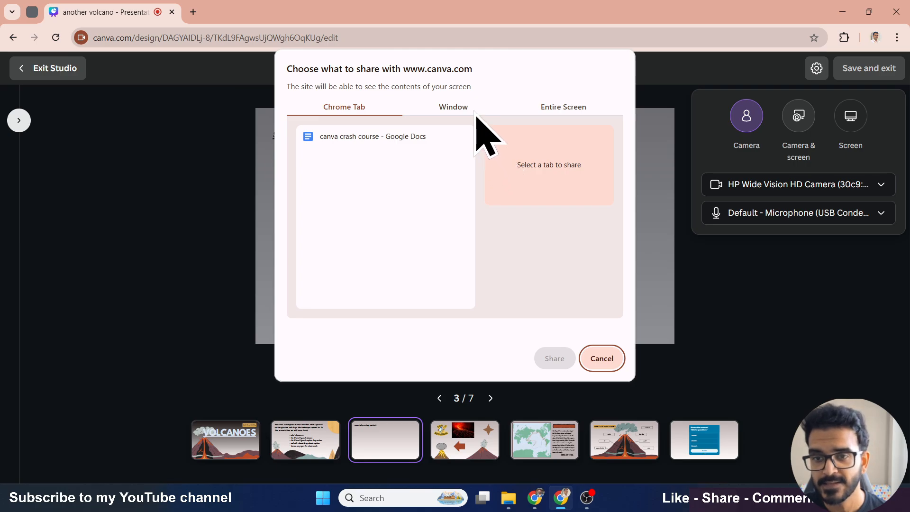
pyautogui.click(564, 109)
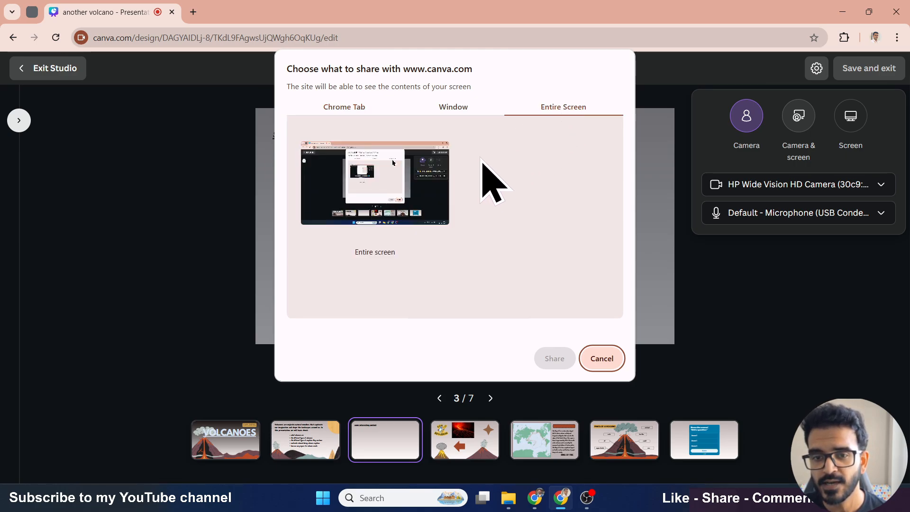
pyautogui.click(430, 176)
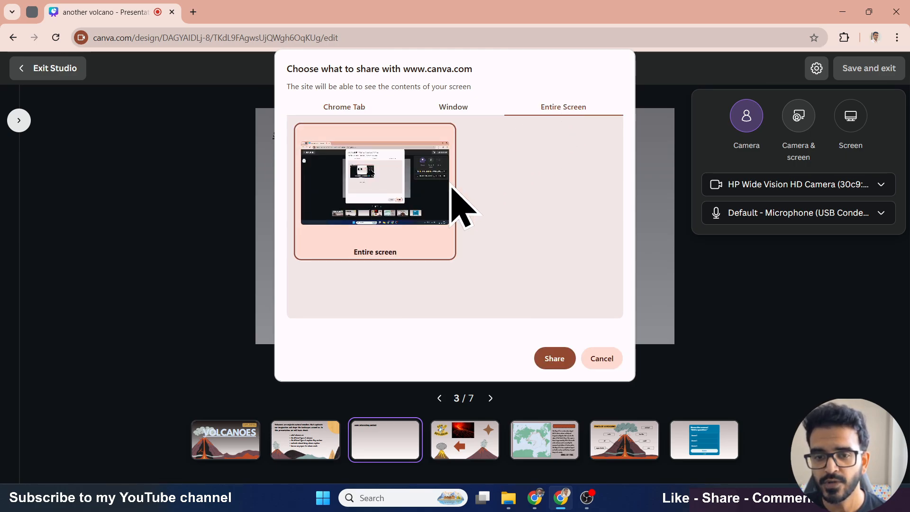
pyautogui.click(552, 360)
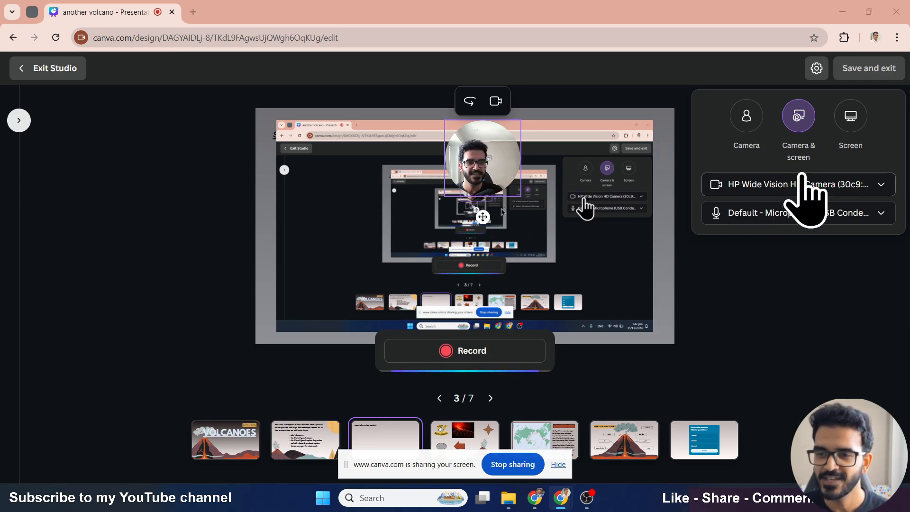
pyautogui.click(747, 124)
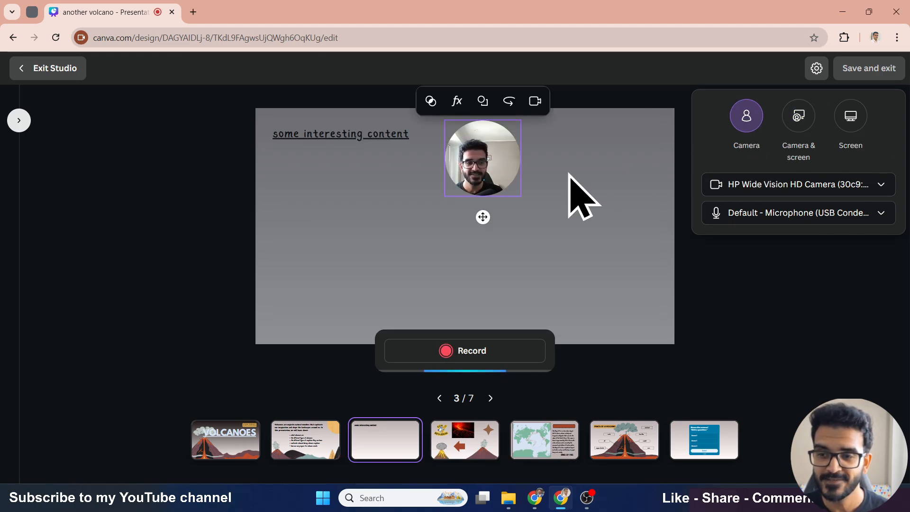
# - Record a camera video on page 3, finish the recording, and save and exit the studio
pyautogui.click(475, 356)
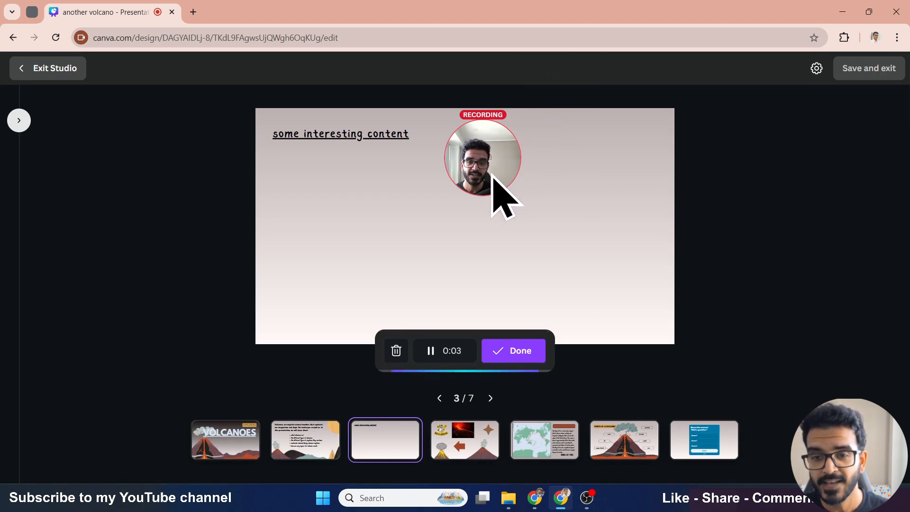
pyautogui.click(465, 452)
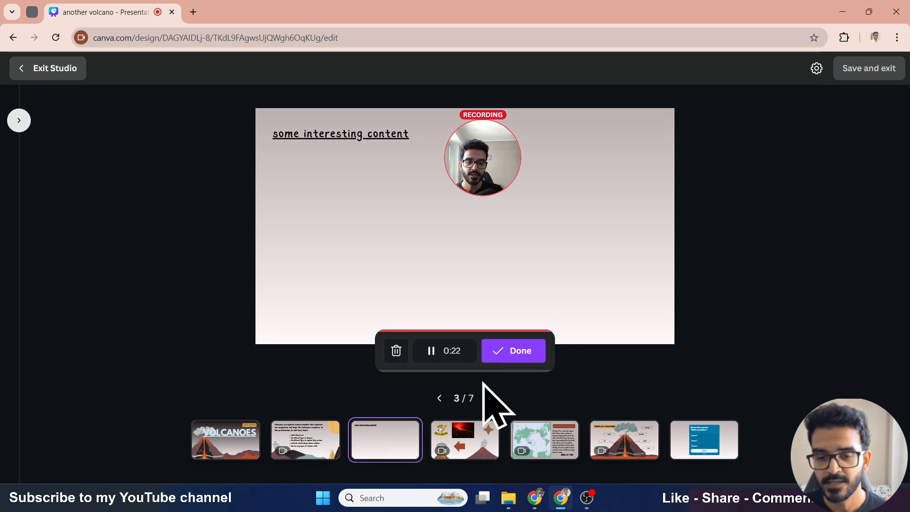
pyautogui.click(514, 351)
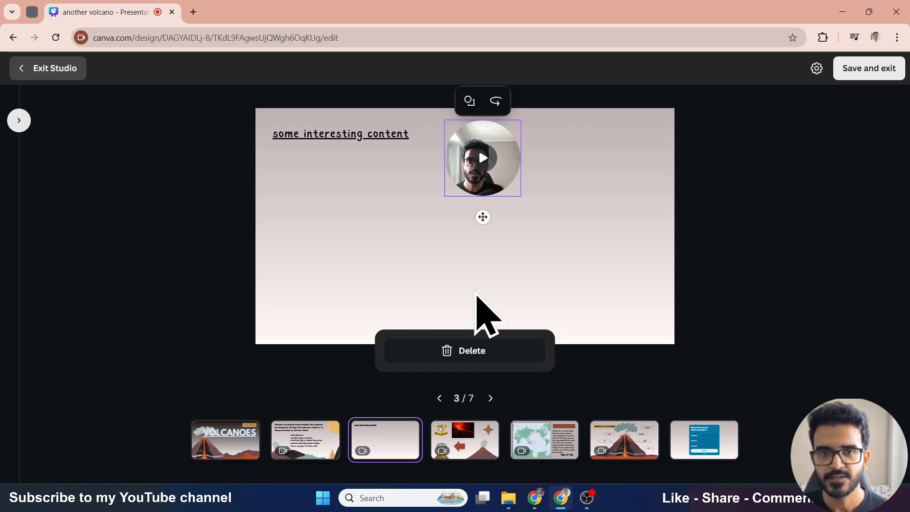
pyautogui.click(872, 72)
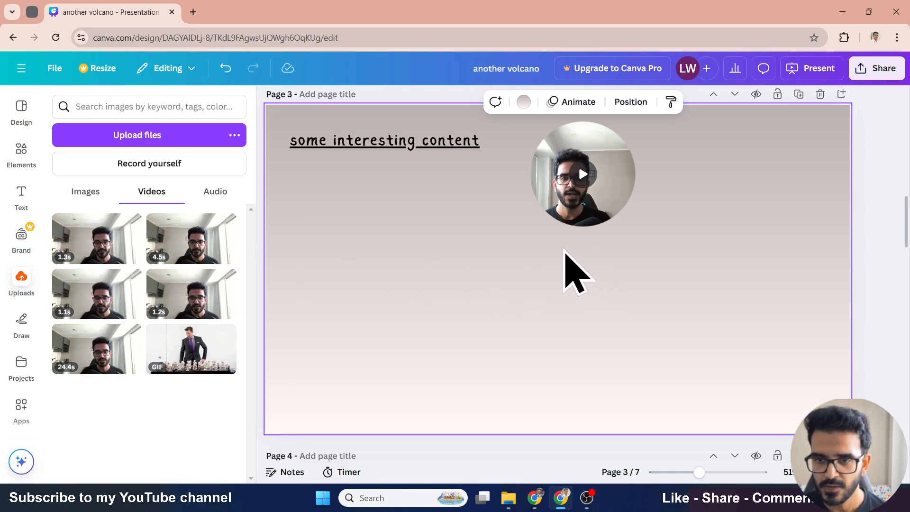
# - Move the recorded video bubble below the page title and shrink it
pyautogui.moveTo(570, 212); pyautogui.dragTo(559, 242)
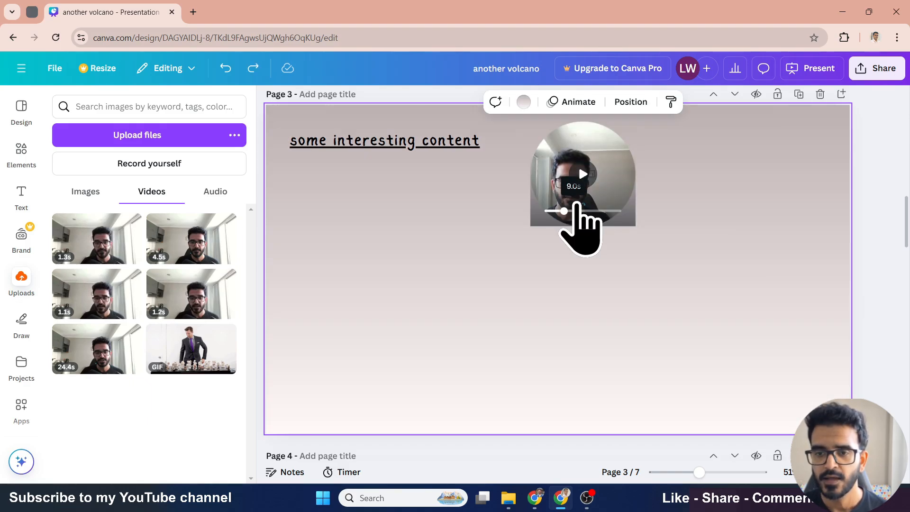
pyautogui.click(611, 194)
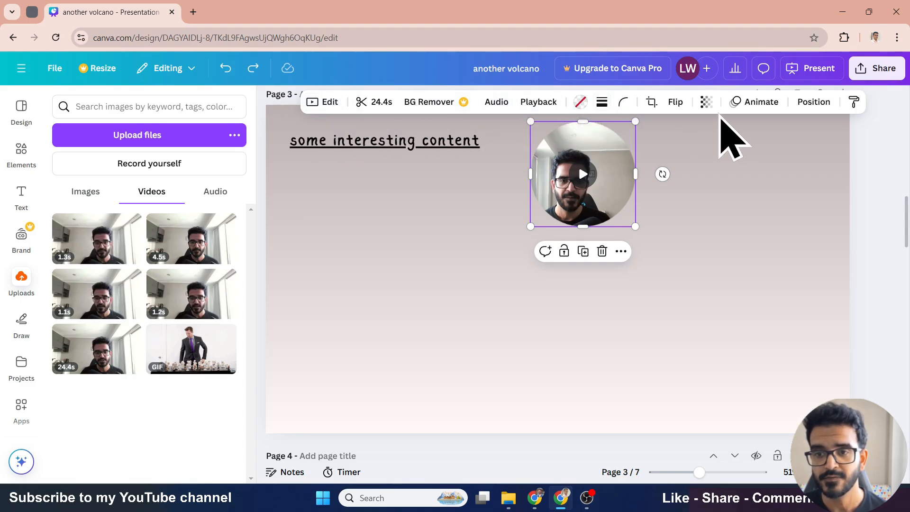
pyautogui.moveTo(615, 187); pyautogui.dragTo(383, 221)
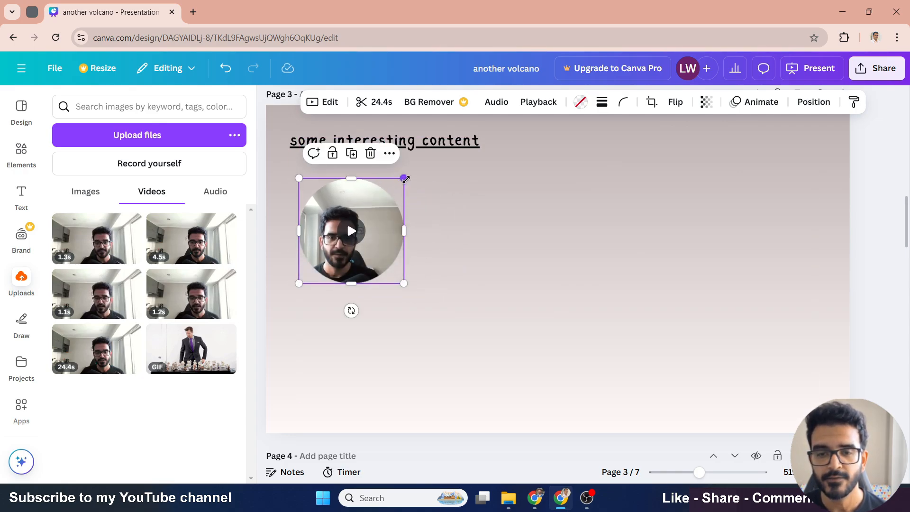
pyautogui.moveTo(398, 192); pyautogui.dragTo(371, 219)
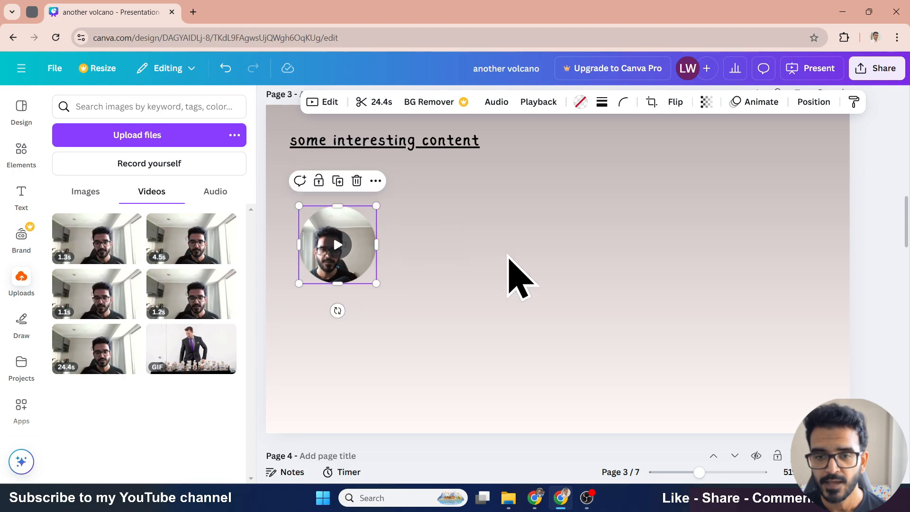
# - Trim the recorded video to about 7.3 seconds by moving both ends of the clip
pyautogui.scroll(4, 540, 285)
pyautogui.scroll(-2, 540, 280)
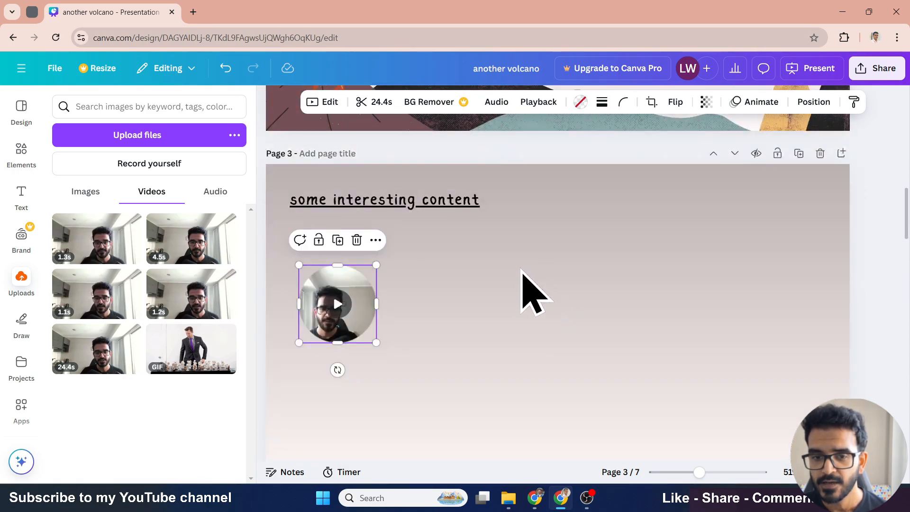
pyautogui.scroll(-2, 450, 263)
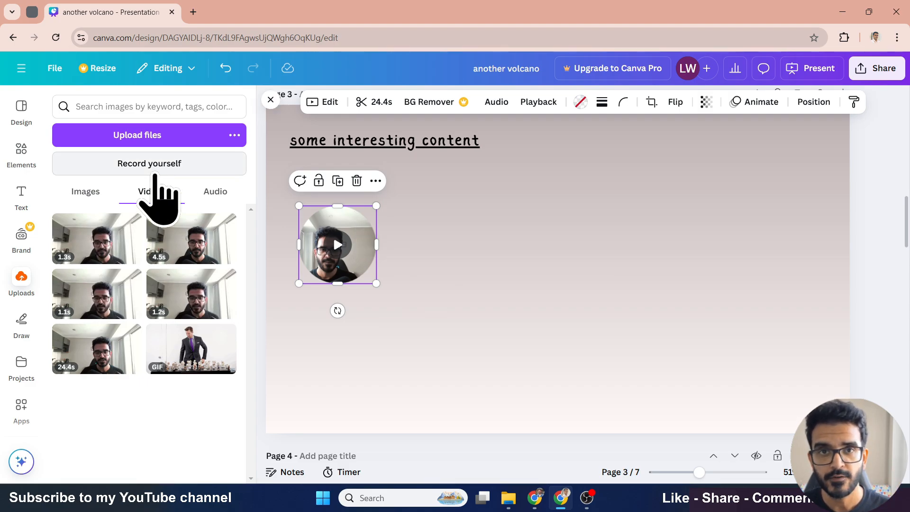
pyautogui.scroll(3, 445, 358)
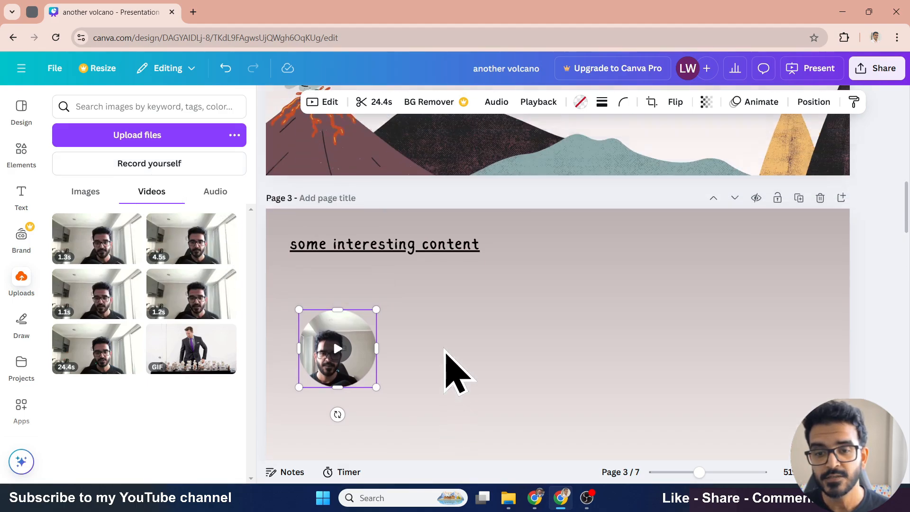
pyautogui.click(454, 321)
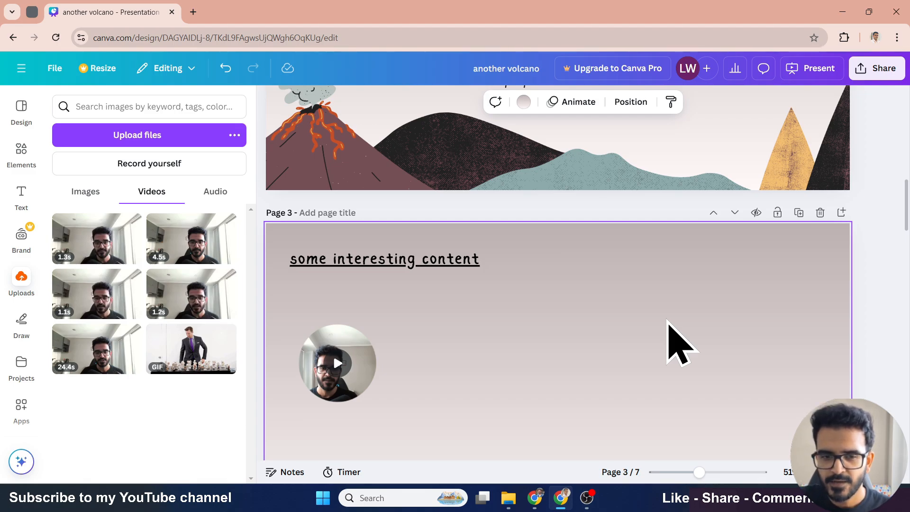
pyautogui.scroll(-3, 558, 353)
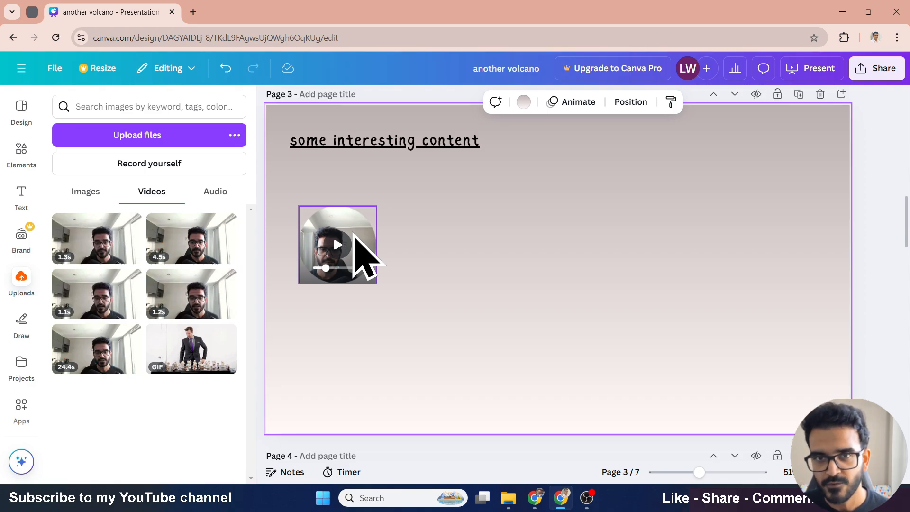
pyautogui.click(355, 241)
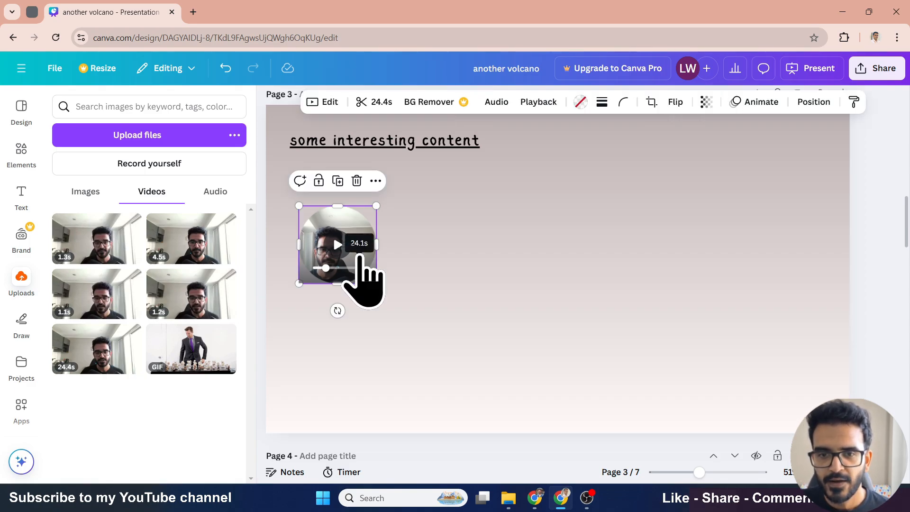
pyautogui.click(374, 104)
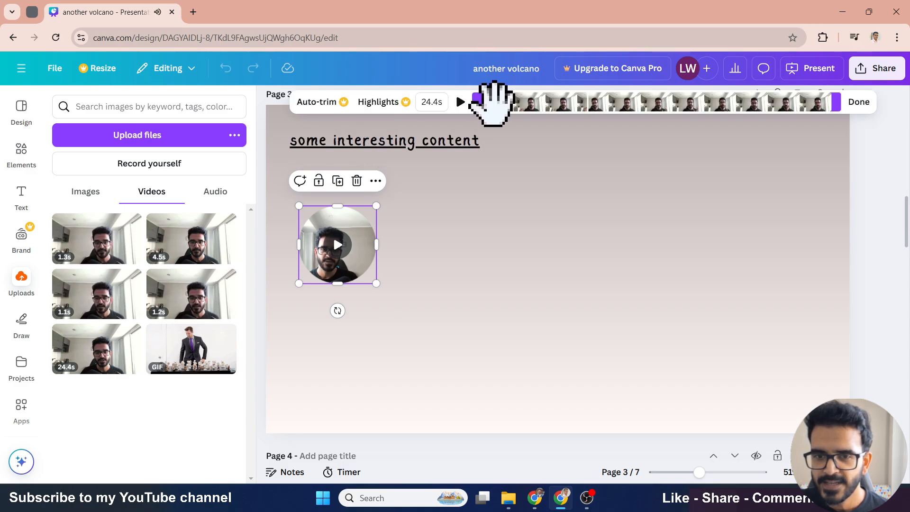
pyautogui.moveTo(479, 101); pyautogui.dragTo(580, 109)
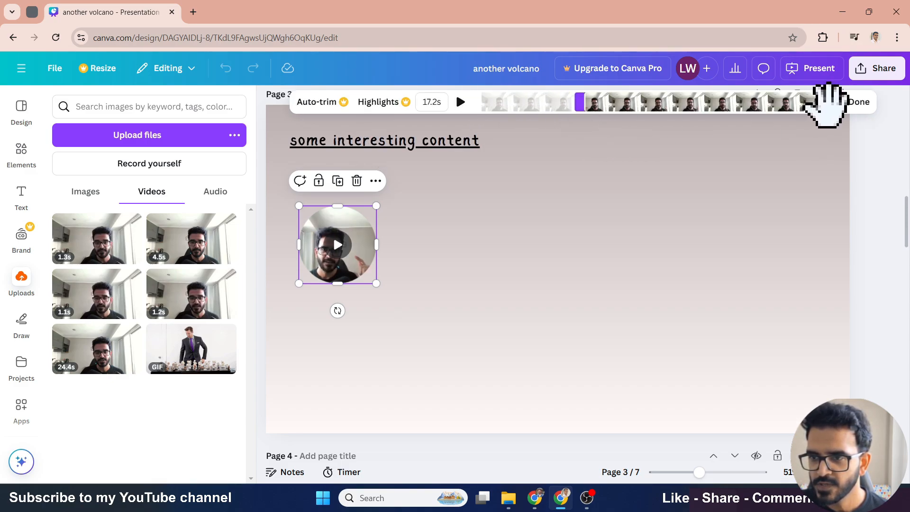
pyautogui.moveTo(835, 101); pyautogui.dragTo(694, 109)
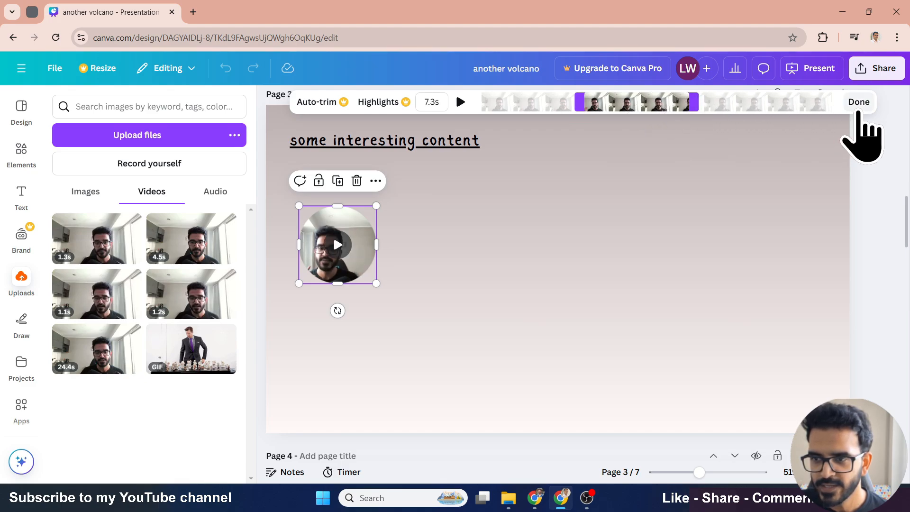
pyautogui.click(859, 103)
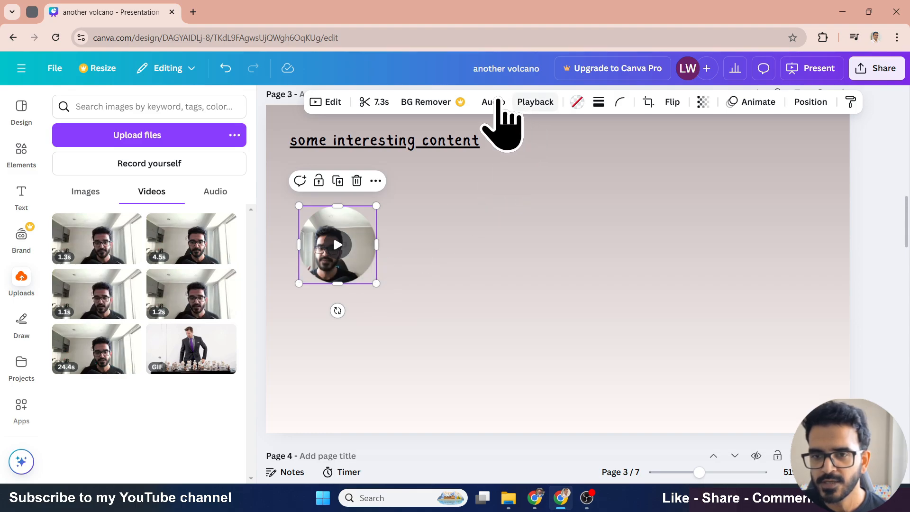
# - Lower the recorded video's audio volume
pyautogui.click(492, 105)
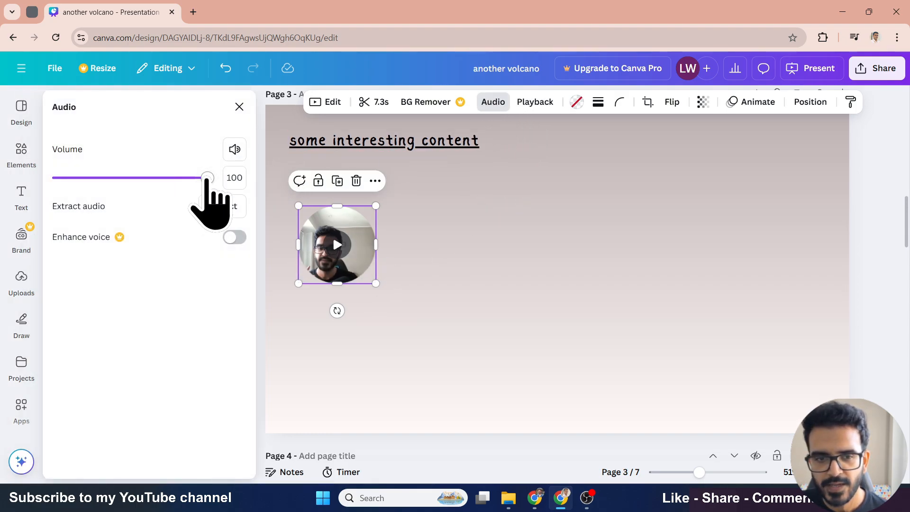
pyautogui.moveTo(208, 178); pyautogui.dragTo(106, 178)
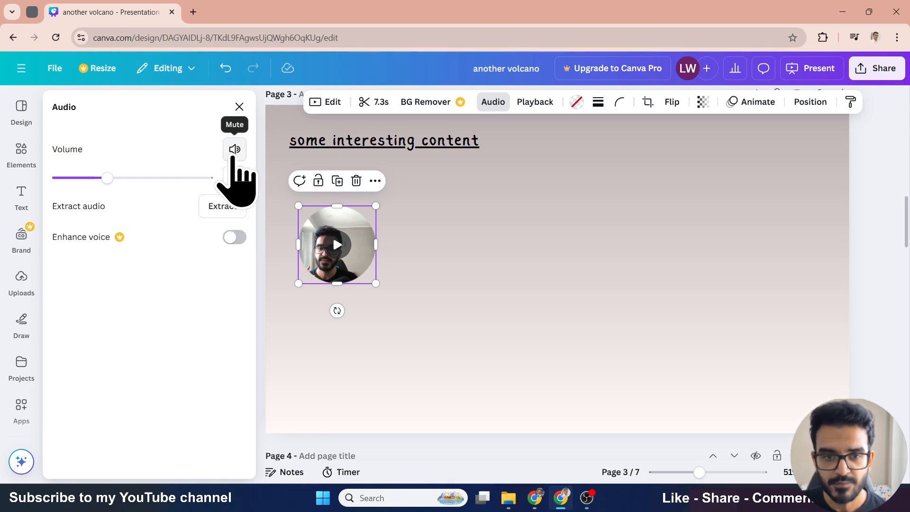
pyautogui.click(239, 106)
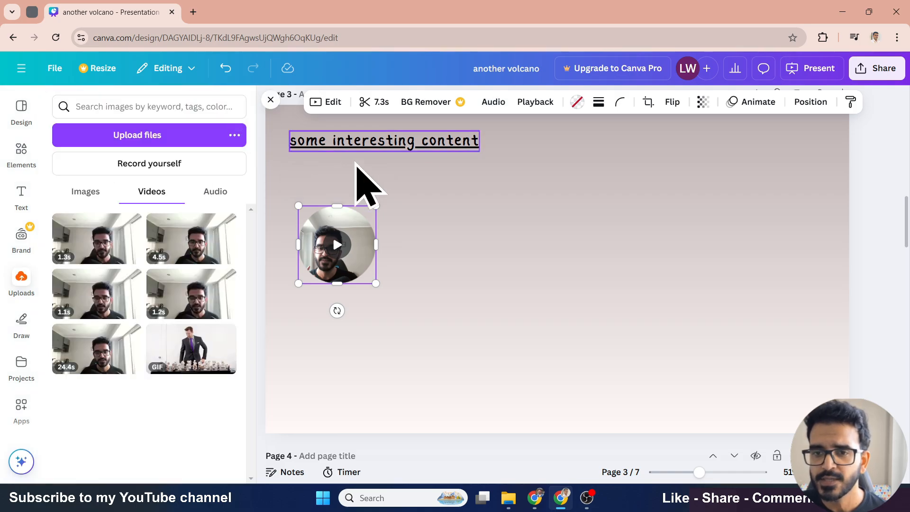
# - Try filling the video's frame with black, then undo the change
pyautogui.click(576, 102)
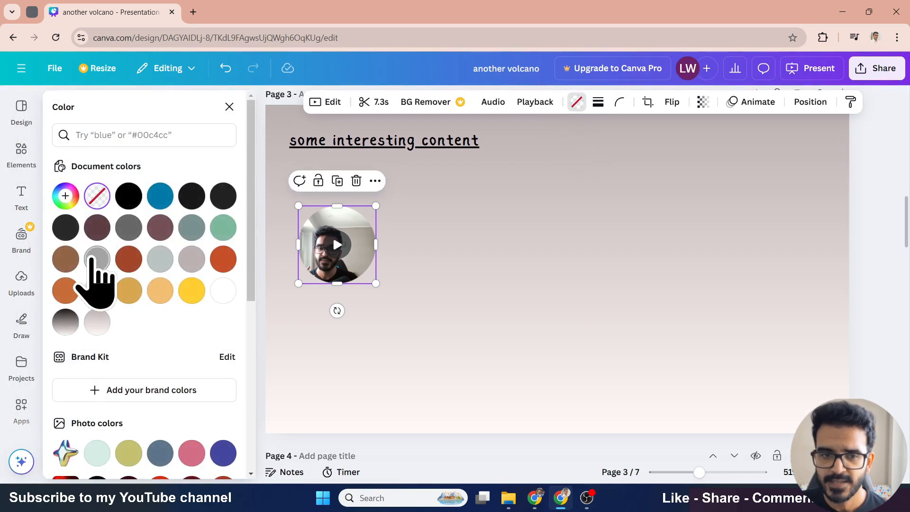
pyautogui.click(131, 199)
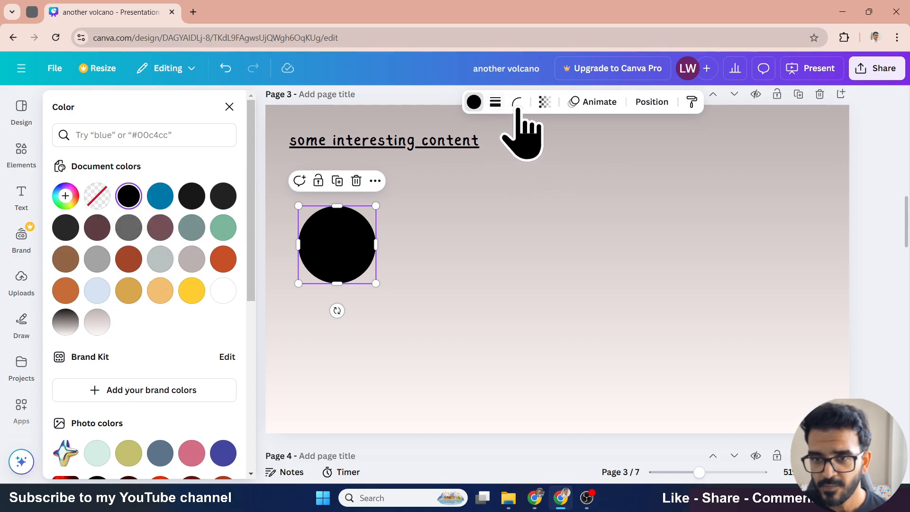
pyautogui.click(474, 103)
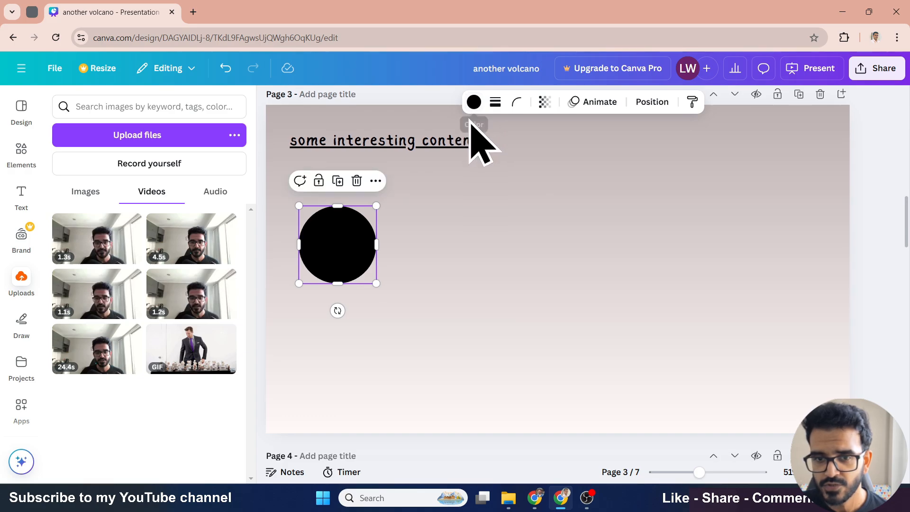
pyautogui.hotkey('ctrl', 'z')
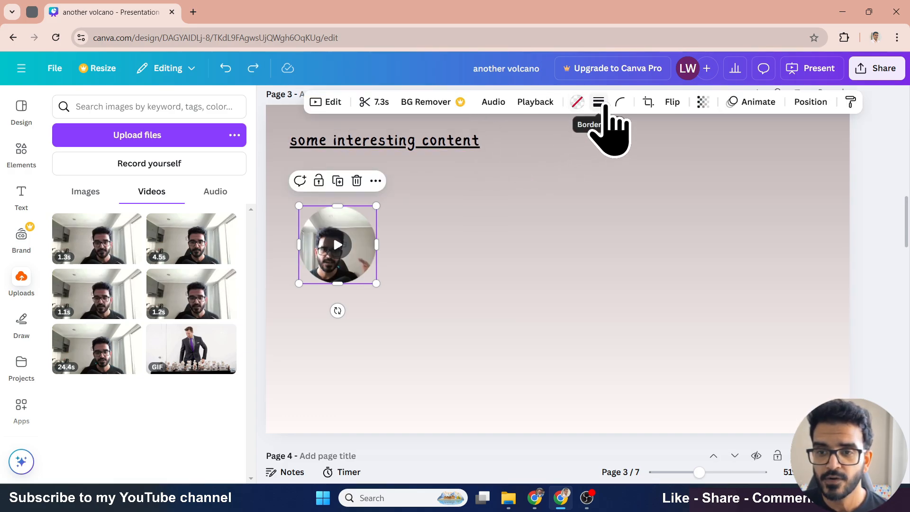
# - Add a solid black border of weight 6 to the video and set its corner rounding to 0
pyautogui.click(599, 104)
pyautogui.click(565, 137)
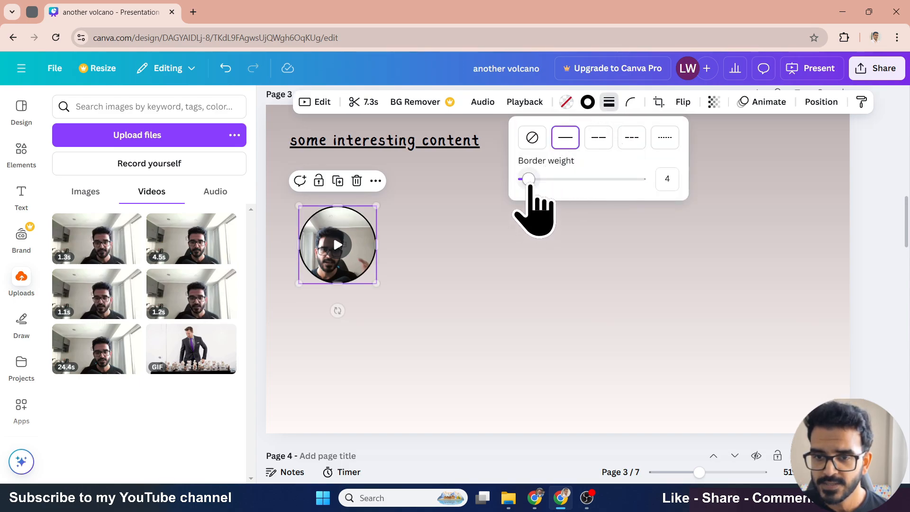
pyautogui.moveTo(524, 179)
pyautogui.mouseDown()
pyautogui.moveTo(544, 179)
pyautogui.moveTo(529, 180)
pyautogui.mouseUp()
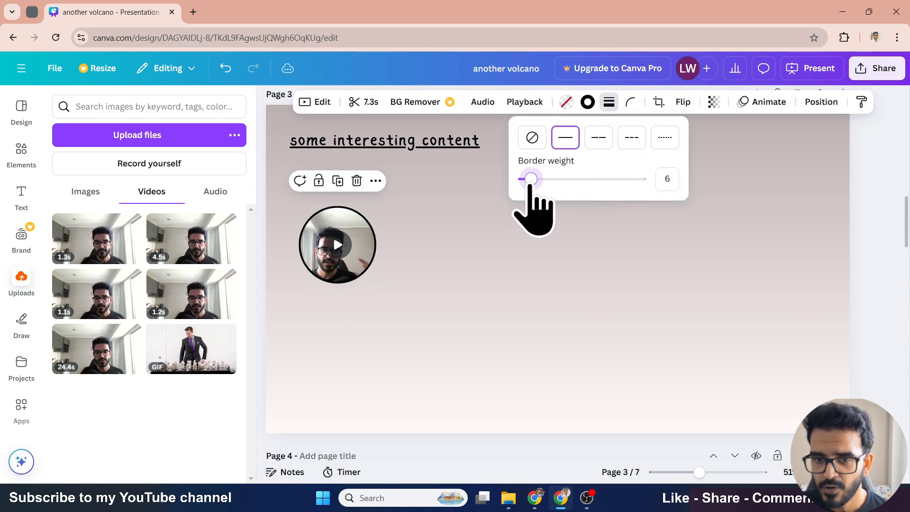
pyautogui.click(630, 105)
pyautogui.moveTo(569, 150); pyautogui.dragTo(516, 154)
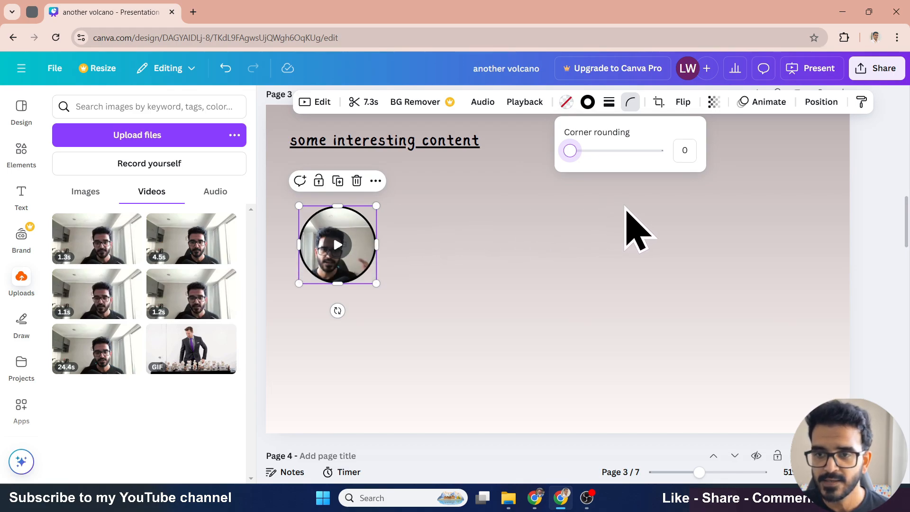
pyautogui.click(658, 101)
pyautogui.moveTo(382, 263); pyautogui.dragTo(467, 314)
pyautogui.moveTo(408, 294); pyautogui.dragTo(380, 272)
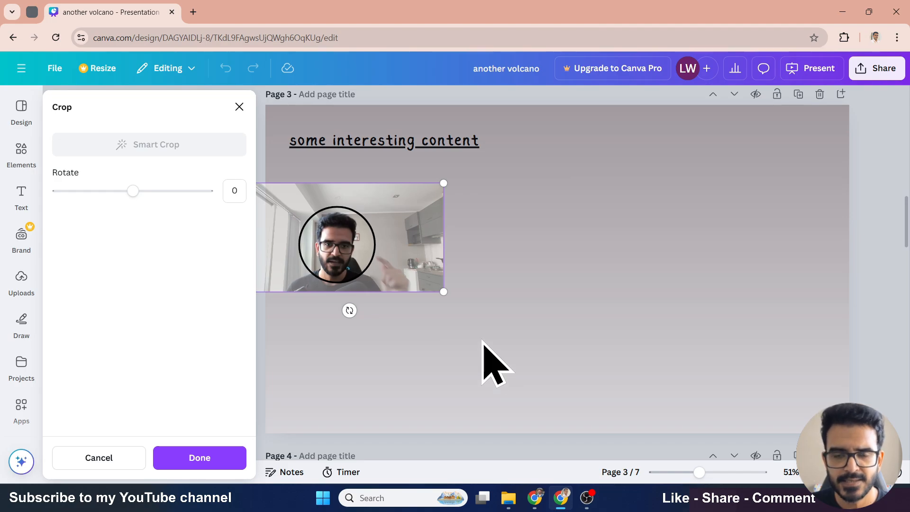
pyautogui.click(217, 458)
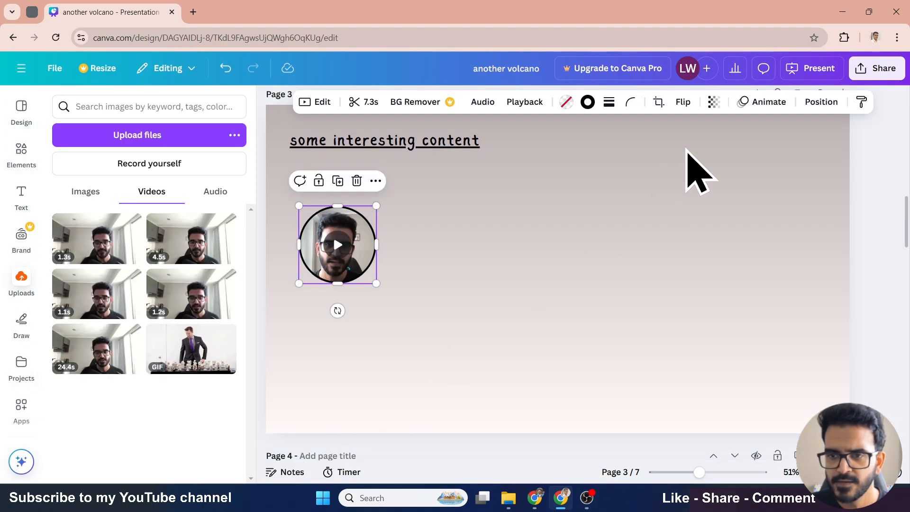
# - Flip the recorded video horizontally and set its transparency to 100
pyautogui.click(682, 103)
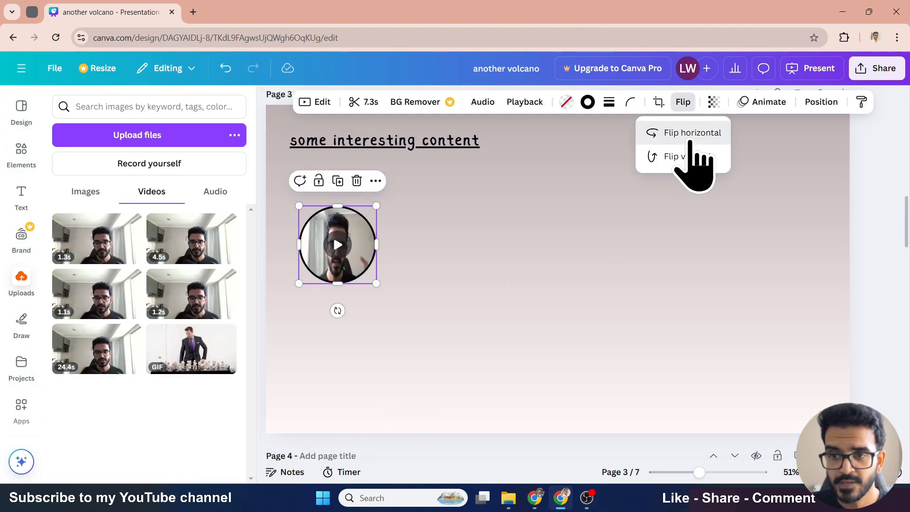
pyautogui.click(683, 135)
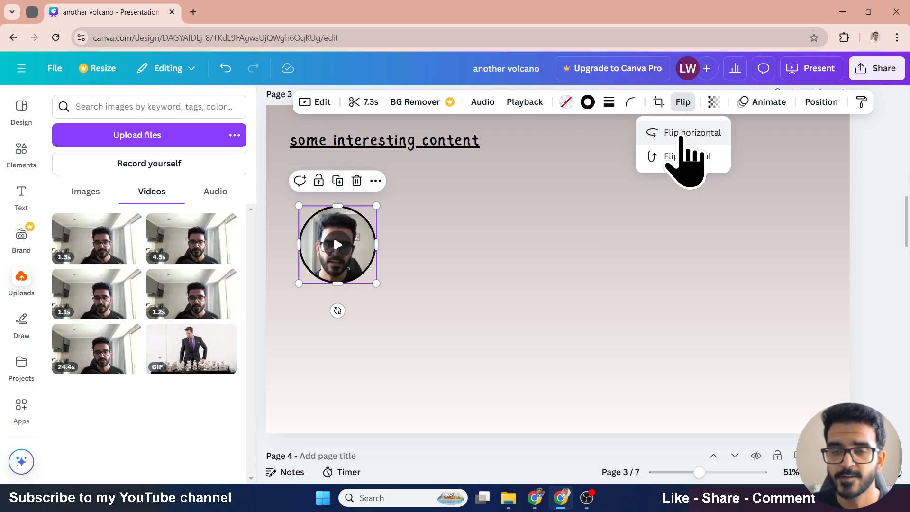
pyautogui.click(713, 101)
pyautogui.click(704, 150)
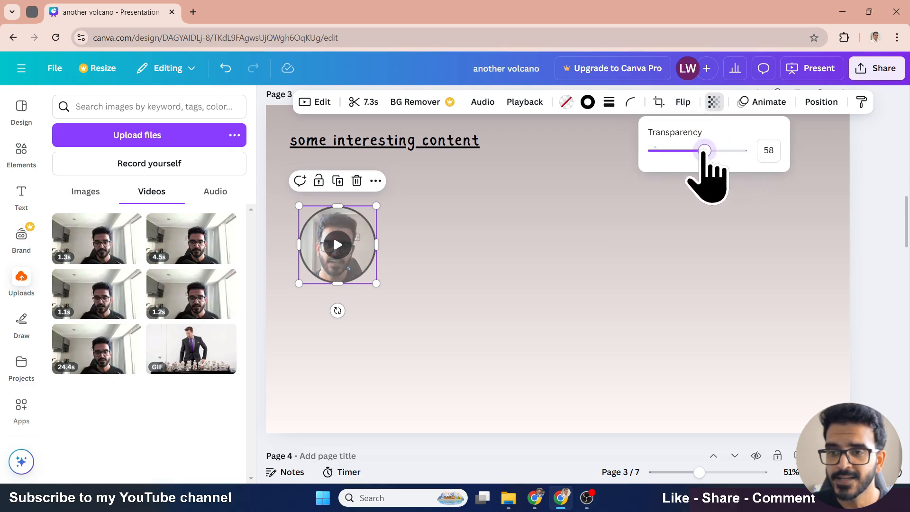
pyautogui.moveTo(704, 150); pyautogui.dragTo(780, 154)
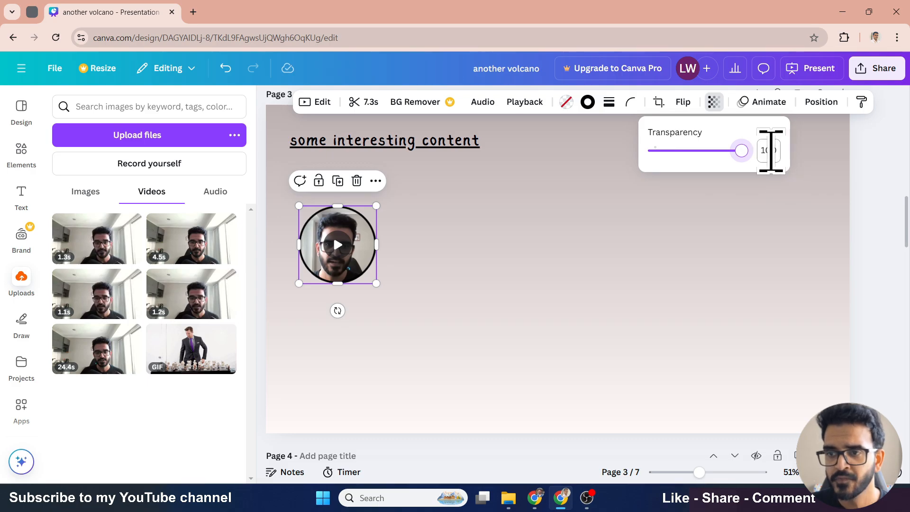
pyautogui.click(827, 103)
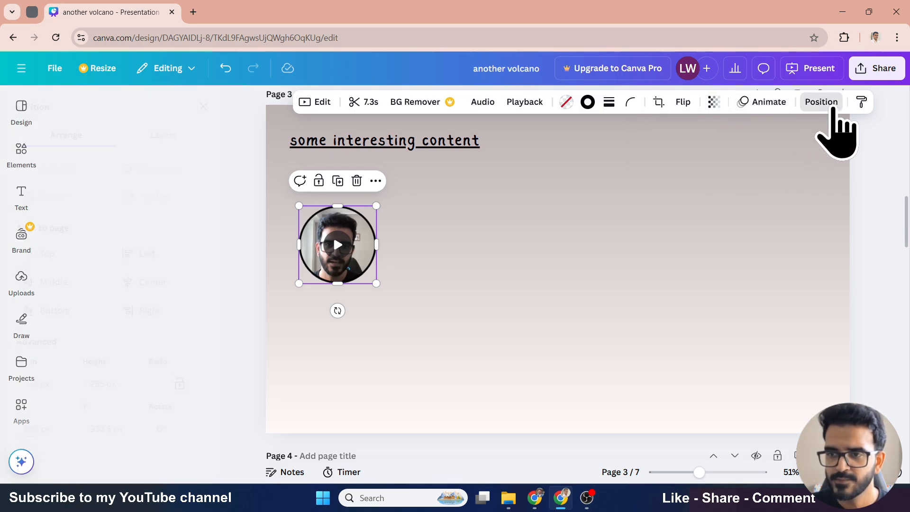
pyautogui.click(237, 106)
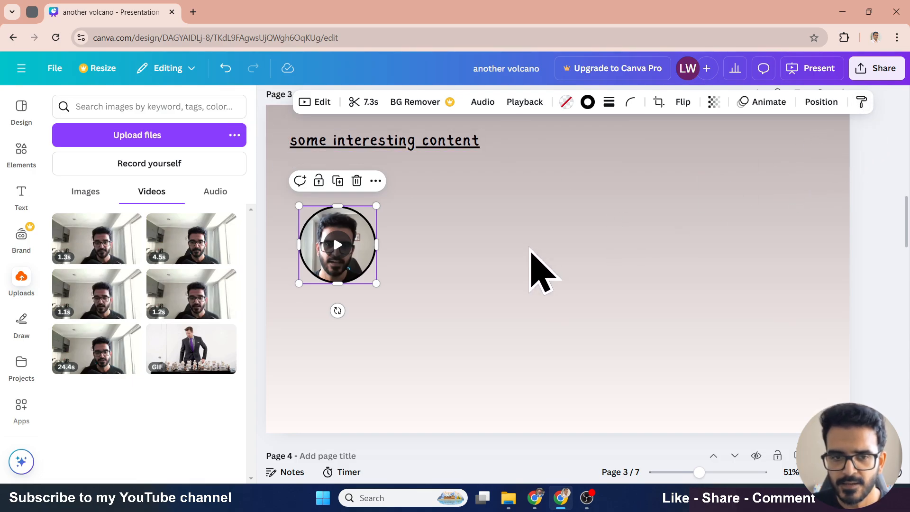
pyautogui.click(530, 250)
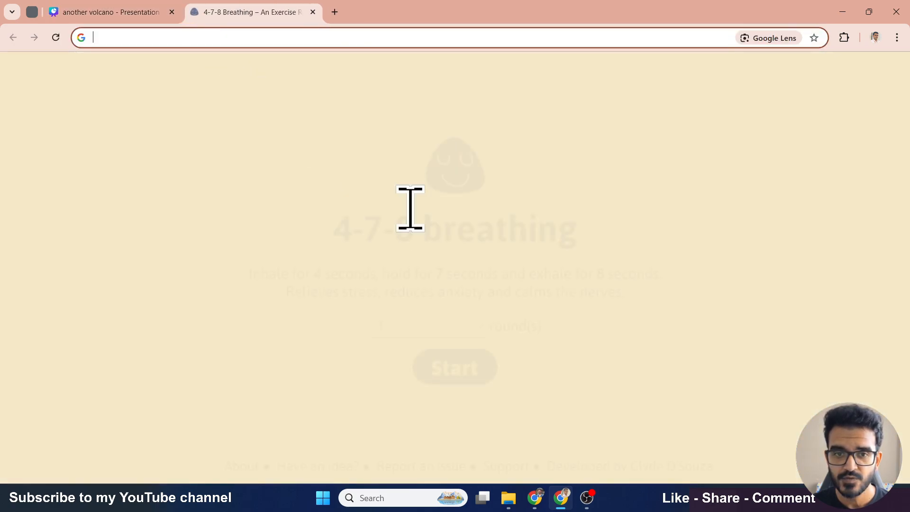
# - Switch to the 4-7-8 Breathing tab and capture a screenshot of the page's main content
pyautogui.click(193, 13)
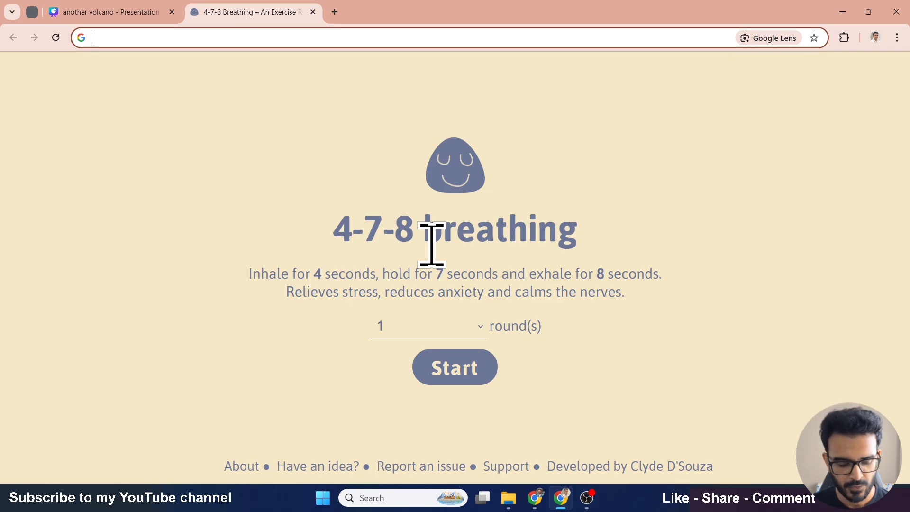
pyautogui.press('super+shift+s')
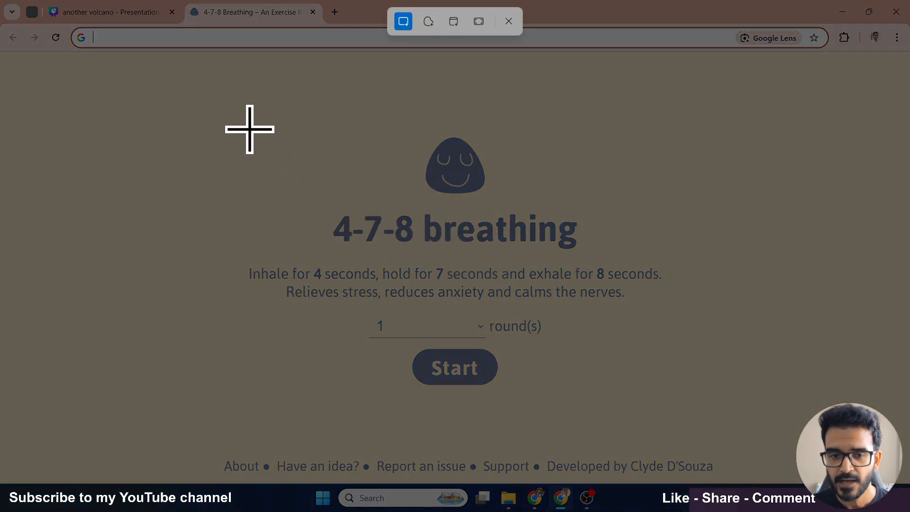
pyautogui.moveTo(230, 107); pyautogui.dragTo(680, 396)
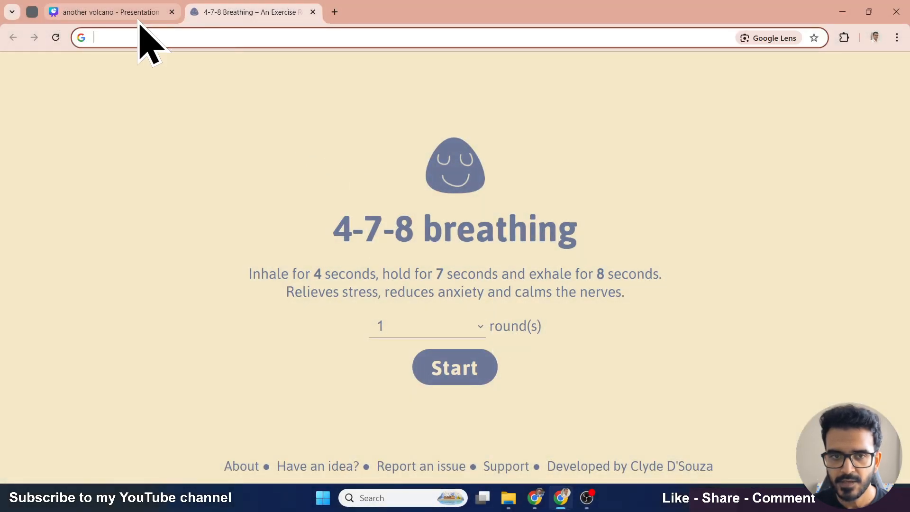
# - Return to the presentation, paste the screenshot onto slide 3 and nudge it into place
pyautogui.click(140, 18)
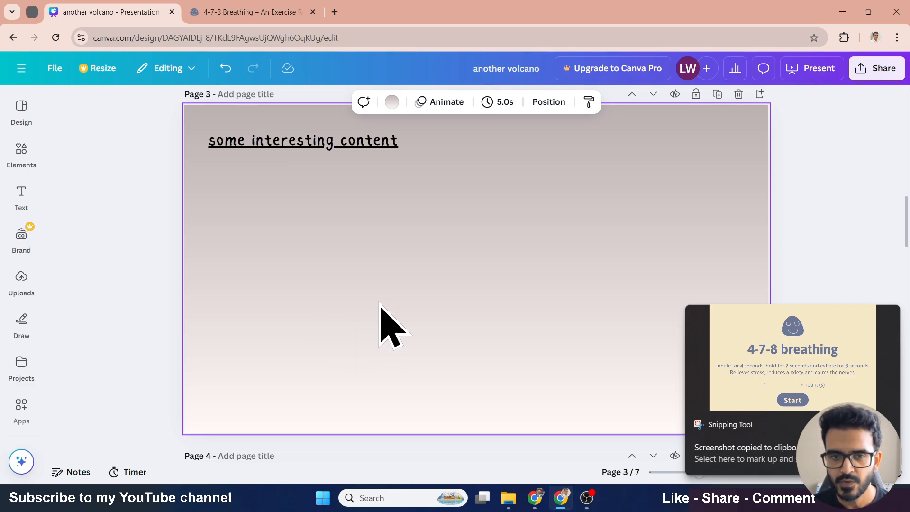
pyautogui.hotkey('ctrl', 'v')
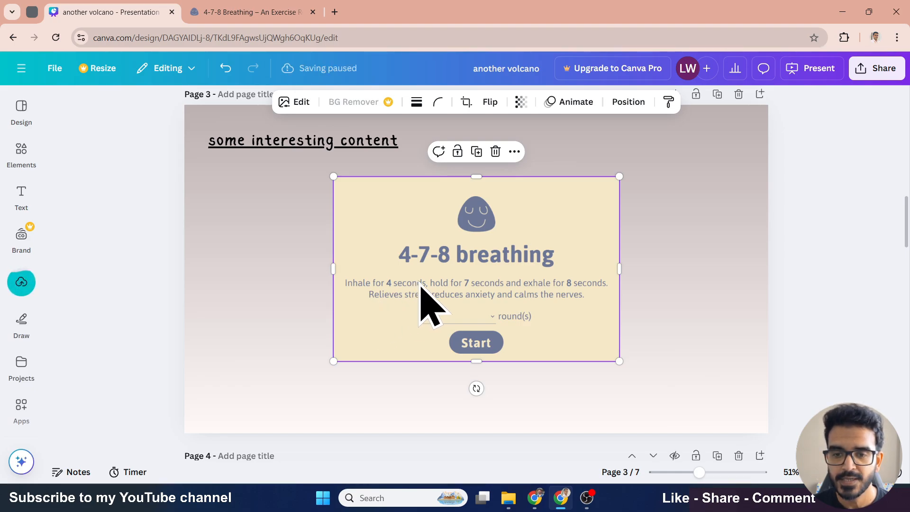
pyautogui.moveTo(421, 286); pyautogui.dragTo(407, 255)
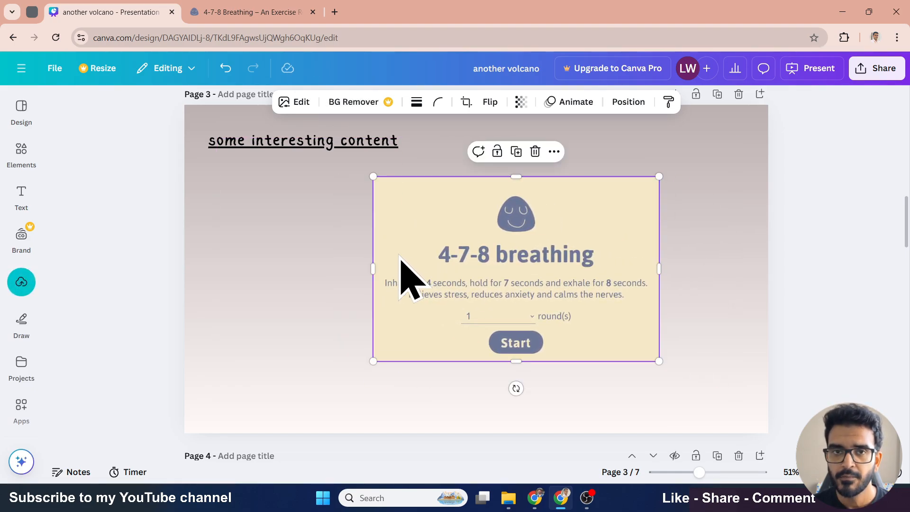
pyautogui.click(26, 284)
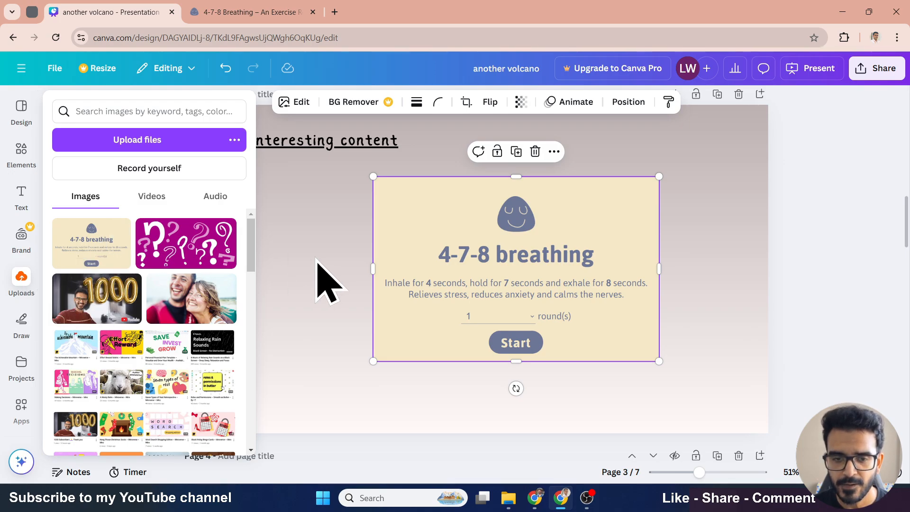
pyautogui.moveTo(559, 295); pyautogui.dragTo(527, 294)
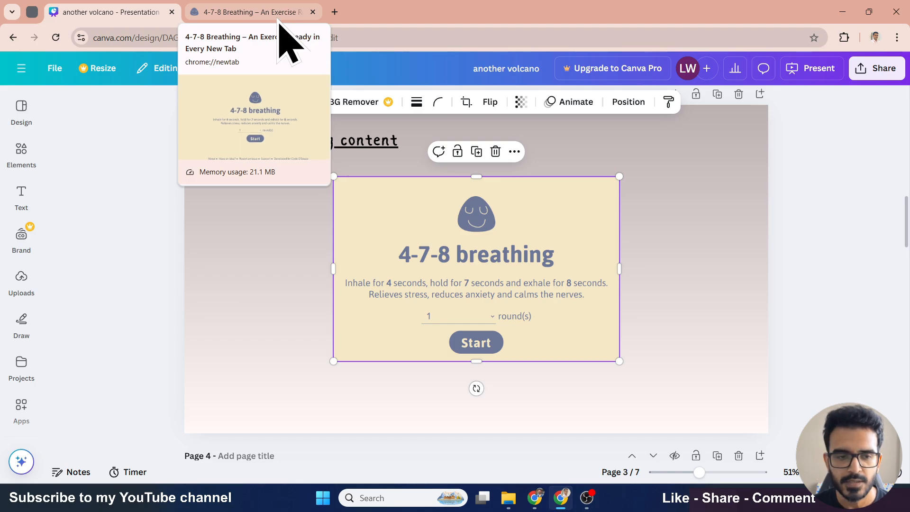
pyautogui.click(262, 219)
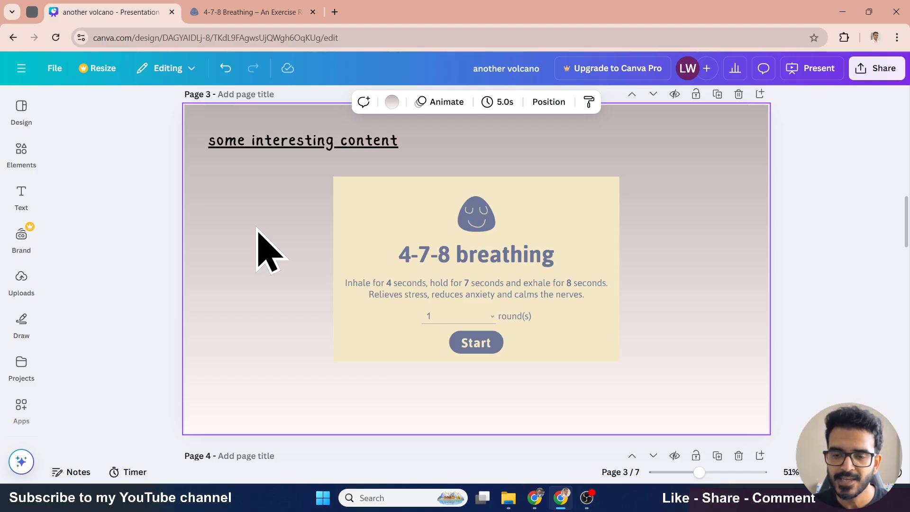
# - Enlarge and reposition the pasted screenshot, then delete it from the slide
pyautogui.moveTo(469, 278)
pyautogui.mouseDown()
pyautogui.moveTo(490, 281)
pyautogui.moveTo(482, 284)
pyautogui.mouseUp()
pyautogui.moveTo(632, 366); pyautogui.dragTo(676, 397)
pyautogui.moveTo(578, 359); pyautogui.dragTo(440, 338)
pyautogui.moveTo(539, 376); pyautogui.dragTo(521, 364)
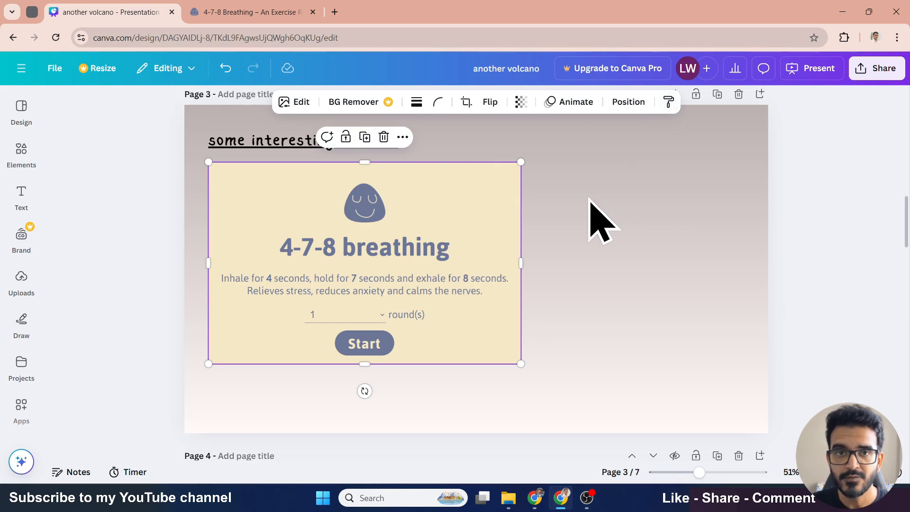
pyautogui.press('Delete')
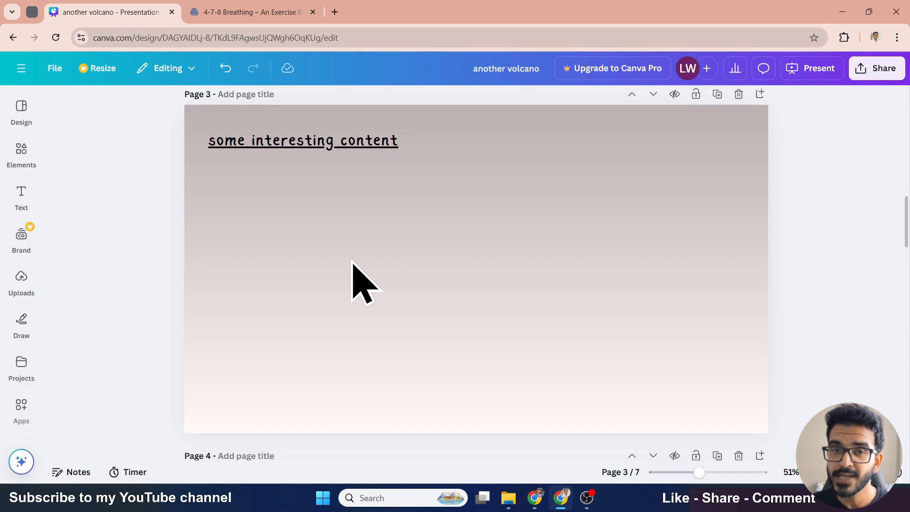
pyautogui.click(31, 166)
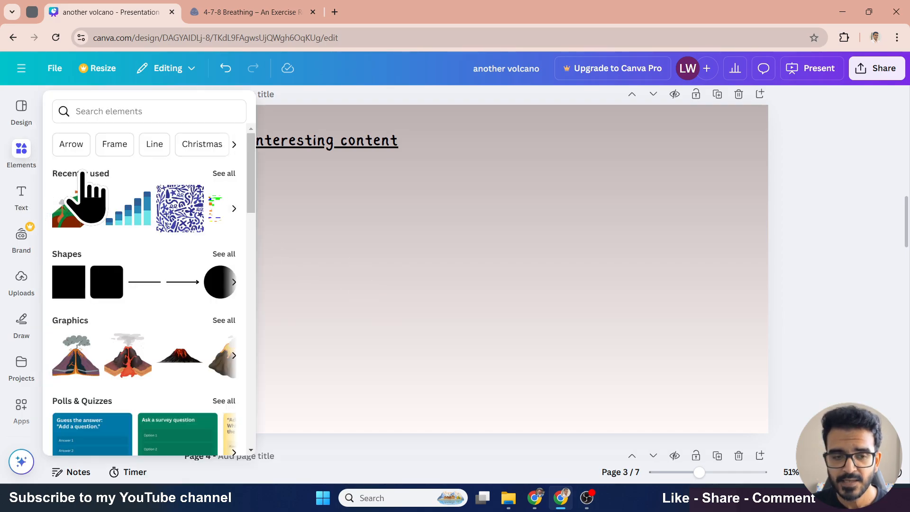
pyautogui.click(26, 289)
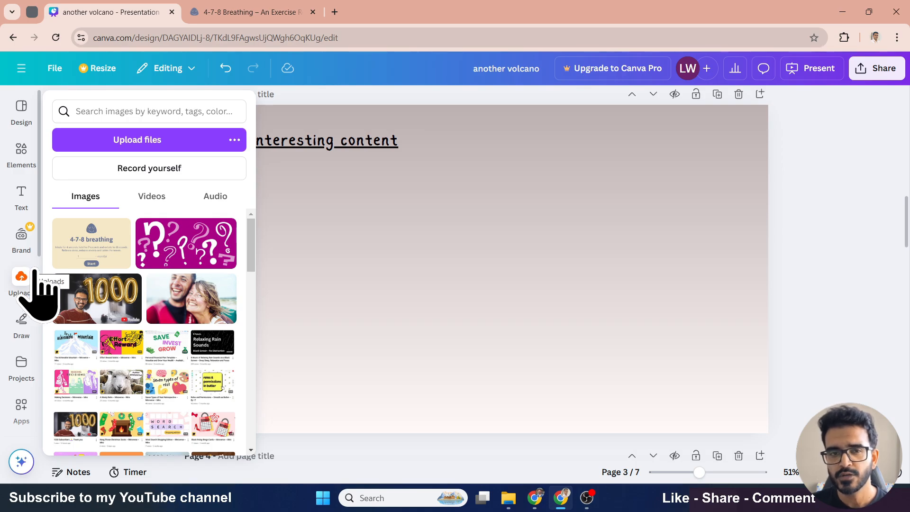
pyautogui.click(29, 239)
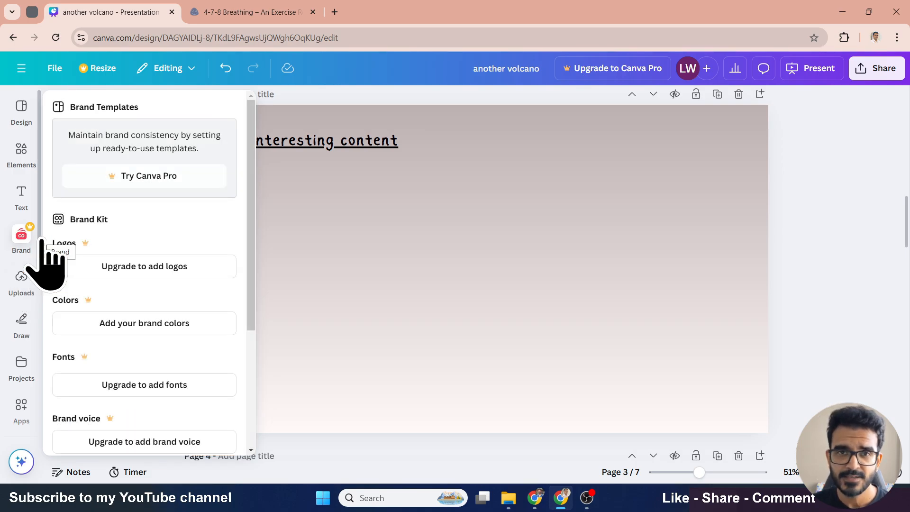
# - Add a text box to slide 3 and replace its text with fdfewfwefewf
pyautogui.click(21, 192)
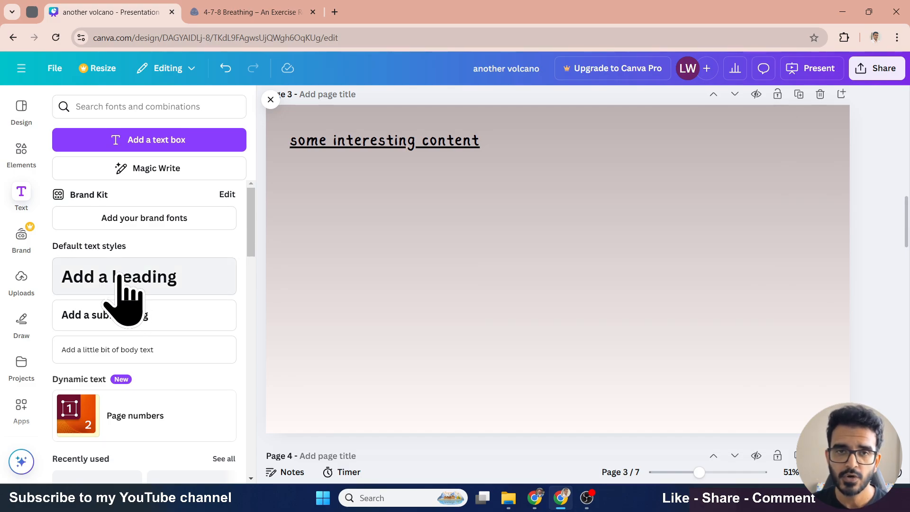
pyautogui.click(168, 150)
pyautogui.moveTo(520, 265); pyautogui.dragTo(367, 196)
pyautogui.click(417, 251)
pyautogui.write('dd paragraph text')
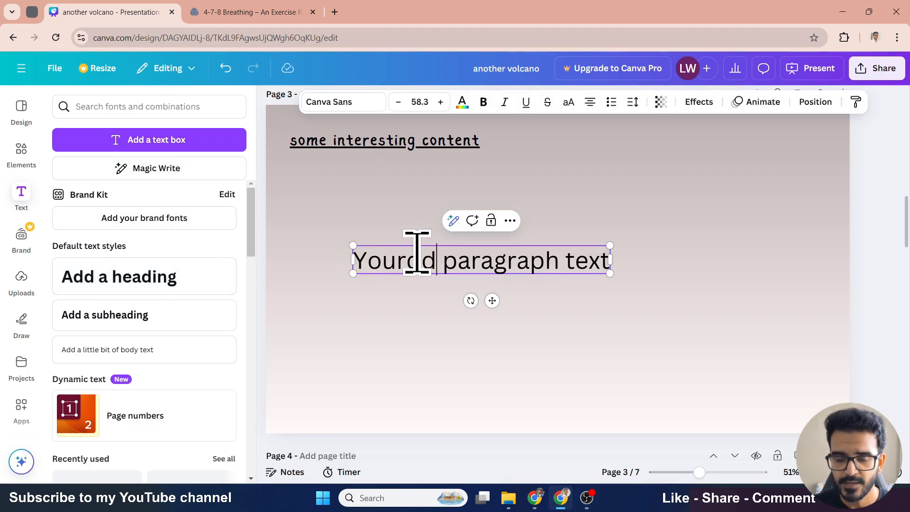
pyautogui.hotkey('ctrl', 'a')
pyautogui.write('fdfewfwefewf')
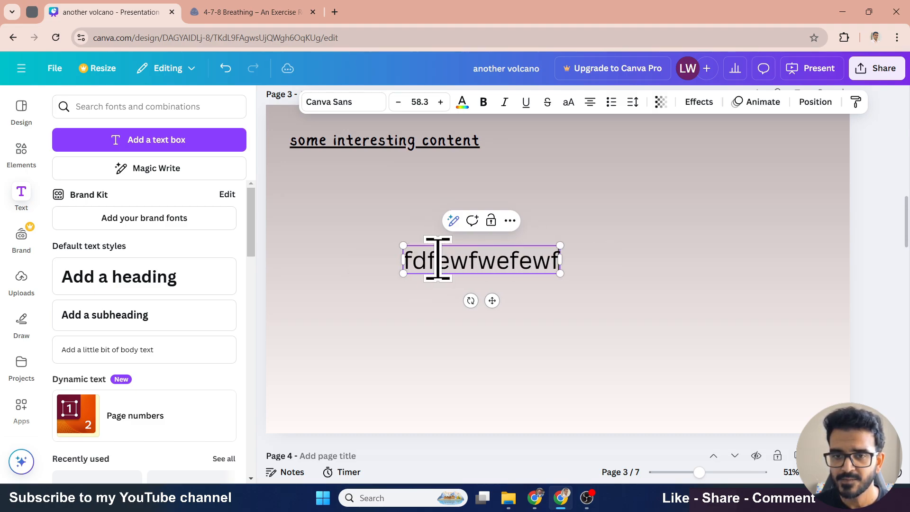
# - Add the Global Solutions font combination from the text styles to the slide
pyautogui.hotkey('ctrl', 'a')
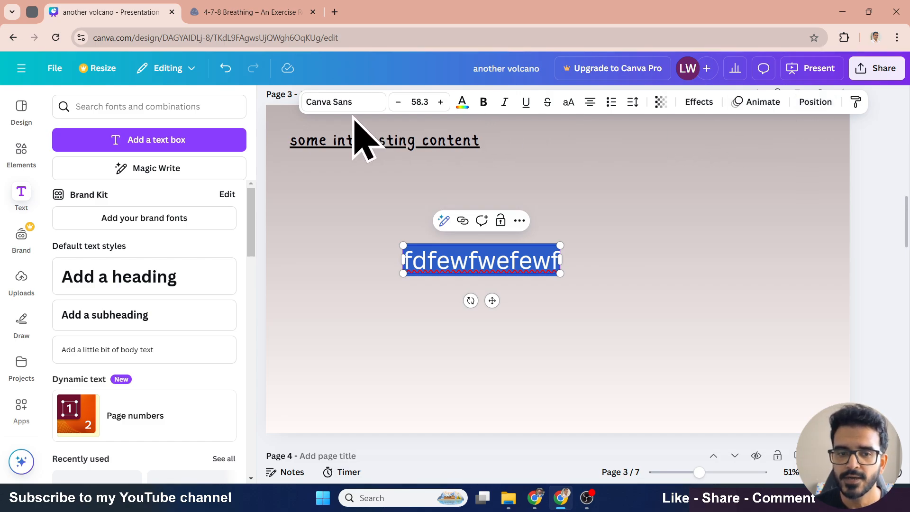
pyautogui.scroll(-5, 201, 248)
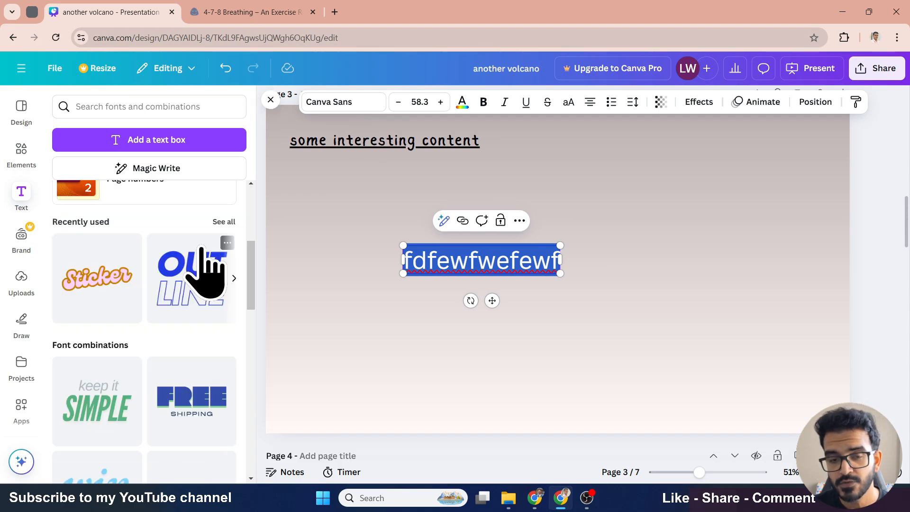
pyautogui.scroll(-1, 203, 273)
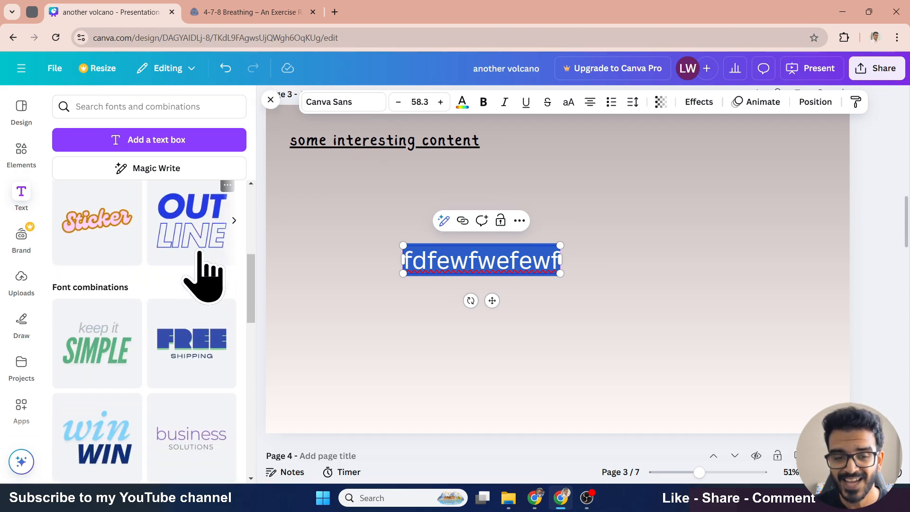
pyautogui.scroll(-2, 201, 279)
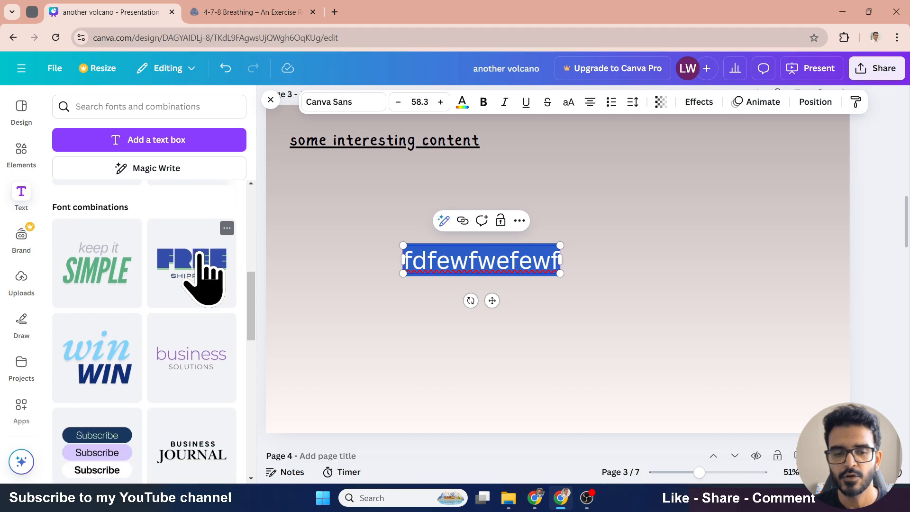
pyautogui.scroll(-3, 194, 284)
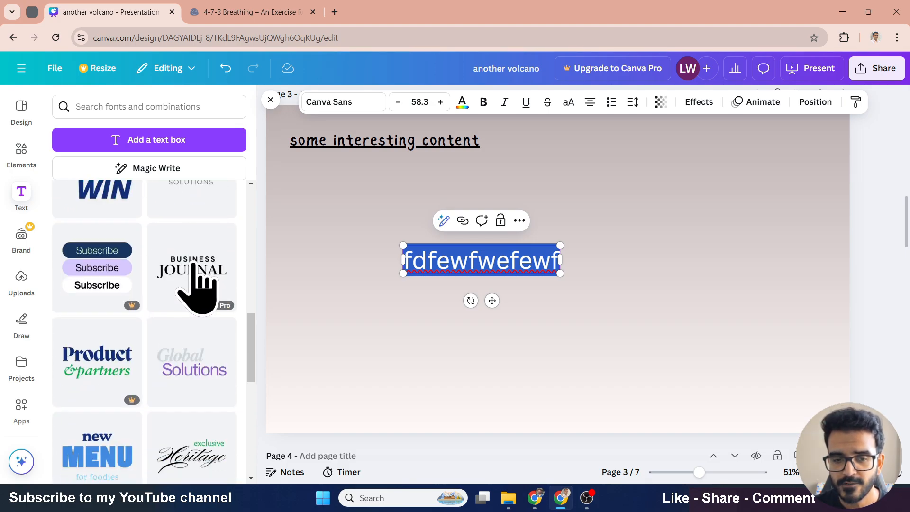
pyautogui.scroll(-1, 197, 289)
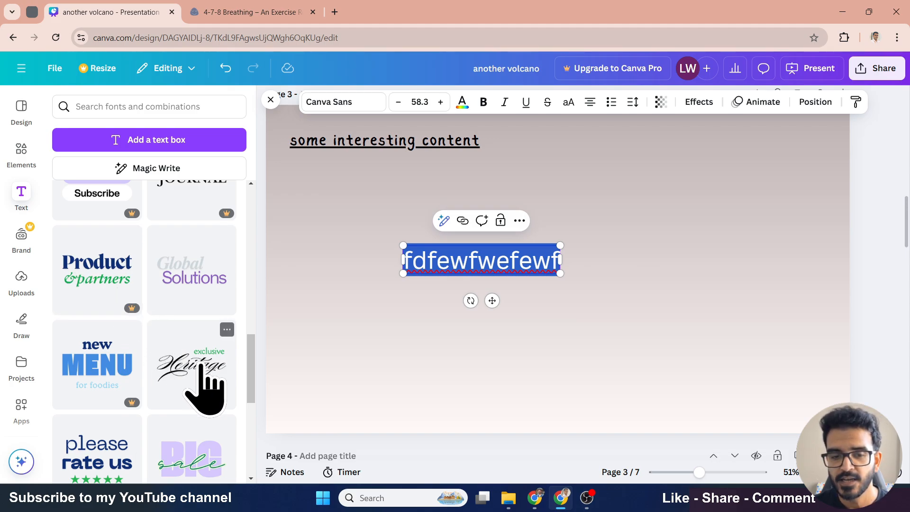
pyautogui.click(173, 303)
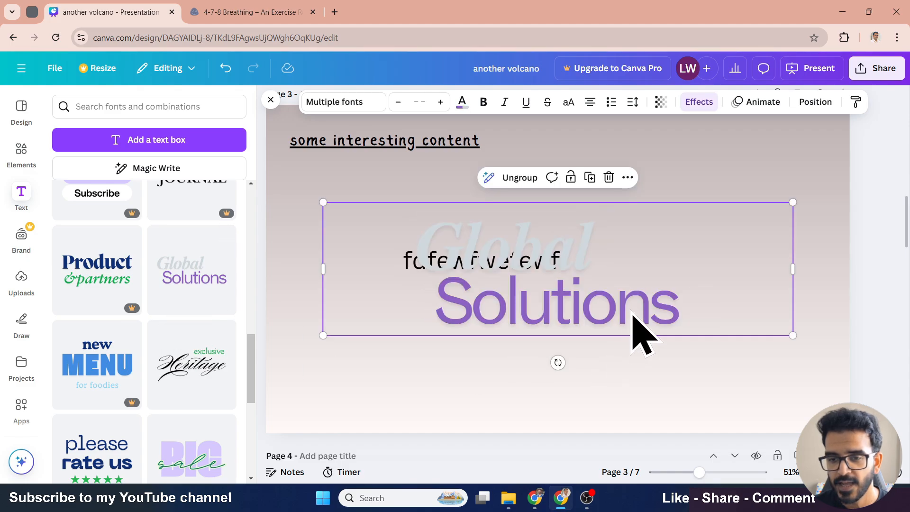
# - Shrink the Global Solutions text group and move it to the slide's upper right area
pyautogui.moveTo(583, 307); pyautogui.dragTo(558, 318)
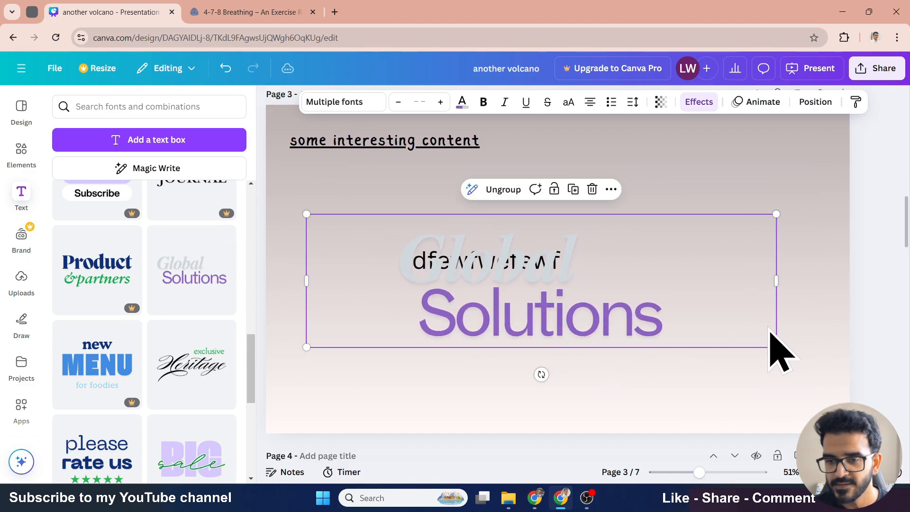
pyautogui.moveTo(777, 344); pyautogui.dragTo(483, 265)
pyautogui.moveTo(372, 258); pyautogui.dragTo(623, 204)
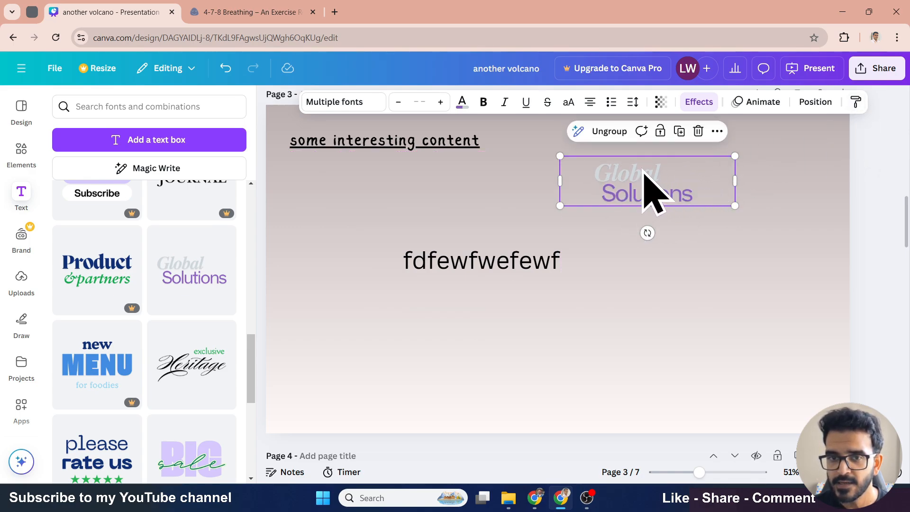
# - Add the exclusive Heritage font combination from the text styles to slide 3
pyautogui.doubleClick(666, 171)
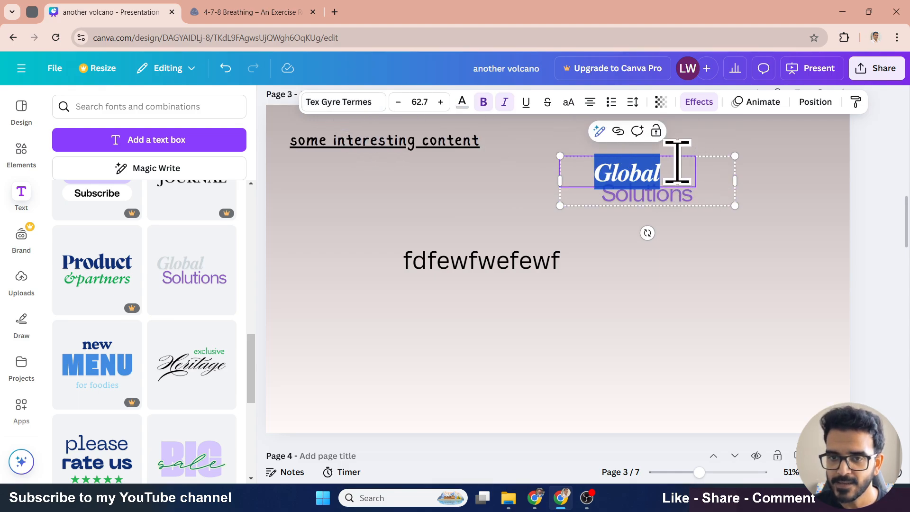
pyautogui.click(670, 249)
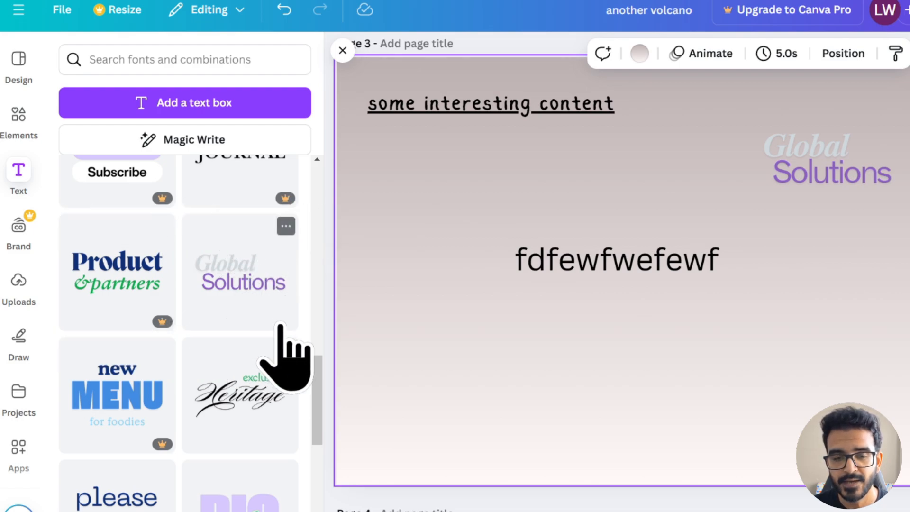
pyautogui.scroll(-2, 280, 327)
pyautogui.click(232, 335)
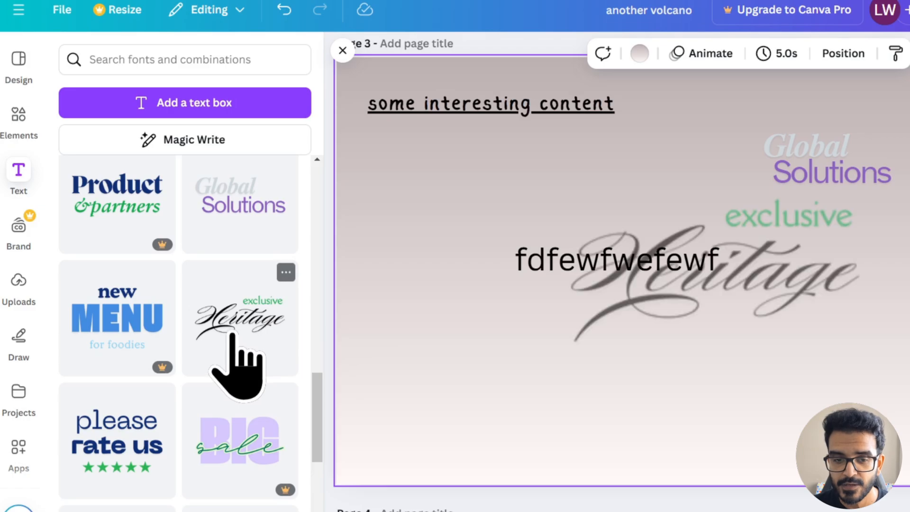
pyautogui.scroll(-6, 232, 341)
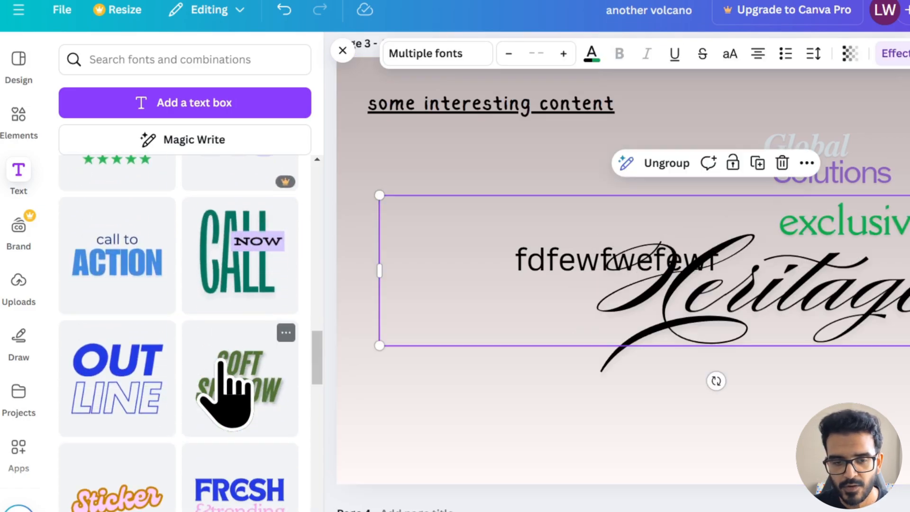
pyautogui.scroll(-3, 146, 406)
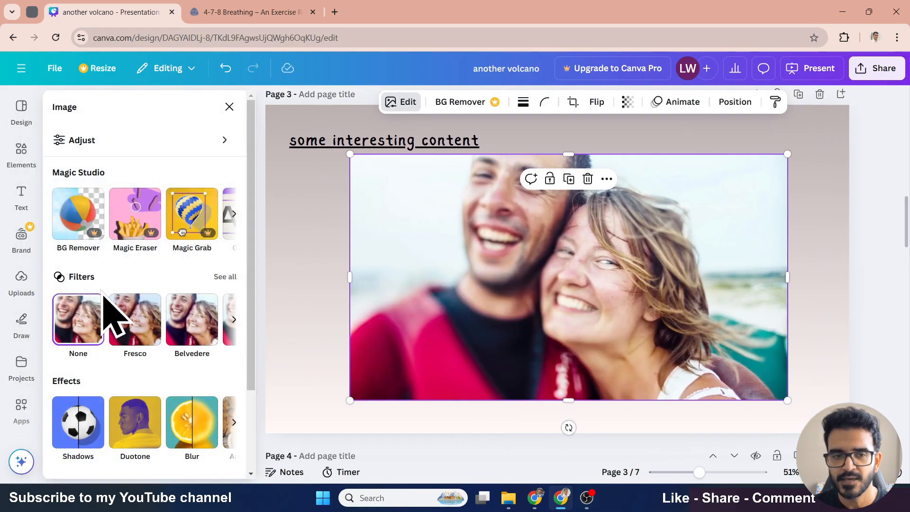
# - Set the photo's brightness to 1 and contrast to 4, then reset all image adjustments
pyautogui.scroll(-2, 213, 271)
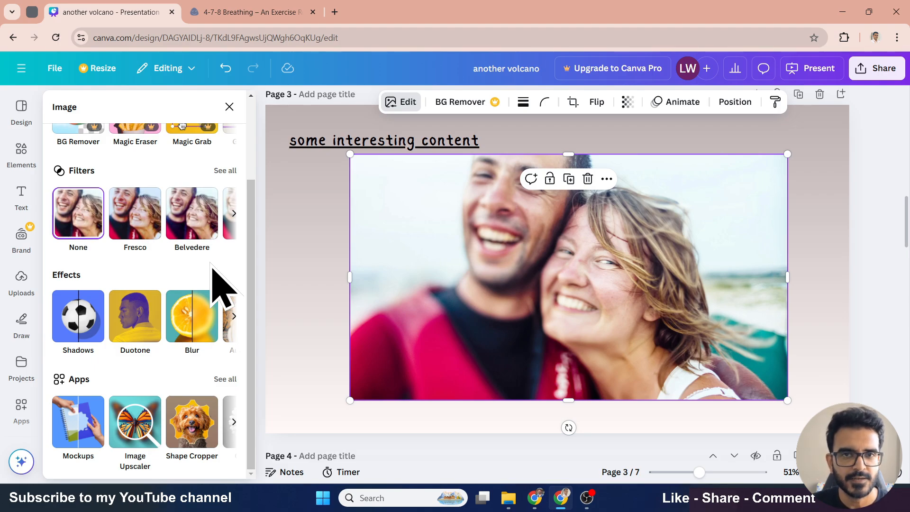
pyautogui.scroll(3, 212, 271)
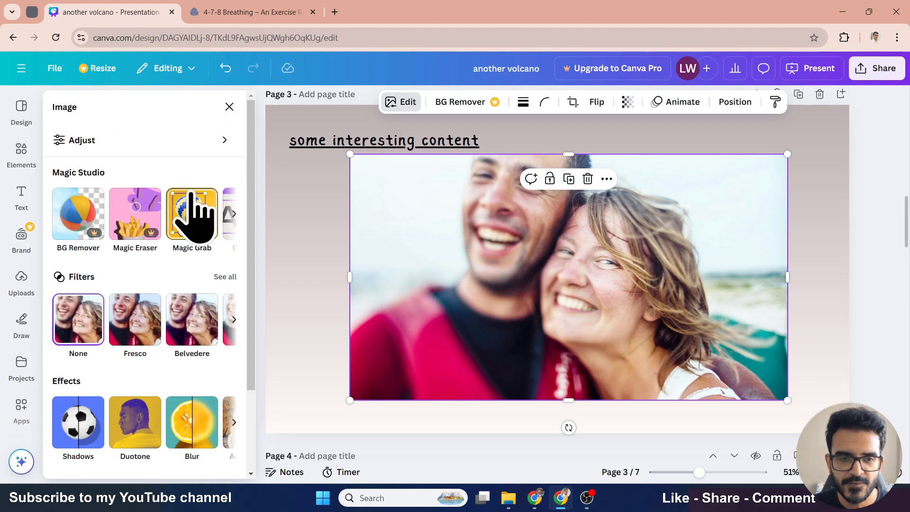
pyautogui.click(208, 137)
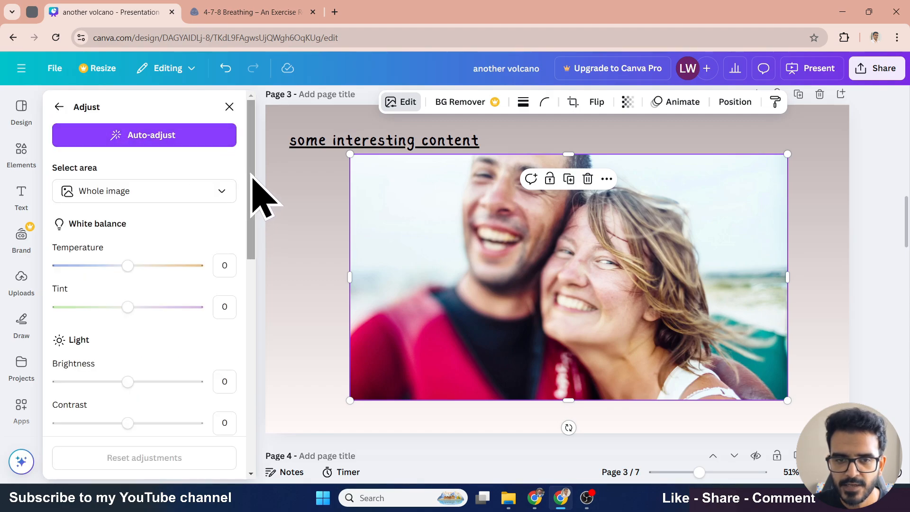
pyautogui.scroll(-2, 254, 209)
pyautogui.moveTo(249, 199); pyautogui.dragTo(235, 232)
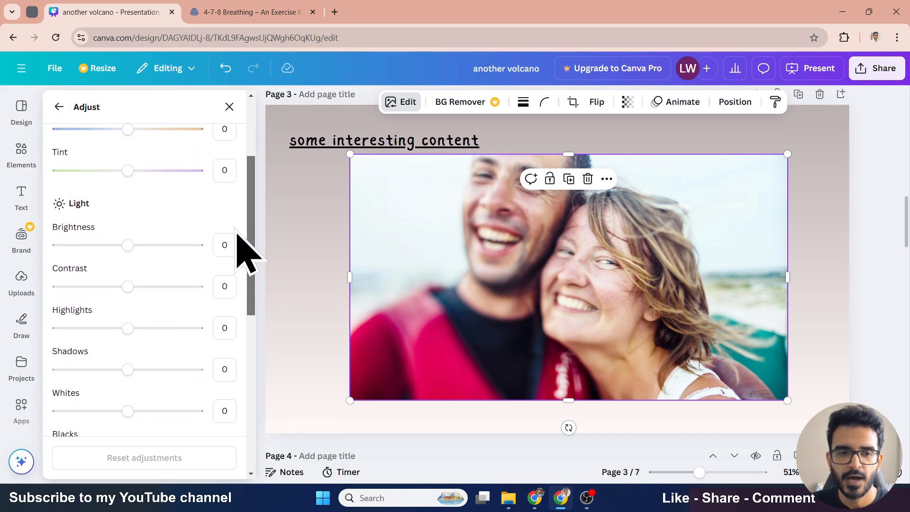
pyautogui.moveTo(128, 248)
pyautogui.mouseDown()
pyautogui.moveTo(187, 248)
pyautogui.moveTo(128, 248)
pyautogui.mouseUp()
pyautogui.moveTo(127, 289)
pyautogui.mouseDown()
pyautogui.moveTo(82, 290)
pyautogui.moveTo(67, 301)
pyautogui.moveTo(138, 315)
pyautogui.moveTo(132, 274)
pyautogui.mouseUp()
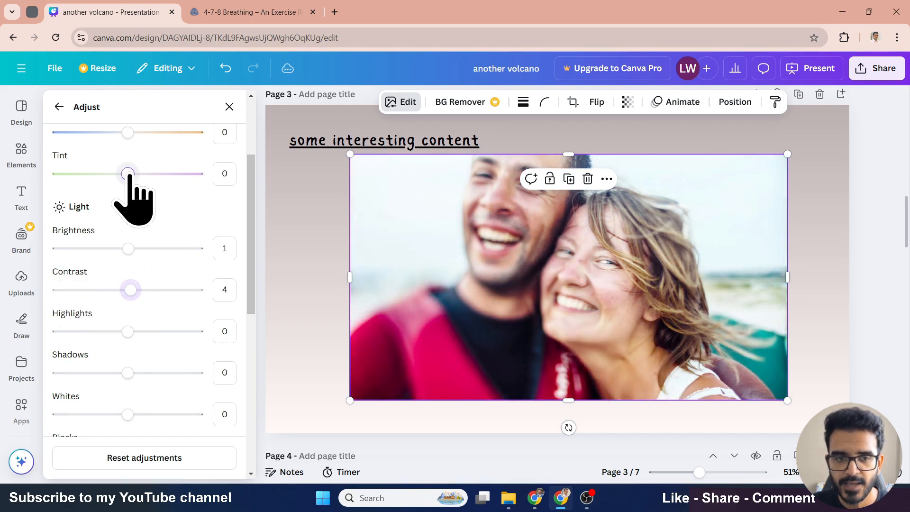
pyautogui.moveTo(128, 173)
pyautogui.mouseDown()
pyautogui.moveTo(184, 174)
pyautogui.moveTo(128, 173)
pyautogui.mouseUp()
pyautogui.scroll(3, 209, 246)
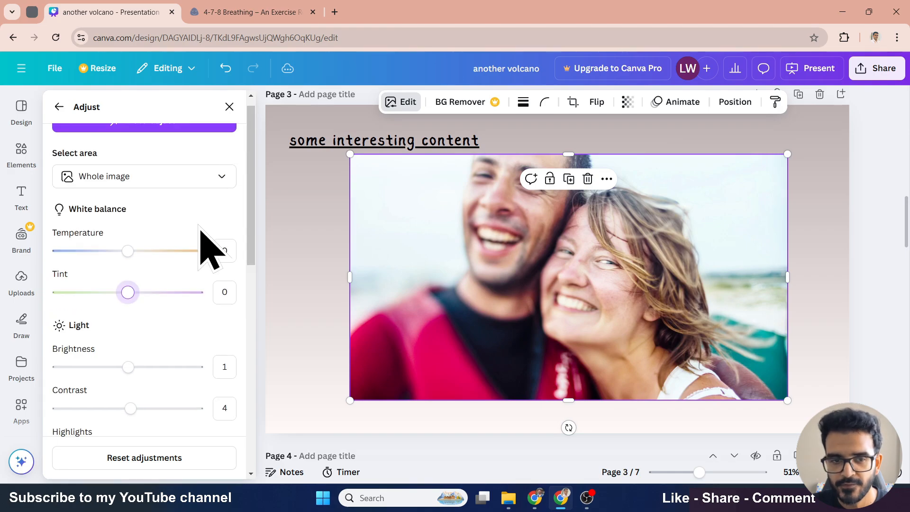
pyautogui.scroll(-1, 250, 211)
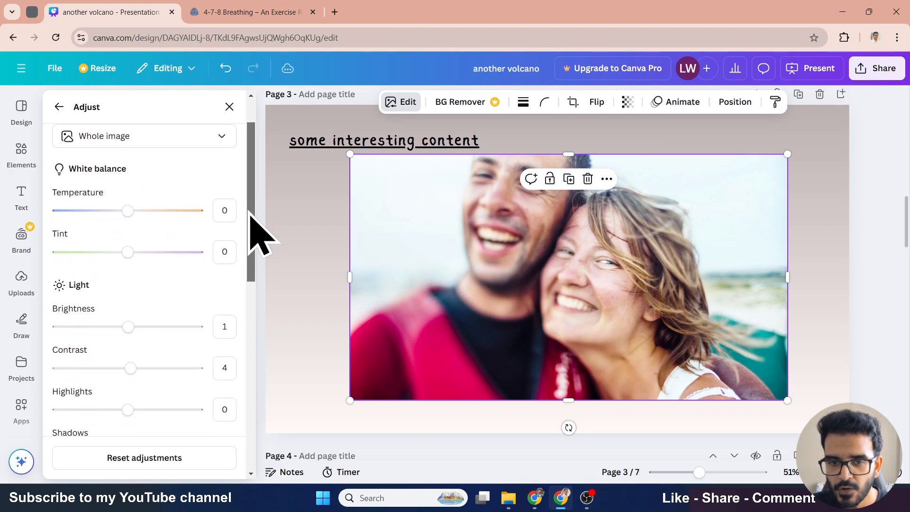
pyautogui.moveTo(249, 214); pyautogui.dragTo(248, 274)
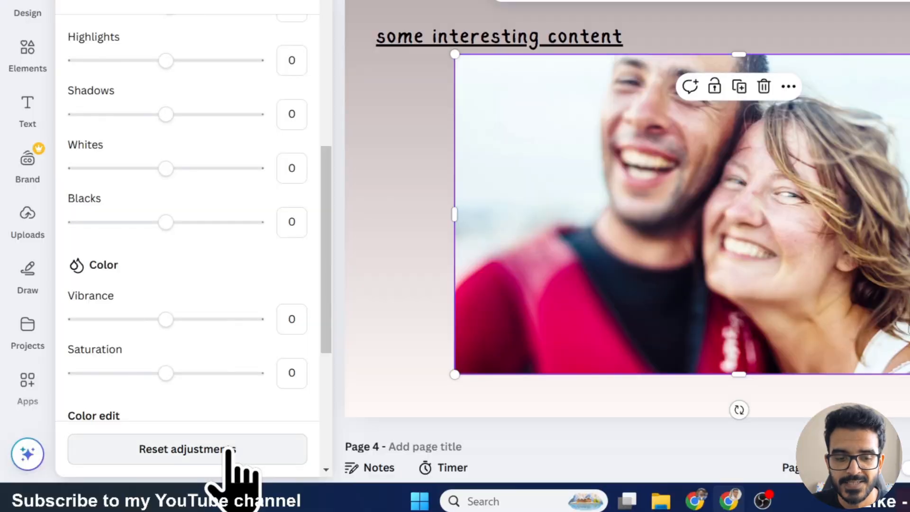
pyautogui.click(228, 449)
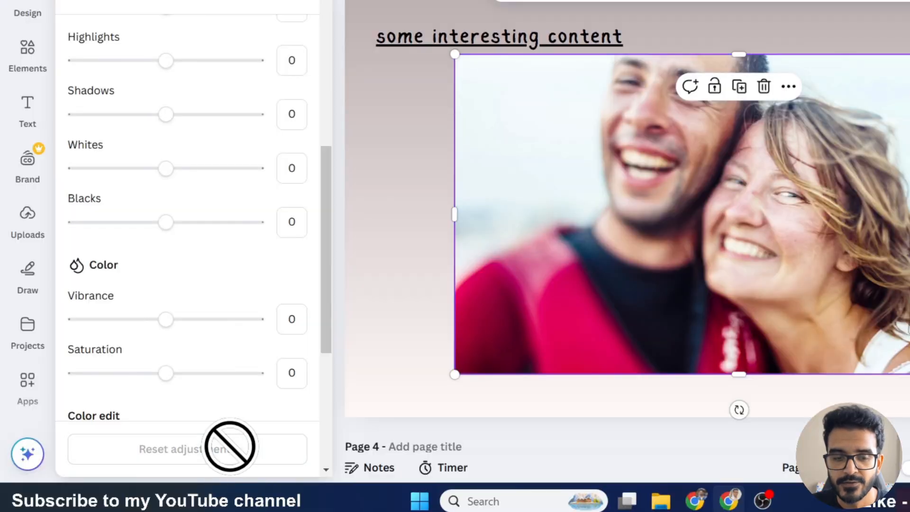
# - Try the Rustiq filter on the photo with reduced intensity, then set the filter back to None
pyautogui.scroll(3, 237, 413)
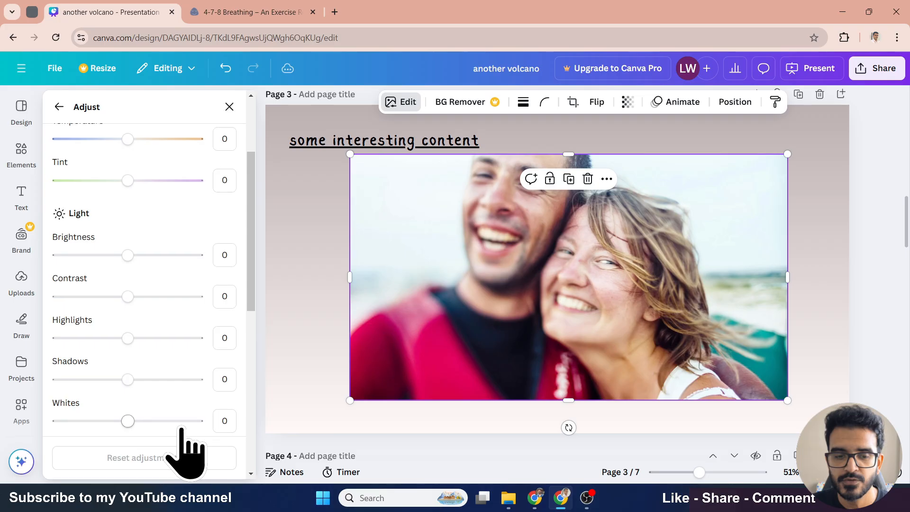
pyautogui.scroll(3, 182, 428)
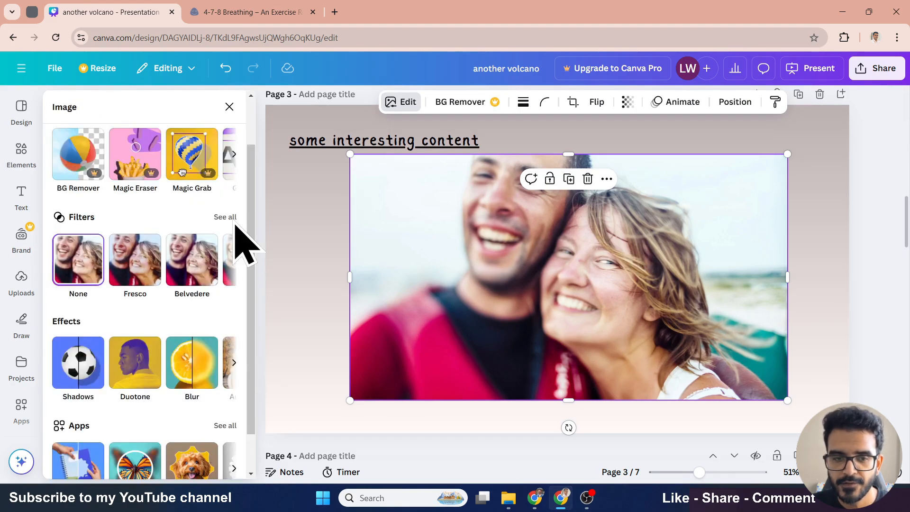
pyautogui.click(227, 216)
pyautogui.scroll(-3, 220, 303)
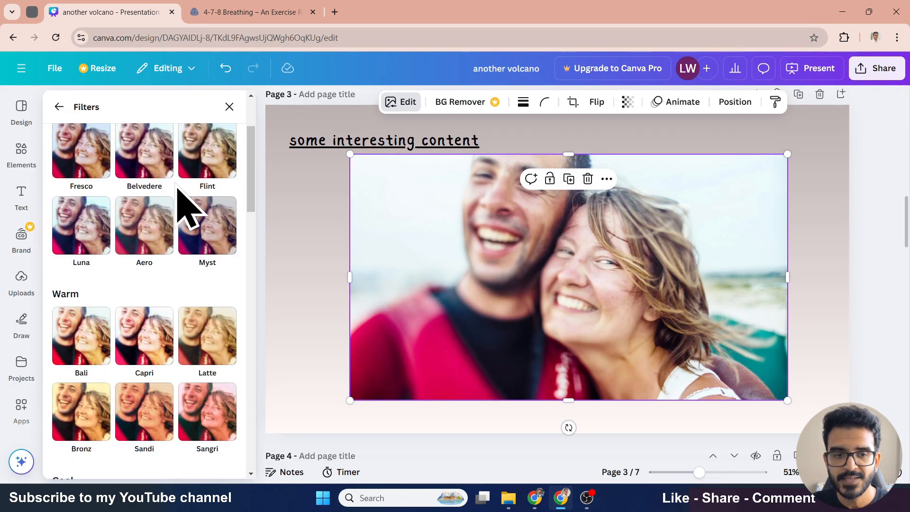
pyautogui.scroll(-4, 173, 237)
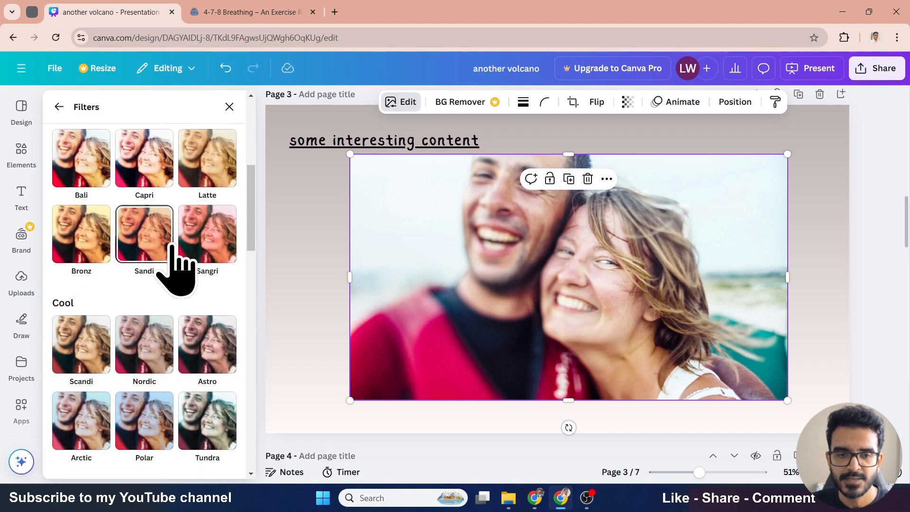
pyautogui.scroll(-3, 176, 256)
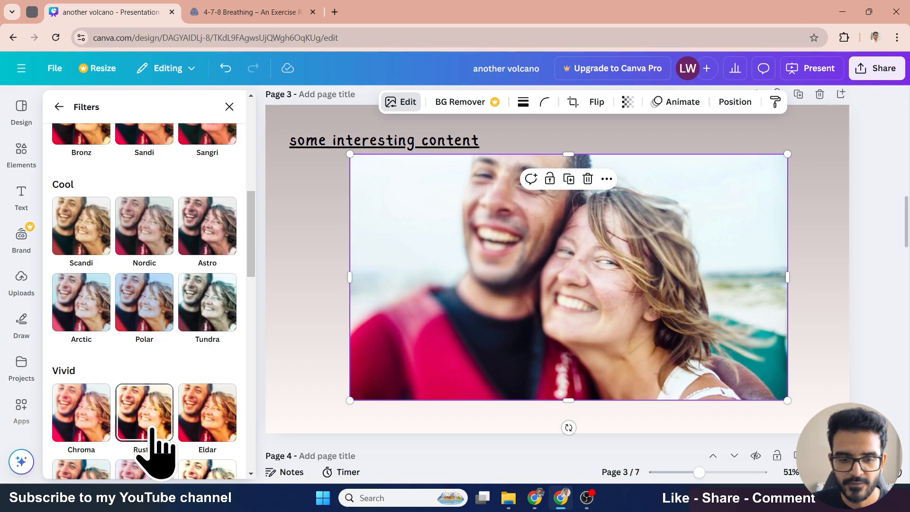
pyautogui.click(150, 423)
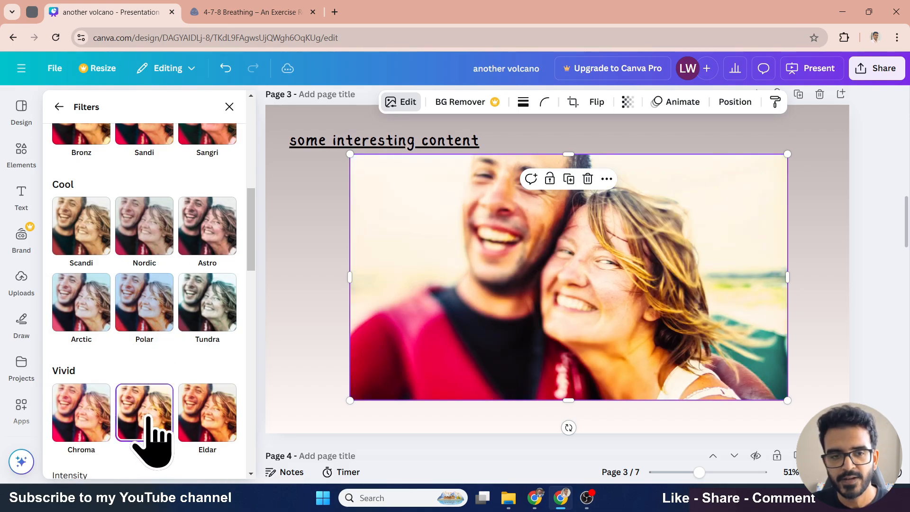
pyautogui.scroll(-5, 227, 284)
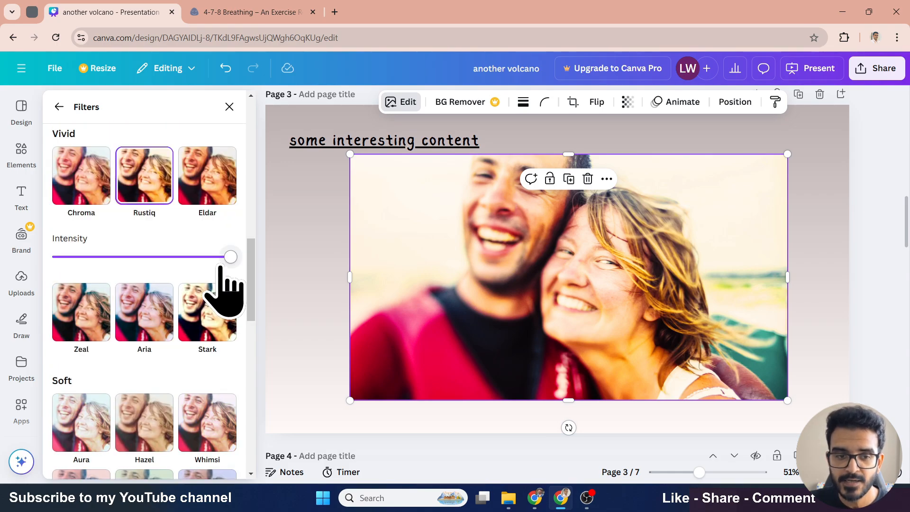
pyautogui.moveTo(220, 266); pyautogui.dragTo(239, 250)
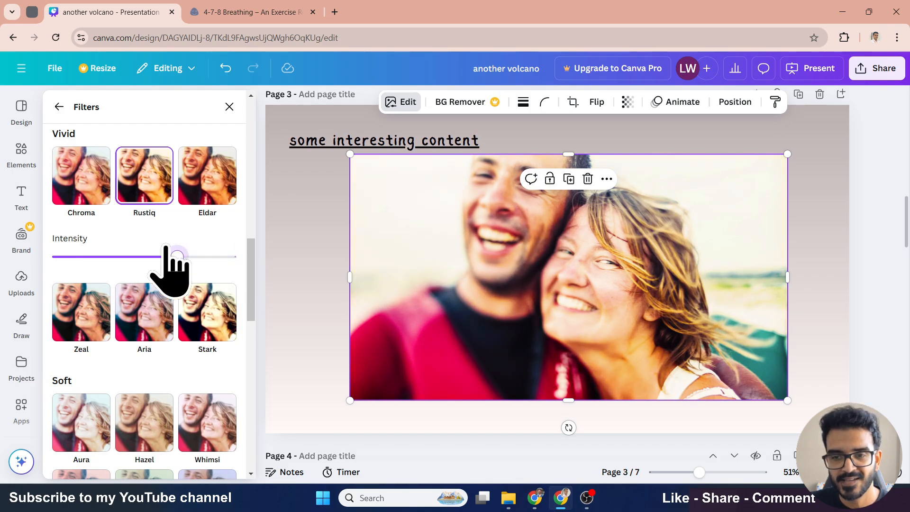
pyautogui.scroll(10, 157, 289)
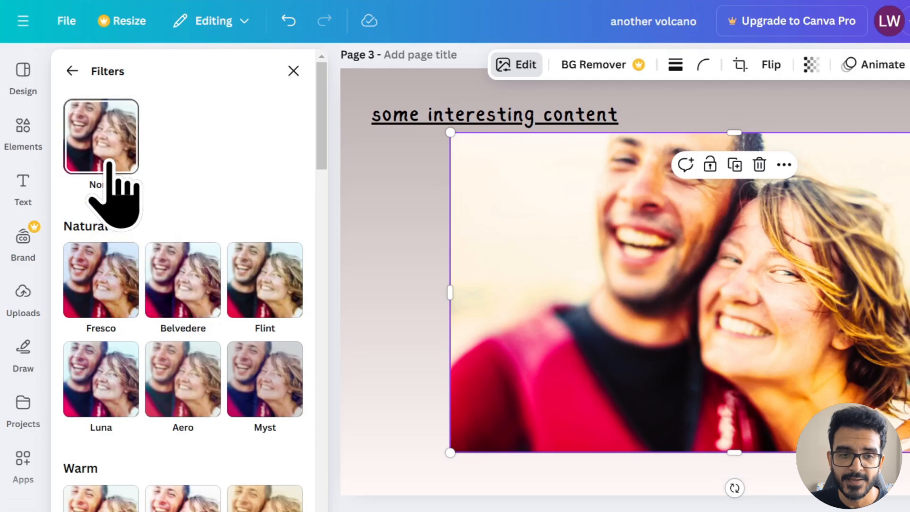
pyautogui.click(81, 171)
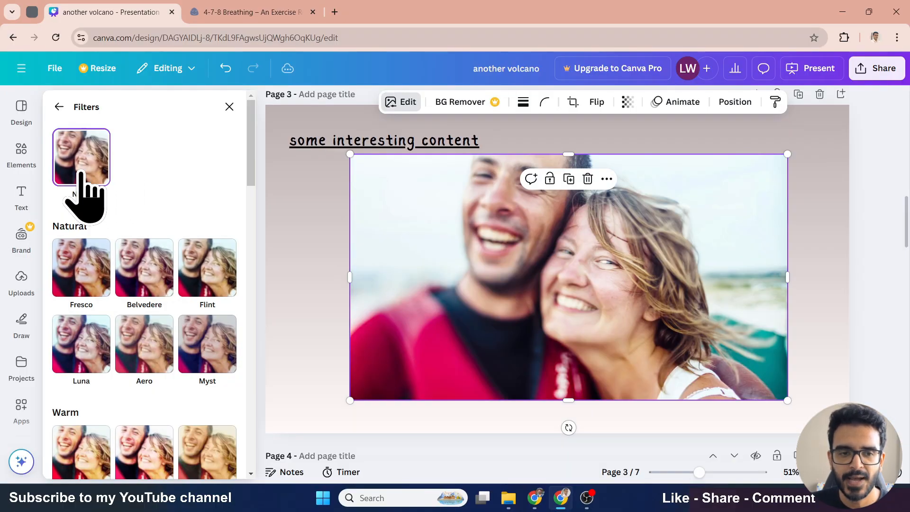
# - Brush a blur over the man's face with brush size and intensity 80, then remove the blur
pyautogui.click(59, 112)
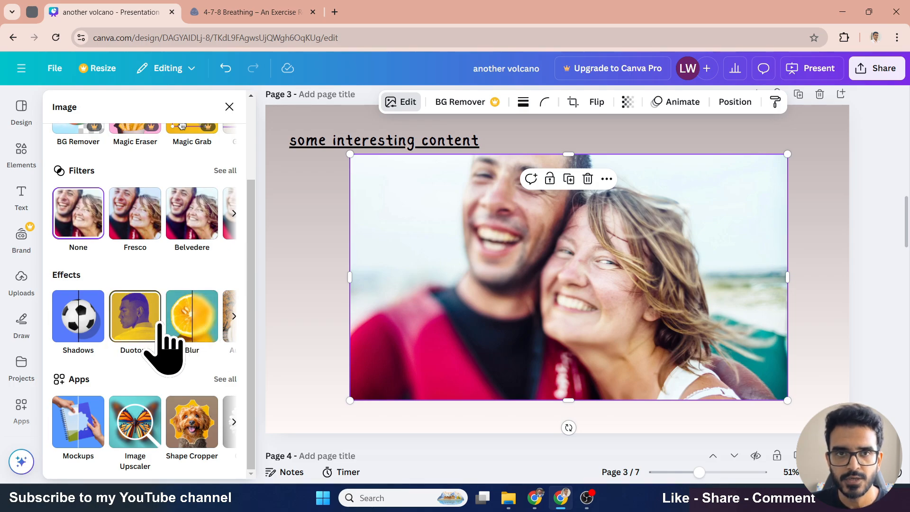
pyautogui.click(194, 334)
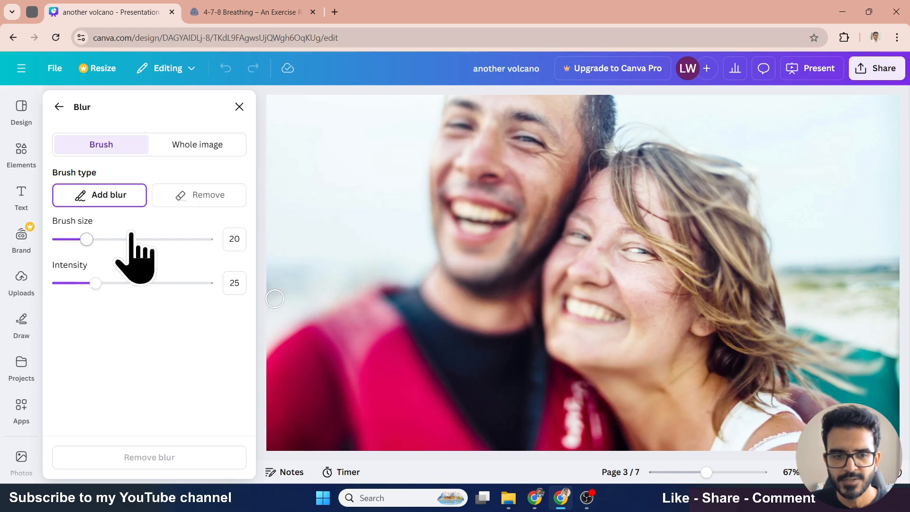
pyautogui.click(201, 148)
pyautogui.moveTo(59, 199); pyautogui.dragTo(37, 202)
pyautogui.click(108, 147)
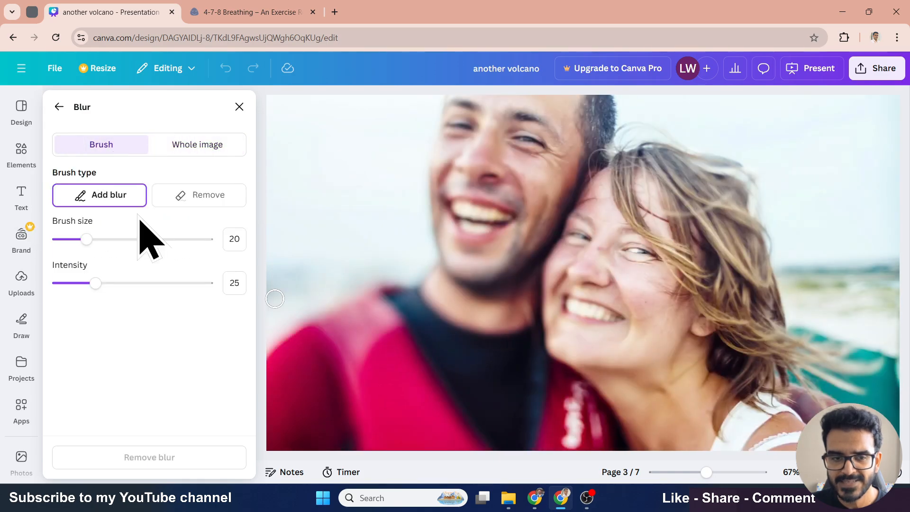
pyautogui.moveTo(86, 239); pyautogui.dragTo(177, 239)
pyautogui.moveTo(95, 283); pyautogui.dragTo(177, 283)
pyautogui.moveTo(402, 197)
pyautogui.mouseDown()
pyautogui.moveTo(482, 130)
pyautogui.moveTo(519, 135)
pyautogui.moveTo(529, 163)
pyautogui.moveTo(441, 279)
pyautogui.moveTo(435, 193)
pyautogui.moveTo(476, 197)
pyautogui.moveTo(384, 265)
pyautogui.mouseUp()
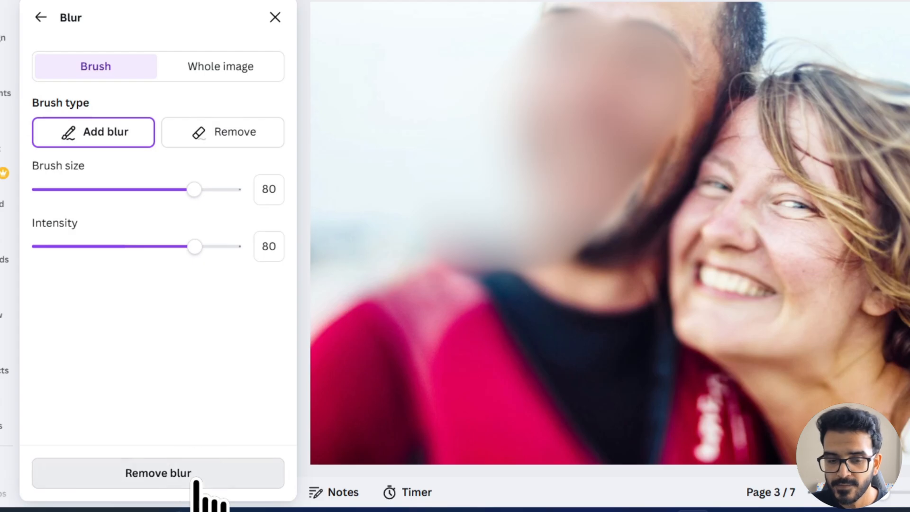
pyautogui.click(195, 481)
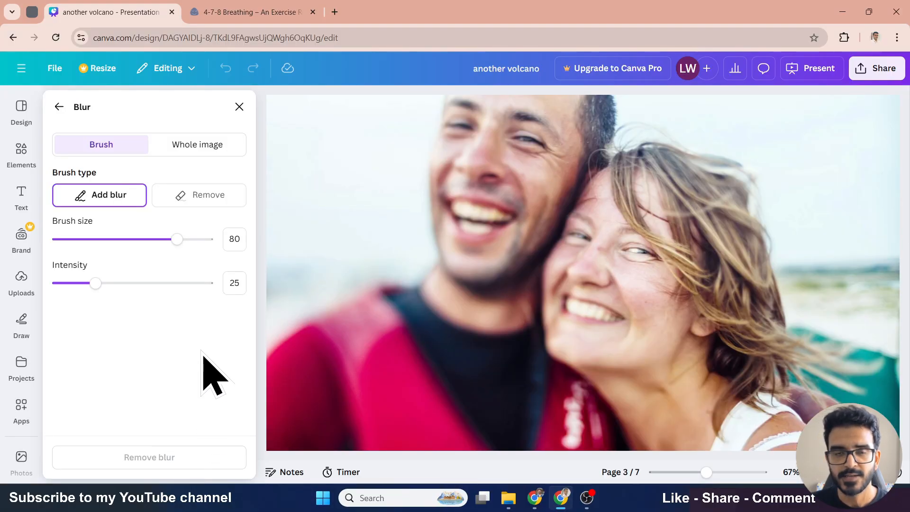
pyautogui.click(58, 106)
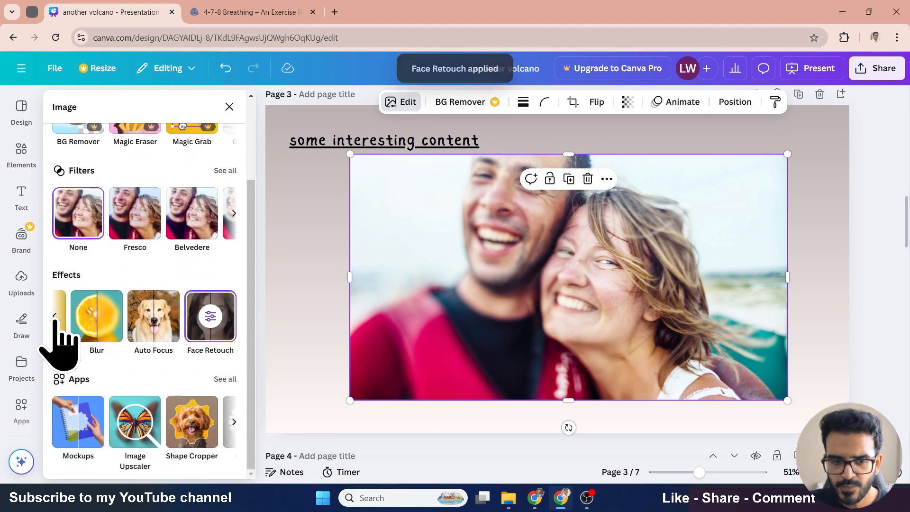
pyautogui.click(55, 317)
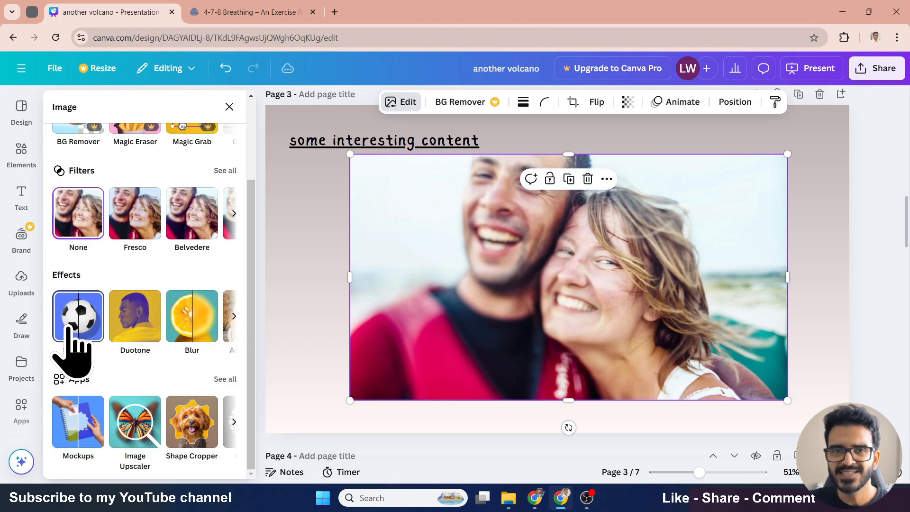
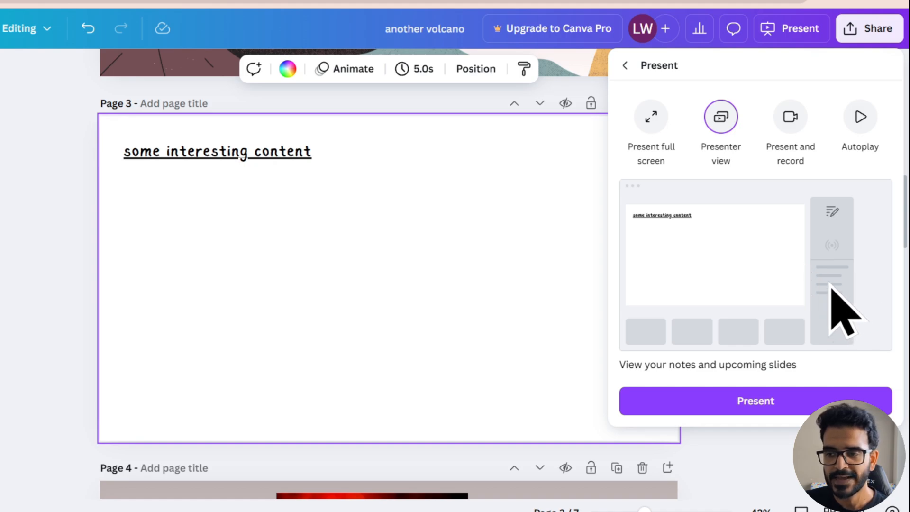
# - Present the slides in full screen
pyautogui.click(652, 118)
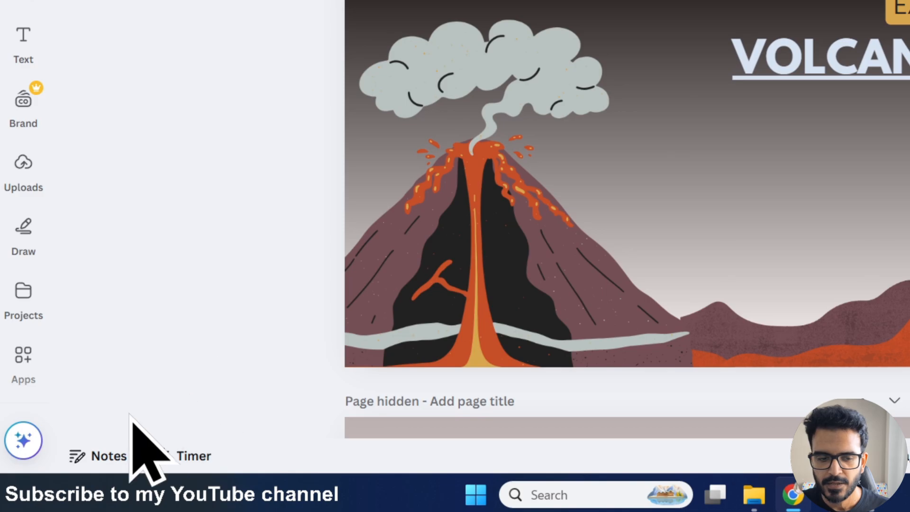
# - Search for car with Quick actions and browse the suggested results
pyautogui.click(24, 441)
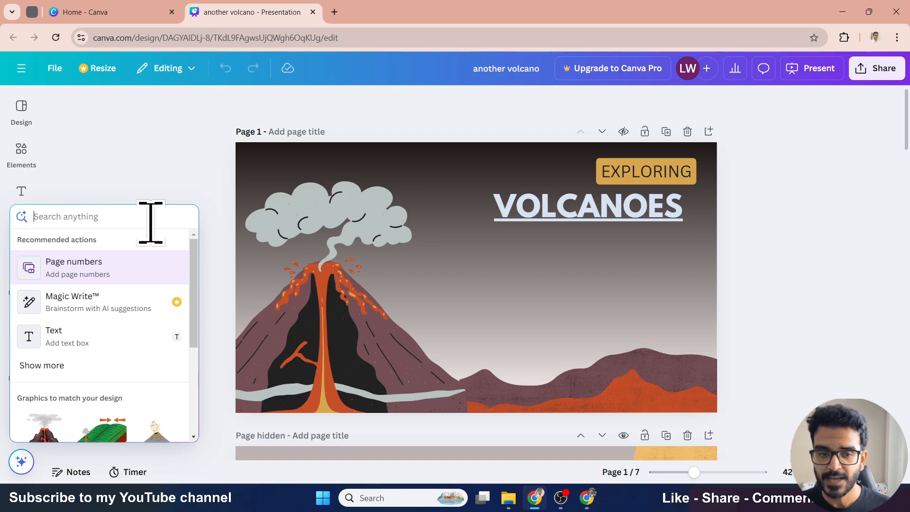
pyautogui.write('car')
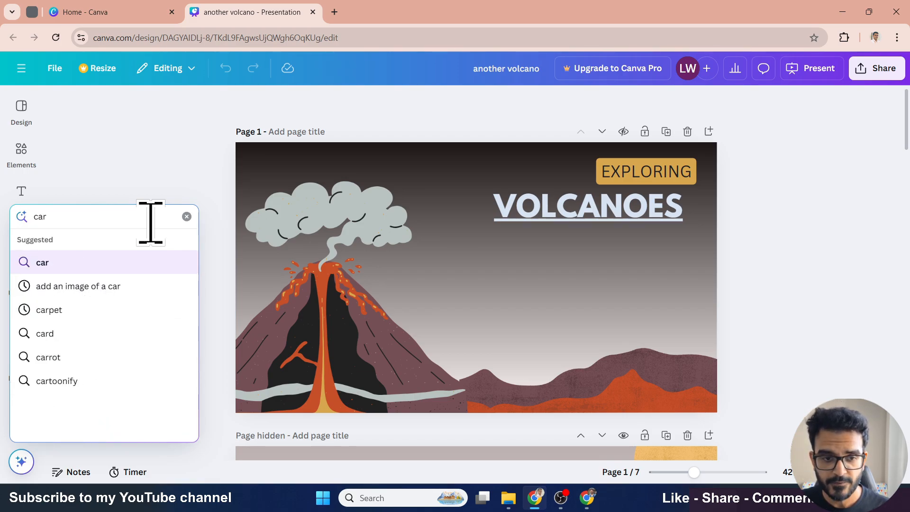
pyautogui.press('Return')
pyautogui.scroll(-6, 105, 341)
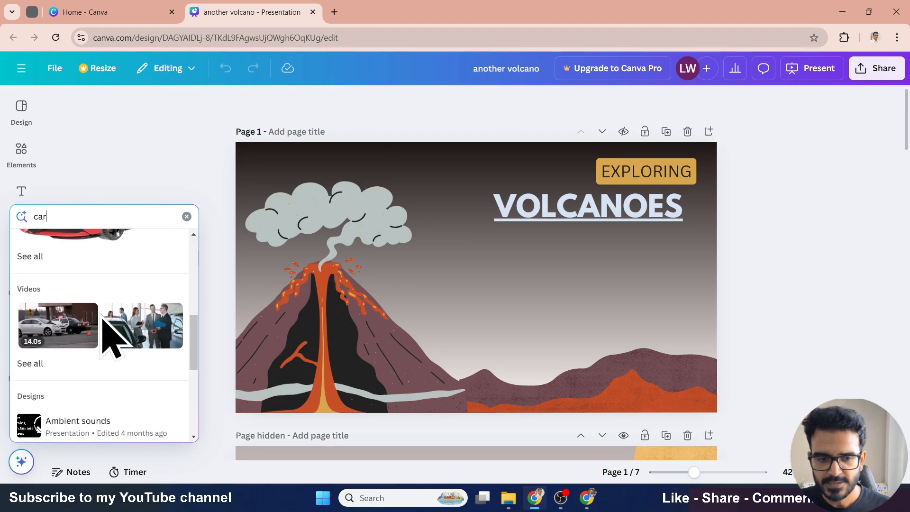
pyautogui.scroll(-3, 101, 315)
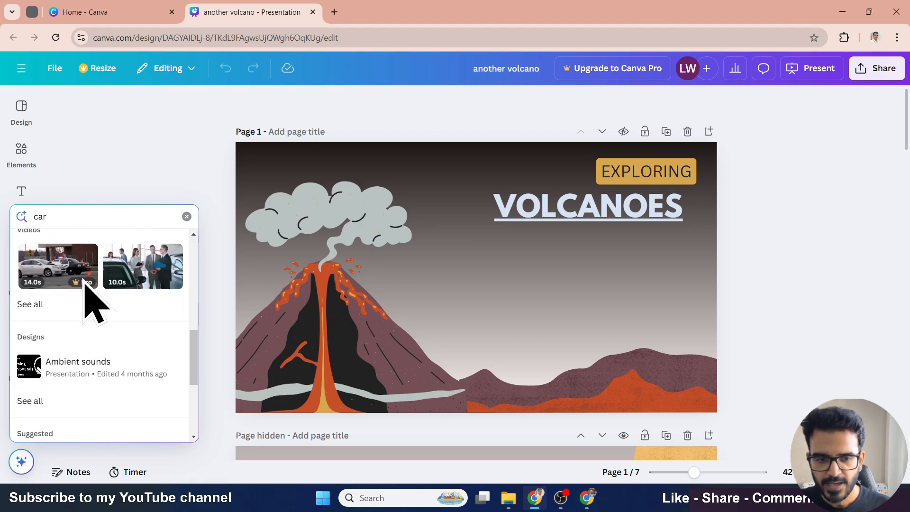
pyautogui.scroll(-3, 83, 317)
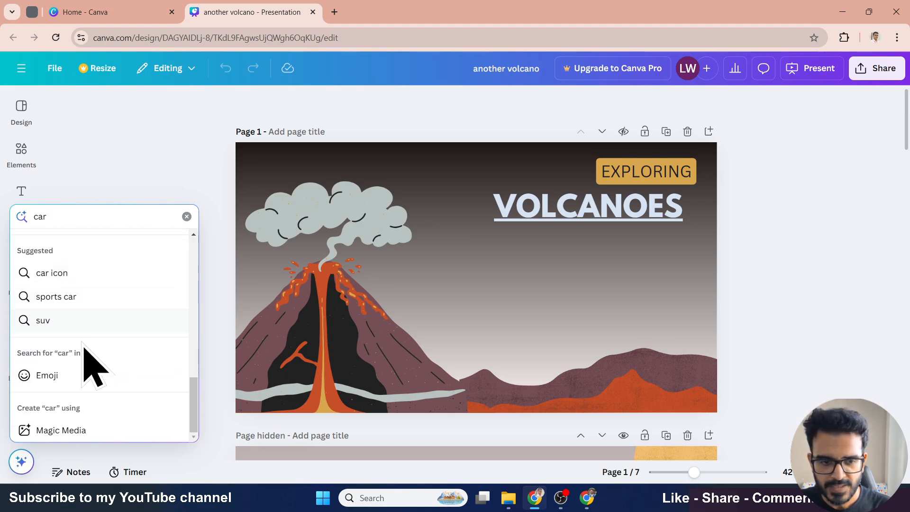
pyautogui.scroll(10, 93, 374)
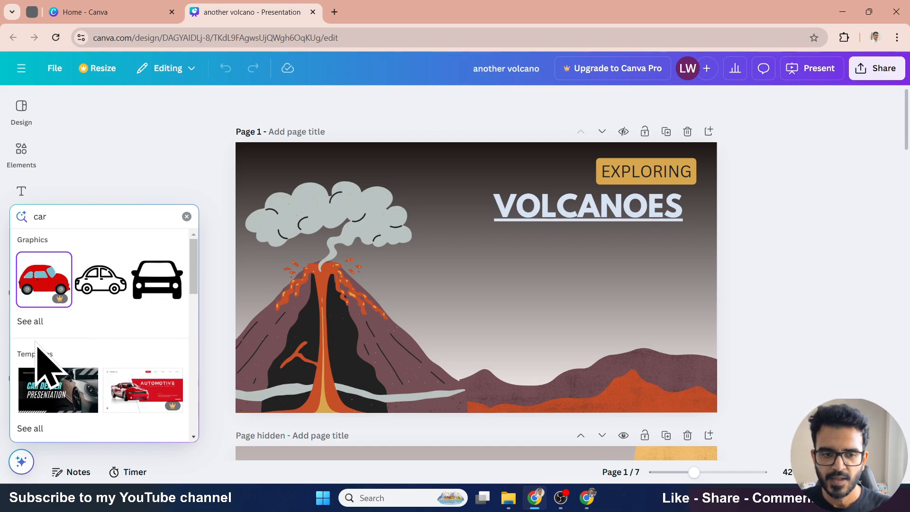
# - Open all car graphics results in the Elements panel, then close the panel
pyautogui.click(34, 326)
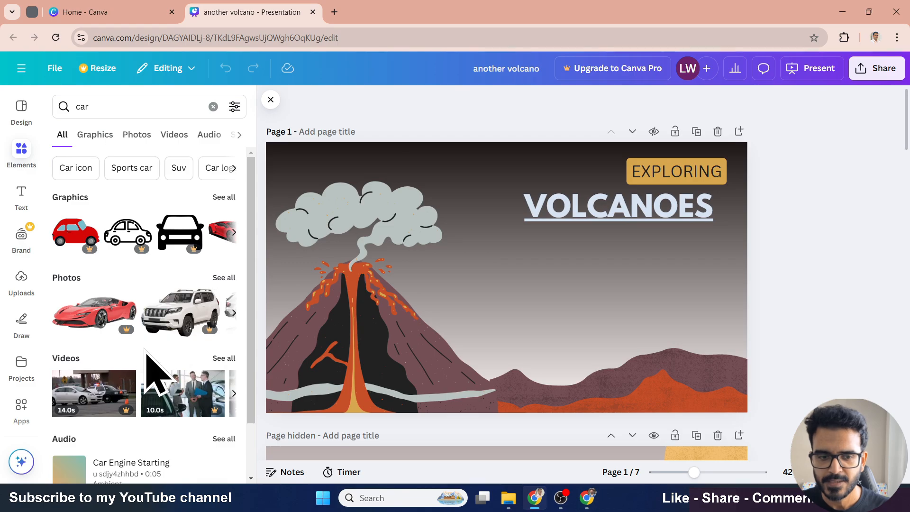
pyautogui.scroll(-1, 152, 376)
pyautogui.click(271, 100)
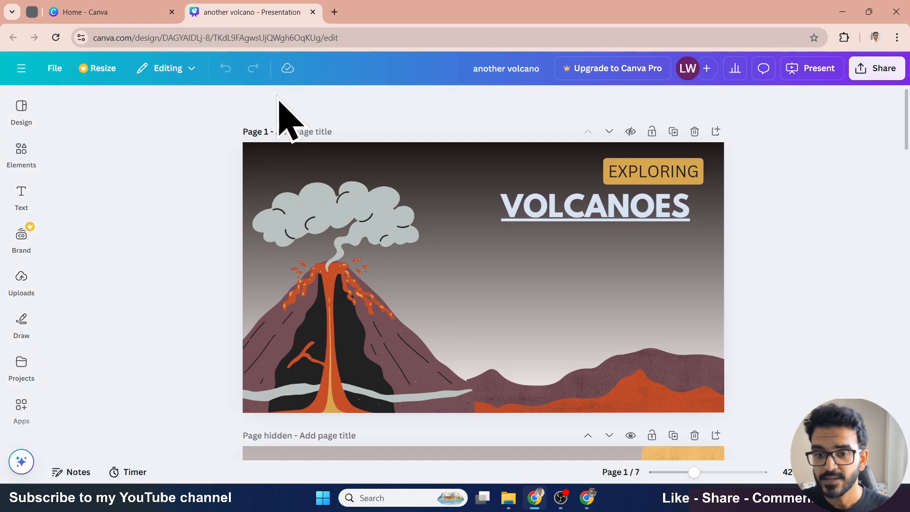
# - Star the Canva crash course 3840x2160 design among the recent designs on the home page
pyautogui.click(21, 462)
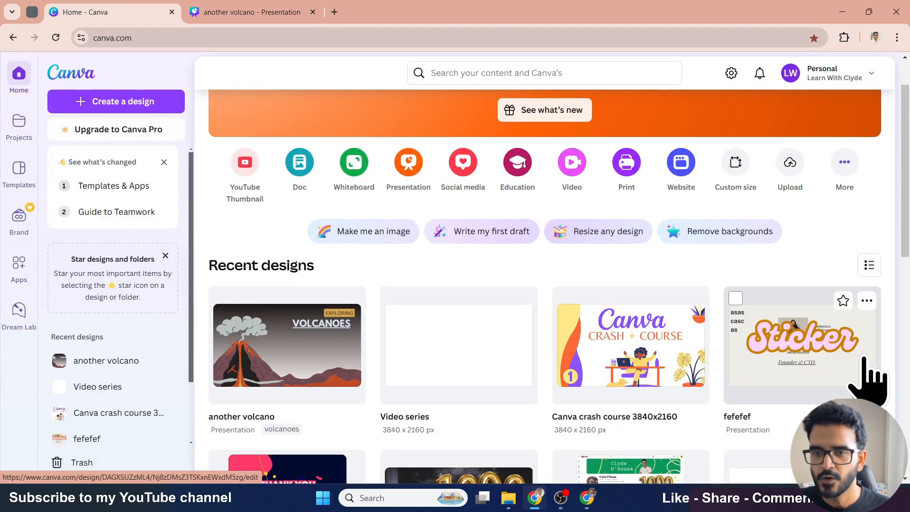
pyautogui.scroll(-3, 867, 379)
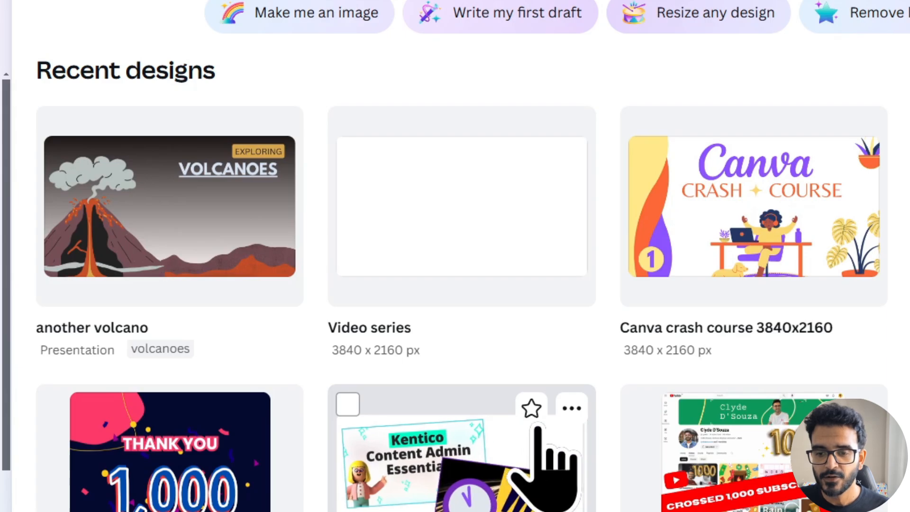
pyautogui.click(823, 130)
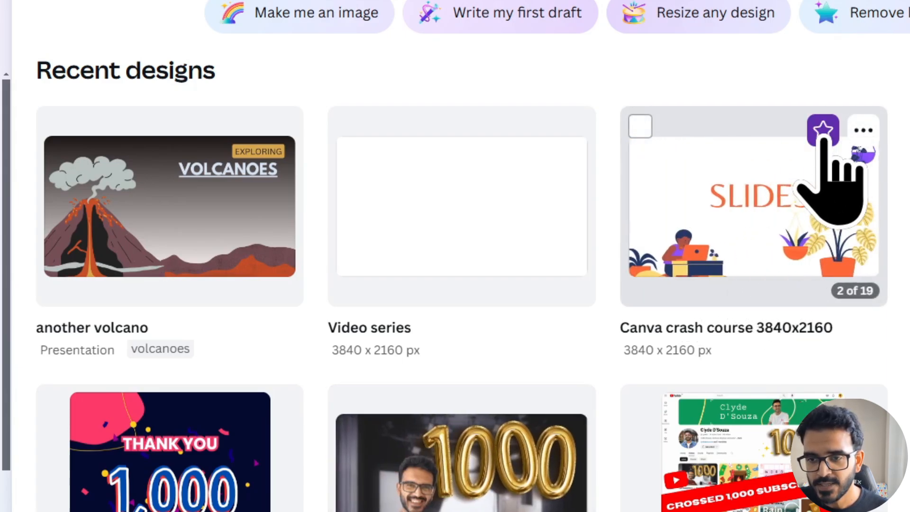
pyautogui.click(822, 130)
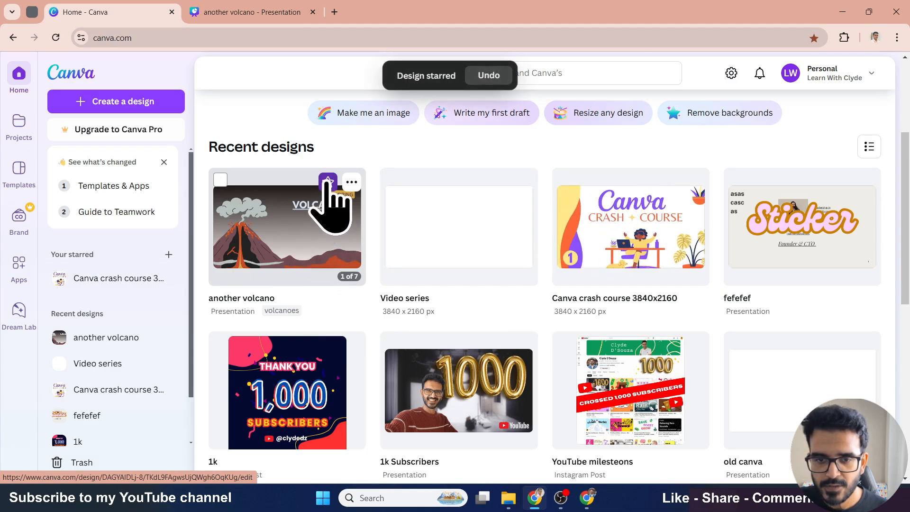
pyautogui.click(328, 182)
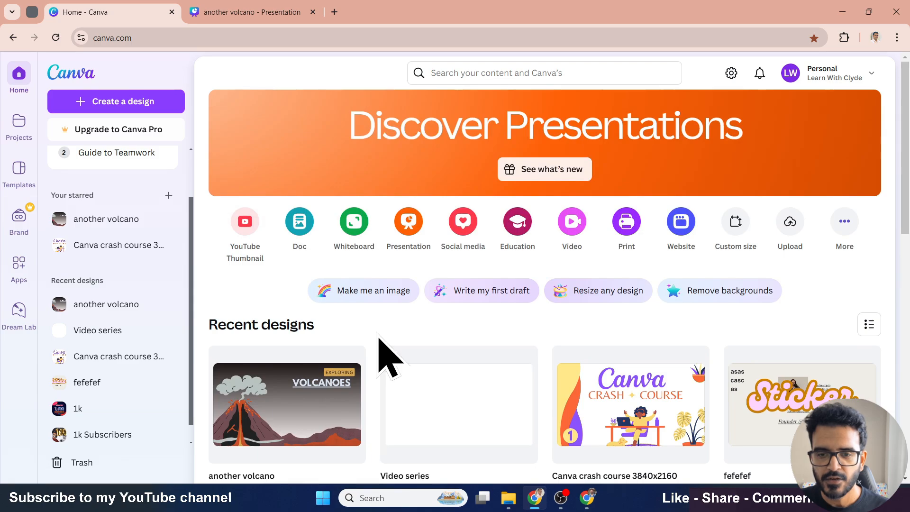
# - Open the starred another volcano design's preview from the sidebar, then close it
pyautogui.scroll(-8, 467, 365)
pyautogui.scroll(10, 379, 350)
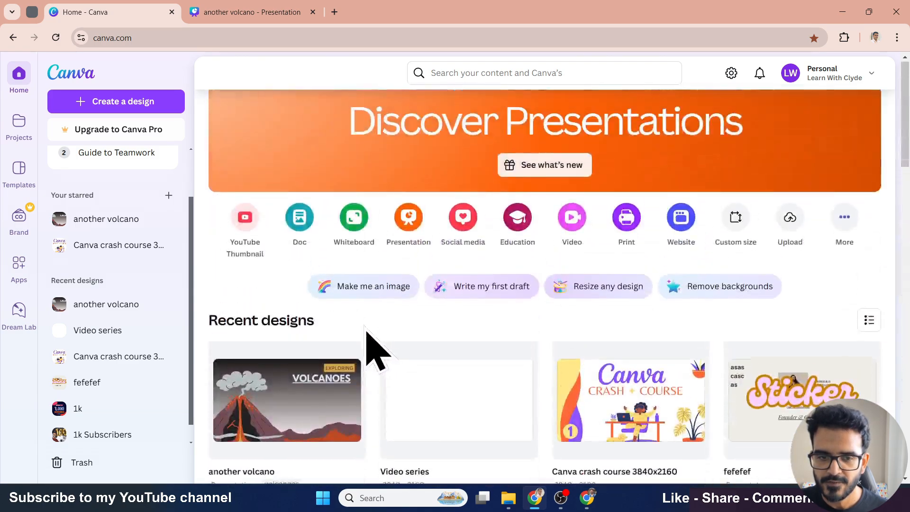
pyautogui.scroll(2, 156, 311)
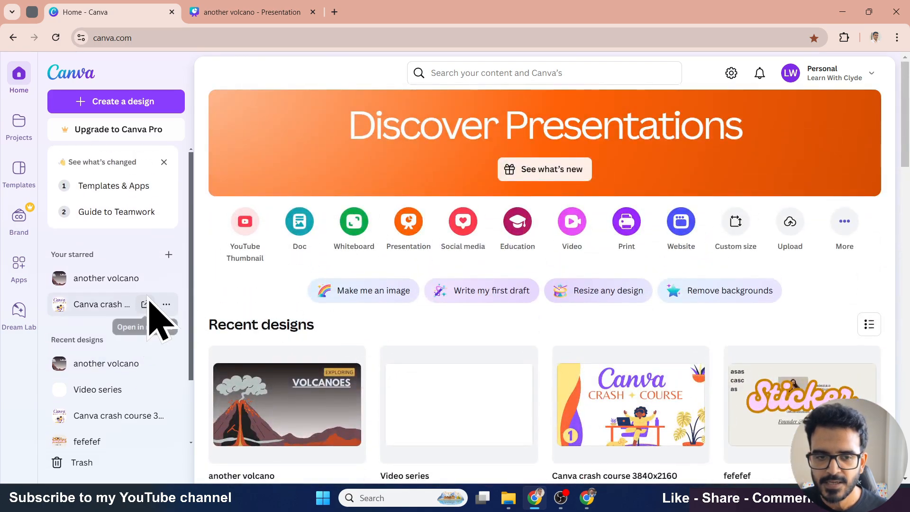
pyautogui.click(110, 282)
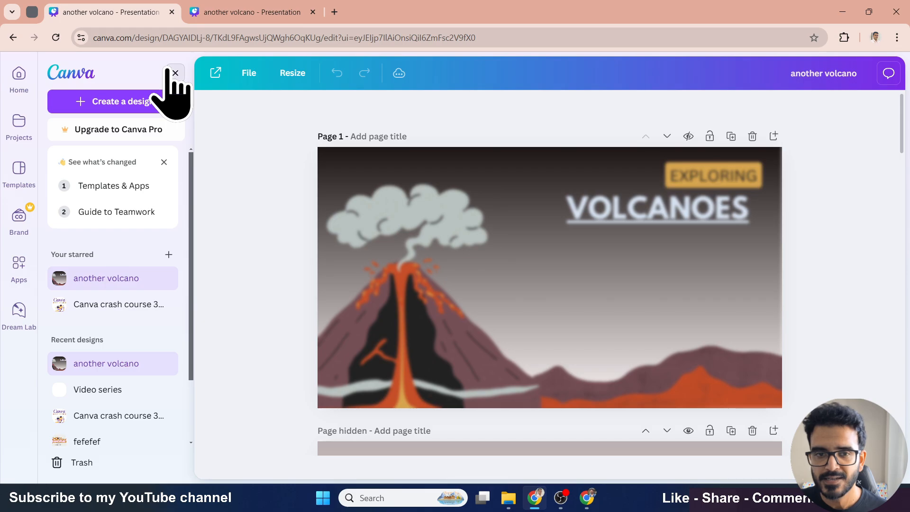
pyautogui.click(175, 72)
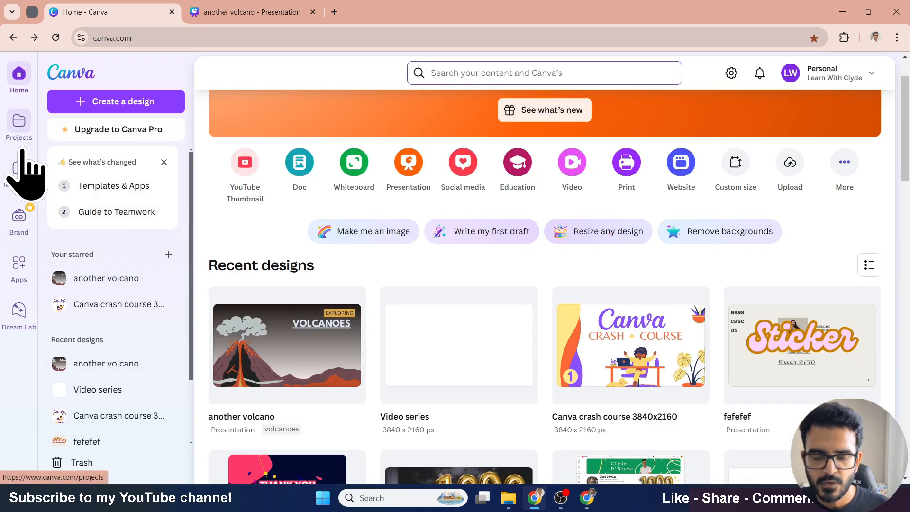
# - Create a new folder named Project XYZ in Projects
pyautogui.click(22, 124)
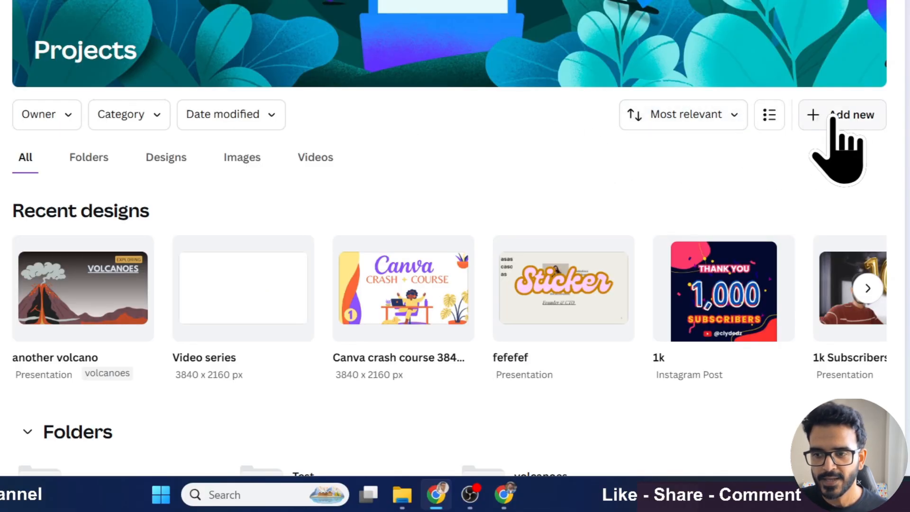
pyautogui.click(846, 207)
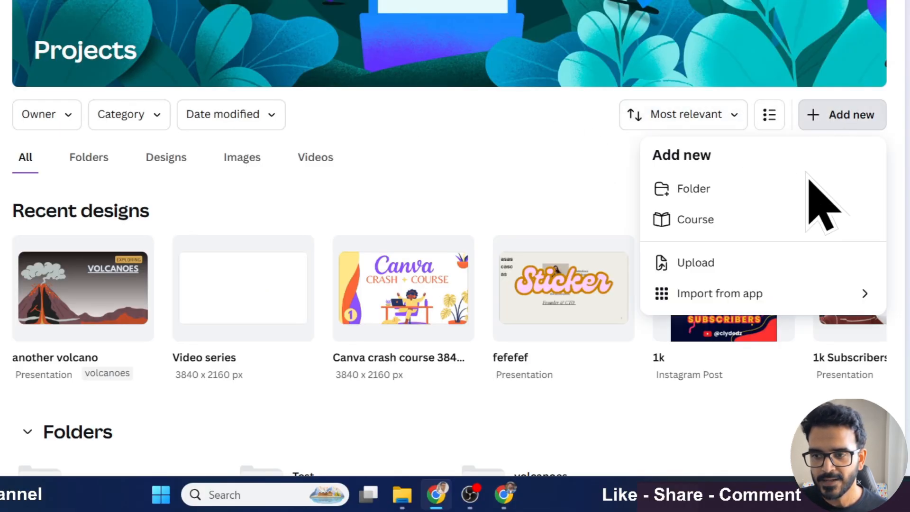
pyautogui.click(774, 190)
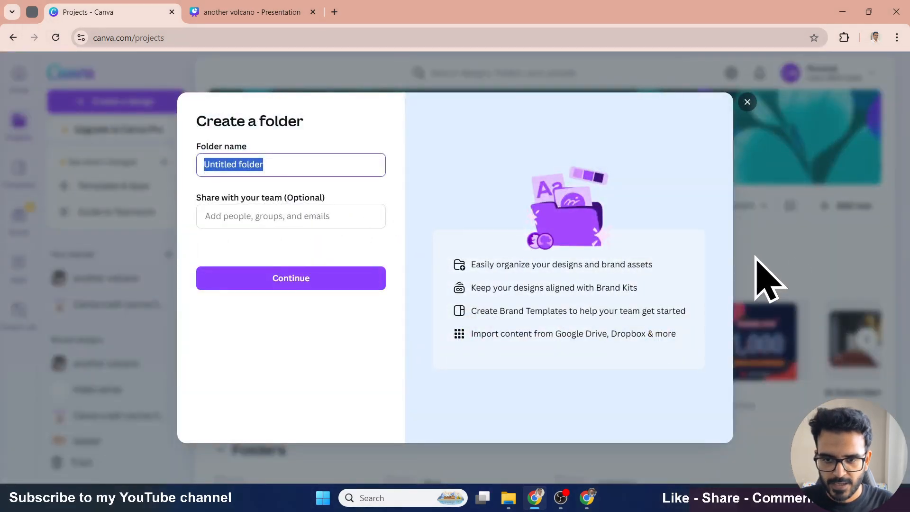
pyautogui.write('Project XYZ')
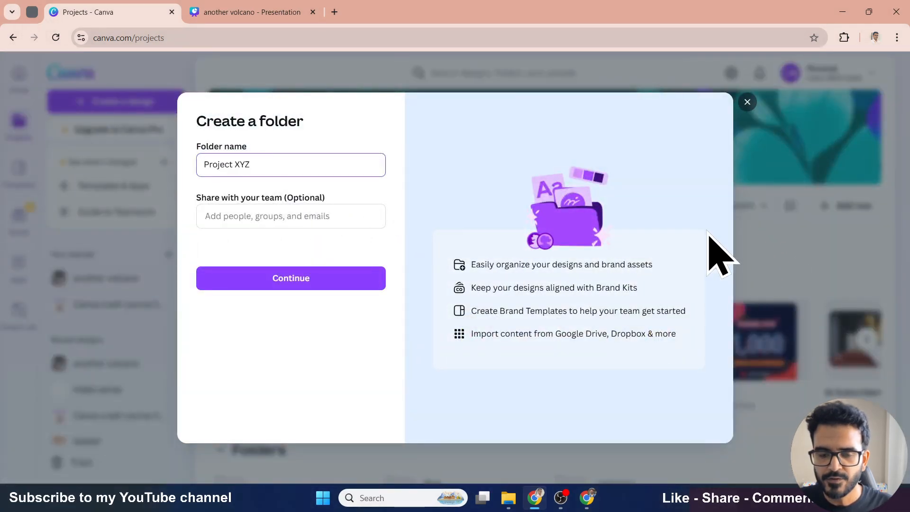
pyautogui.click(344, 284)
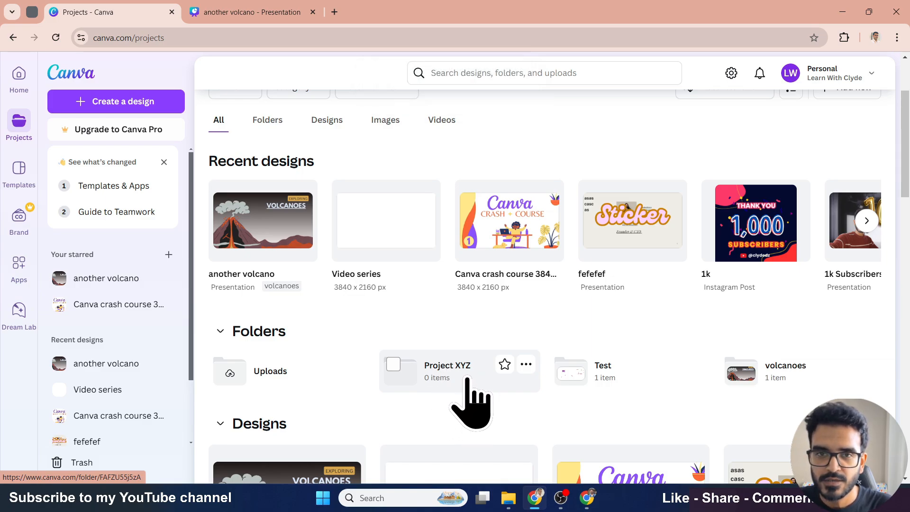
# - Star the Project XYZ folder and move the another volcano design into it
pyautogui.scroll(-1, 471, 405)
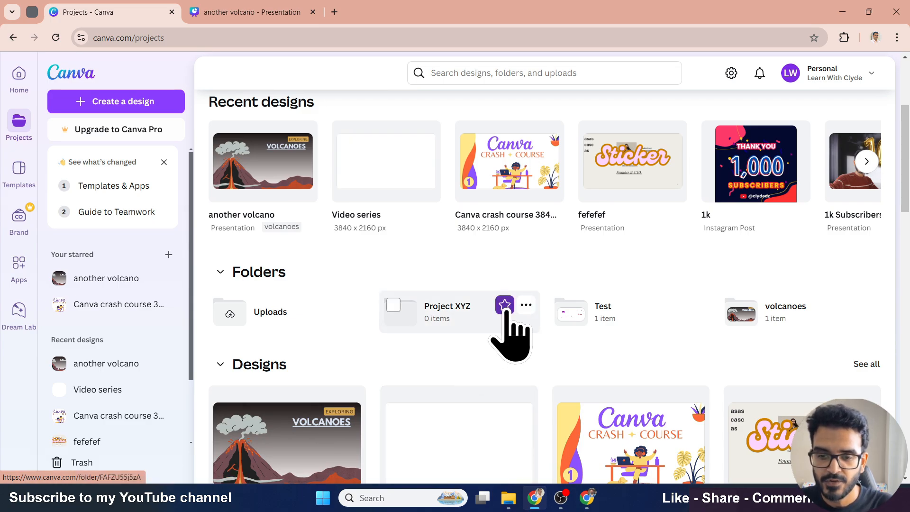
pyautogui.click(505, 306)
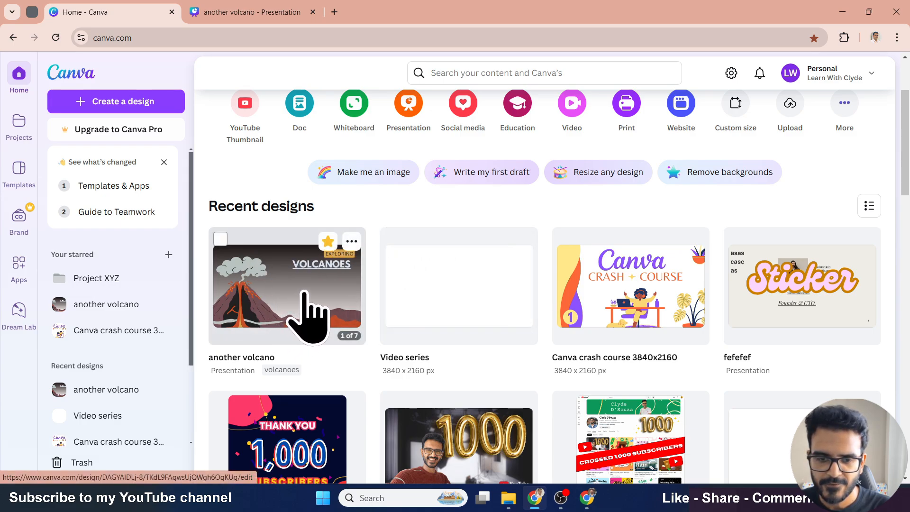
pyautogui.moveTo(305, 317); pyautogui.dragTo(105, 280)
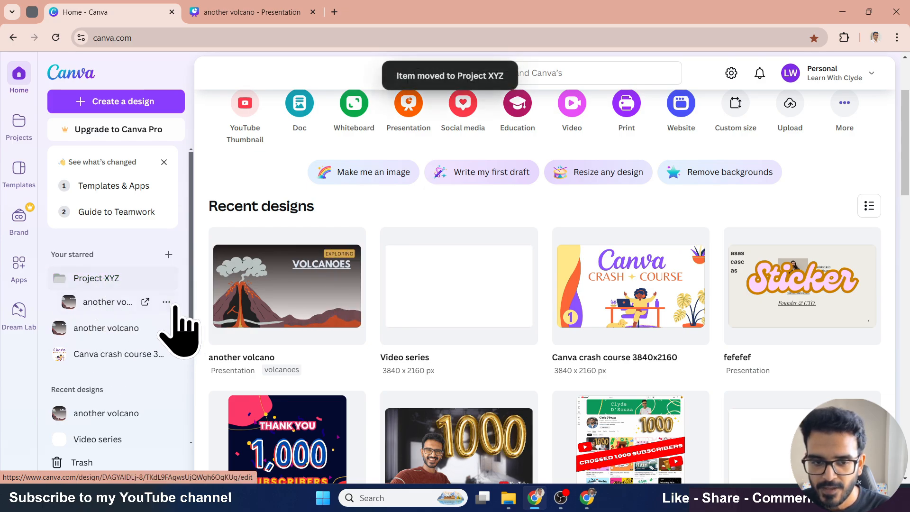
# - Open the Project XYZ folder to check its contents, then return to the home page
pyautogui.click(88, 284)
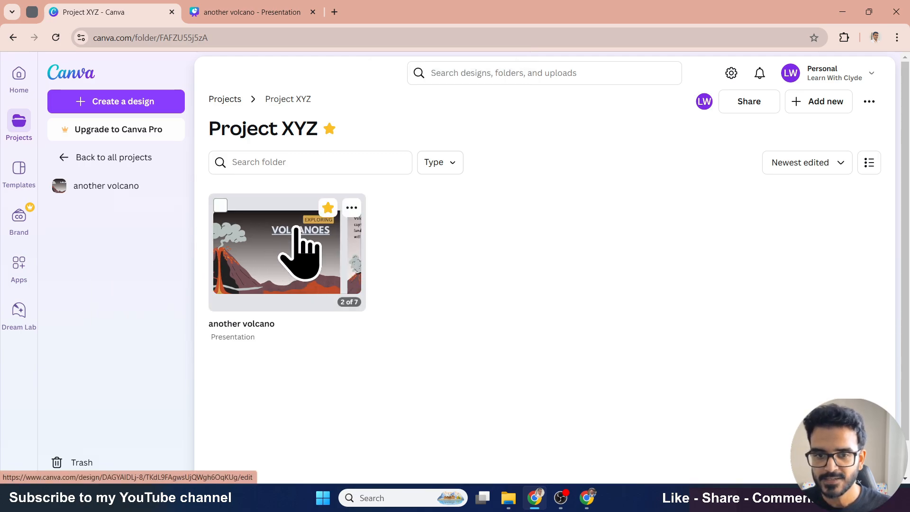
pyautogui.click(21, 82)
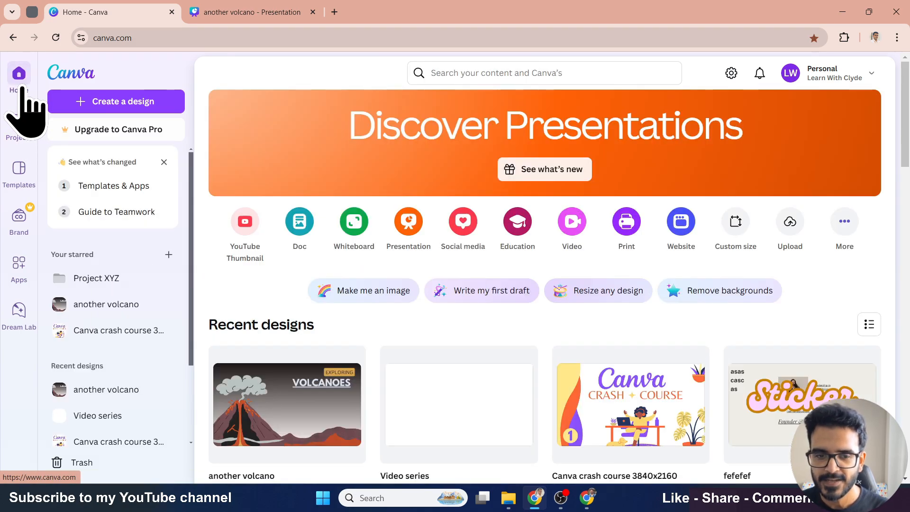